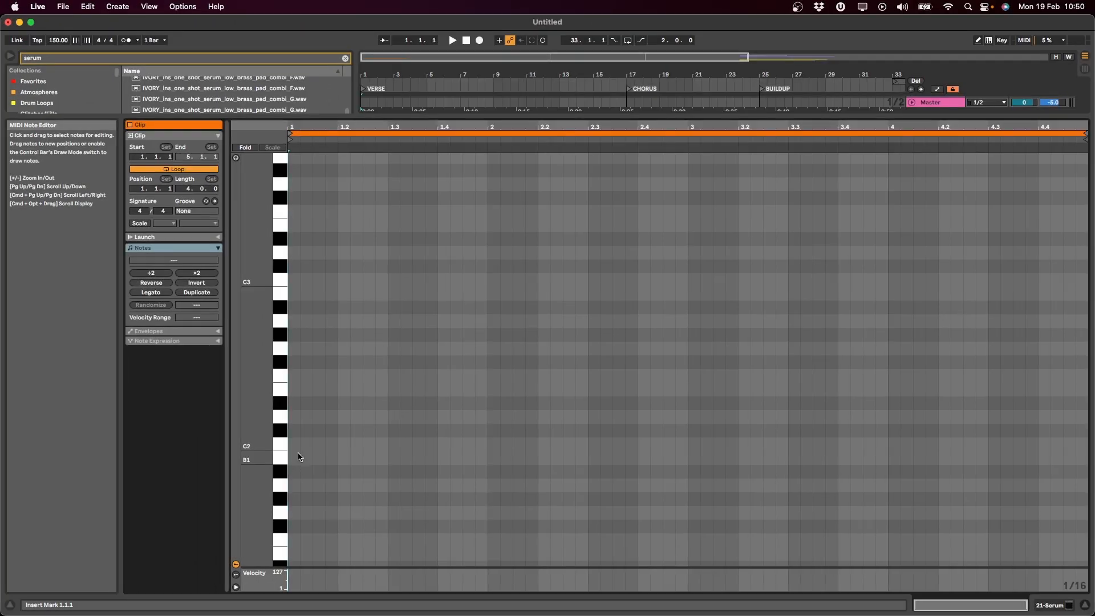
Draw a one-bar C2 note in bar 1 and duplicate it into bar 2, transposed down to G1.
{"action": "left_click_drag", "start_coordinate": [297, 449], "coordinate": [486, 444]}
{"action": "key", "text": "super+d"}
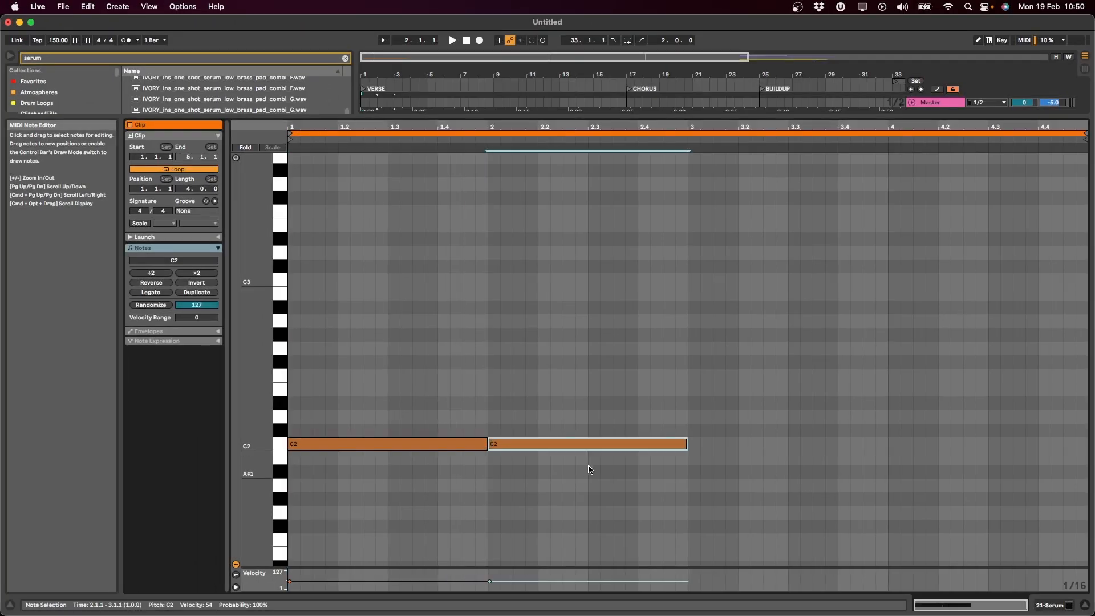
{"action": "key", "text": "Down"}
{"action": "key", "text": "Down"}
{"action": "key", "text": "Down"}
{"action": "key", "text": "Down"}
{"action": "key", "text": "Down"}
Continue the root notes by duplicating into bar 3 as A1 and into bar 4 as F1.
{"action": "key", "text": "super+d"}
{"action": "key", "text": "Up"}
{"action": "key", "text": "Up"}
{"action": "key", "text": "super+d"}
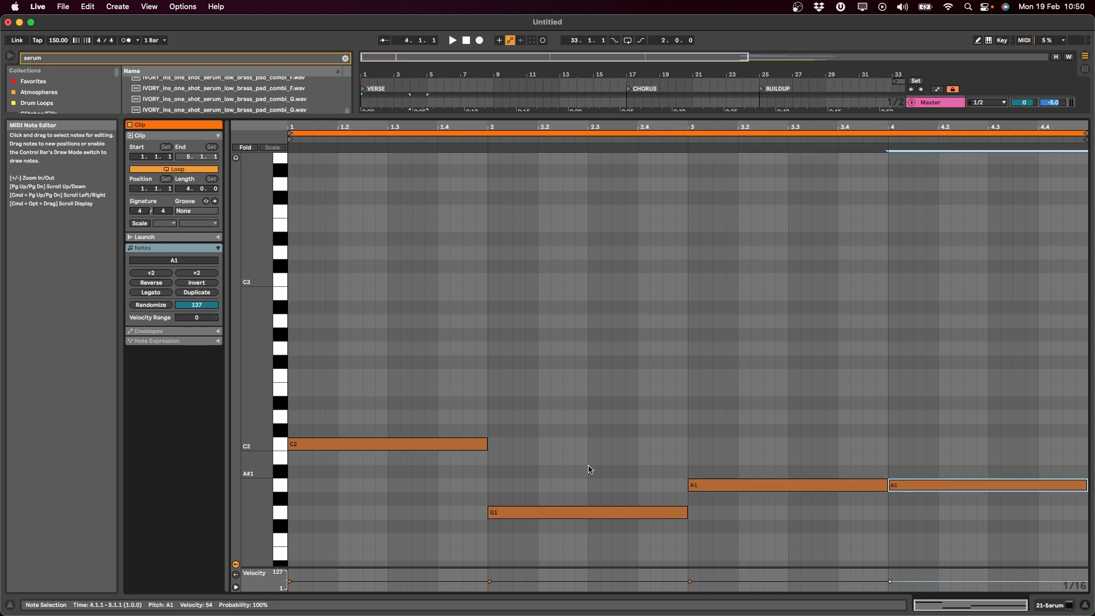
{"action": "key", "text": "Down"}
{"action": "key", "text": "Down"}
{"action": "key", "text": "Down"}
{"action": "key", "text": "Down"}
Copy all four root notes, transpose the copies up seven semitones to add the fifths, and play the clip back.
{"action": "key", "text": "super+a"}
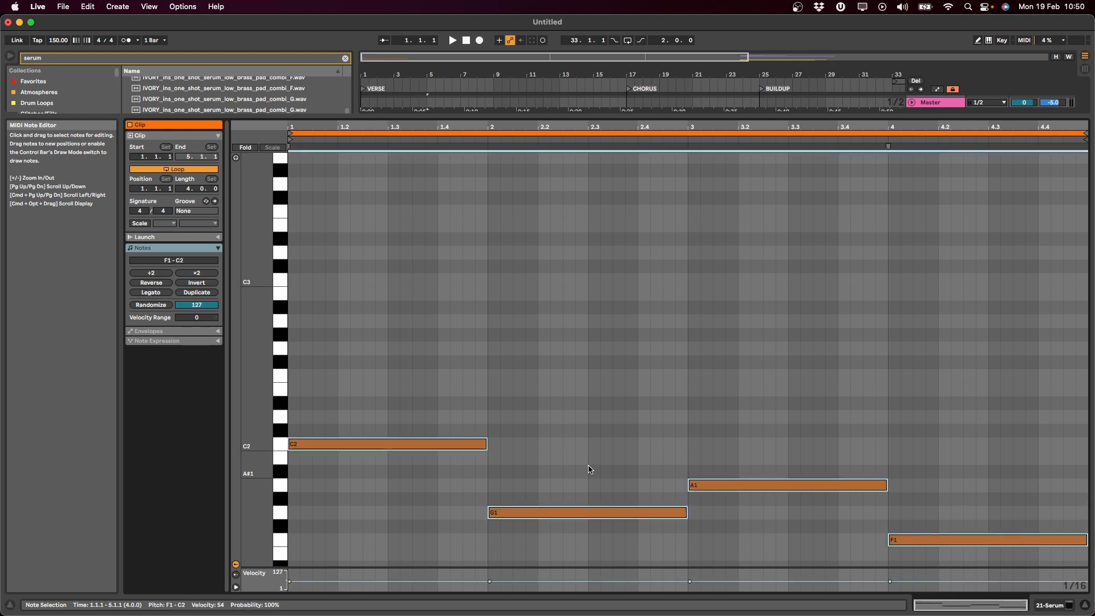
{"action": "key", "text": "super+c"}
{"action": "key", "text": "super+v"}
{"action": "key", "text": "Up"}
{"action": "key", "text": "Up"}
{"action": "key", "text": "Up"}
{"action": "key", "text": "Up"}
{"action": "key", "text": "Up"}
{"action": "key", "text": "Up"}
{"action": "key", "text": "Up"}
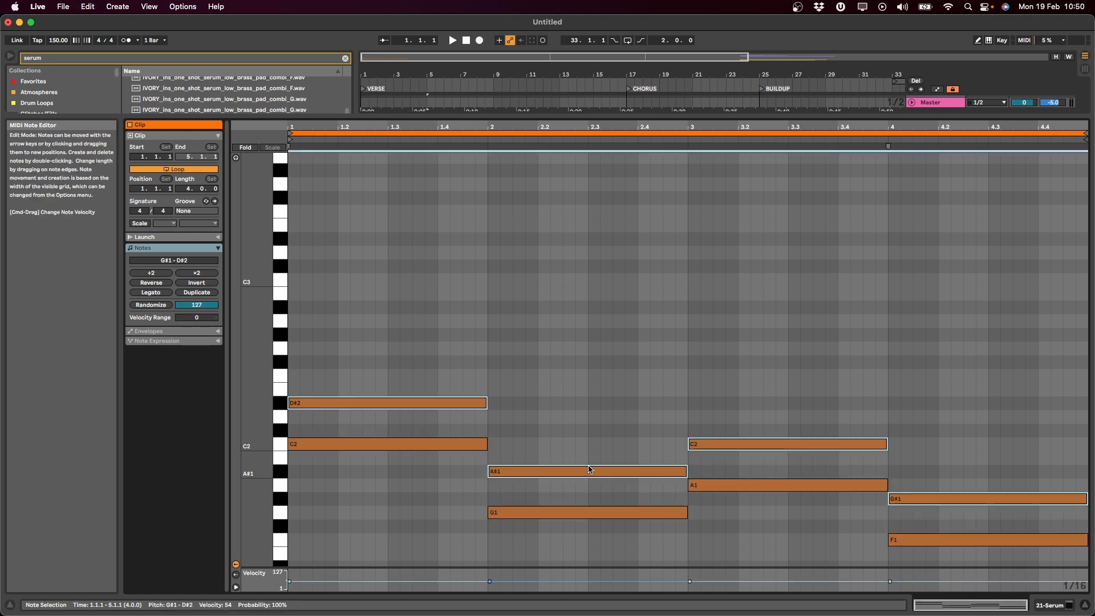
{"action": "key", "text": "space"}
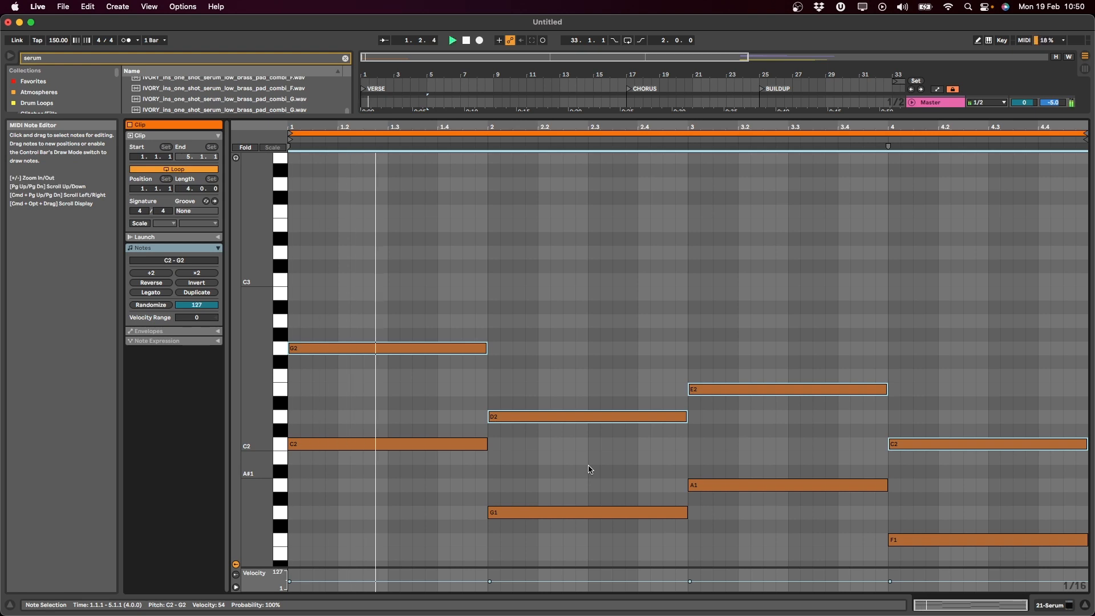
{"action": "key", "text": "space"}
Add the thirds to the first two chords by copying their roots up four semitones to E2 and B1.
{"action": "left_click", "coordinate": [411, 444]}
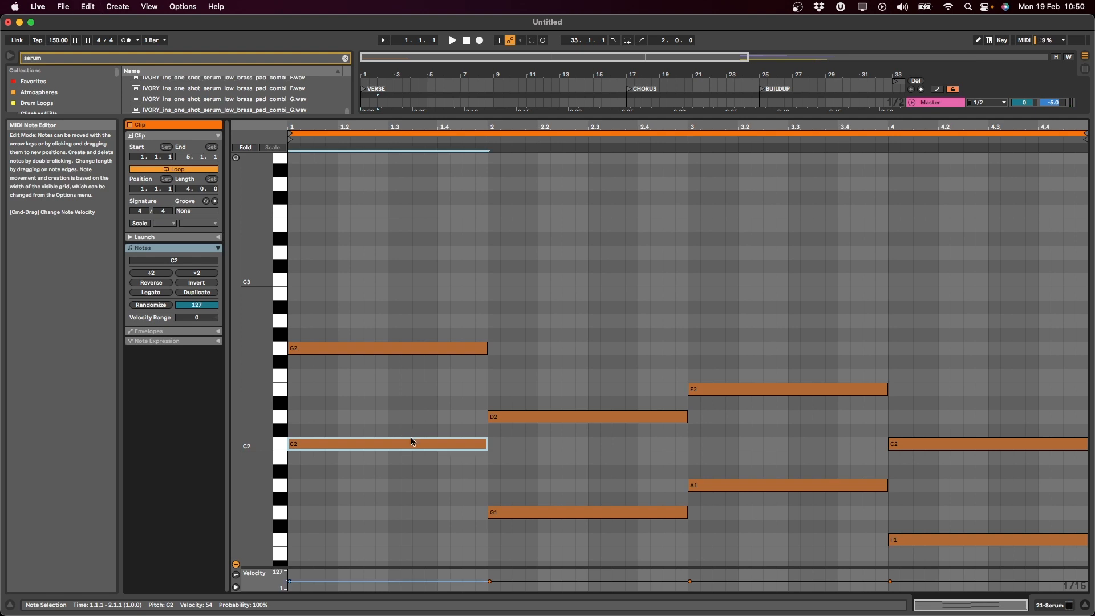
{"action": "key", "text": "Up"}
{"action": "key", "text": "Up"}
{"action": "key", "text": "Up"}
{"action": "key", "text": "Up"}
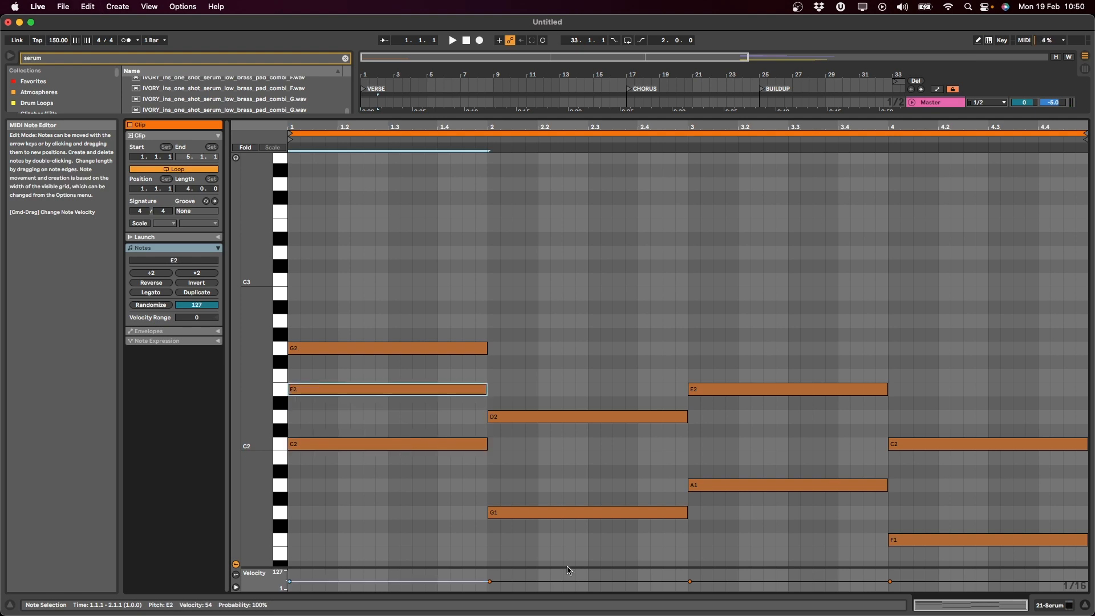
{"action": "left_click_drag", "start_coordinate": [565, 552], "coordinate": [540, 494]}
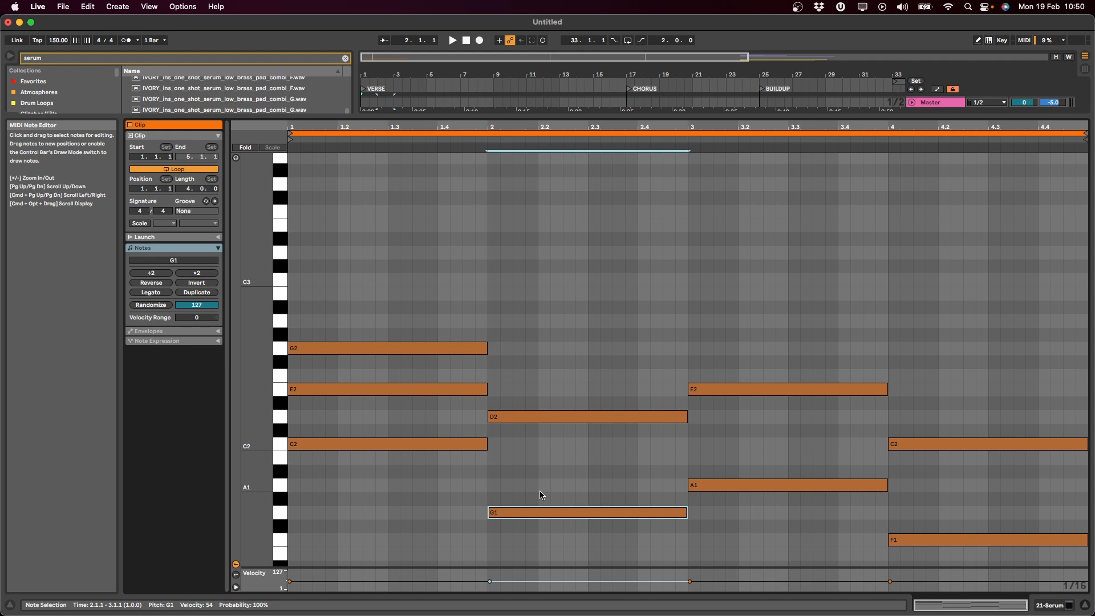
{"action": "key", "text": "Up"}
{"action": "key", "text": "Up"}
{"action": "key", "text": "Up"}
{"action": "key", "text": "Up"}
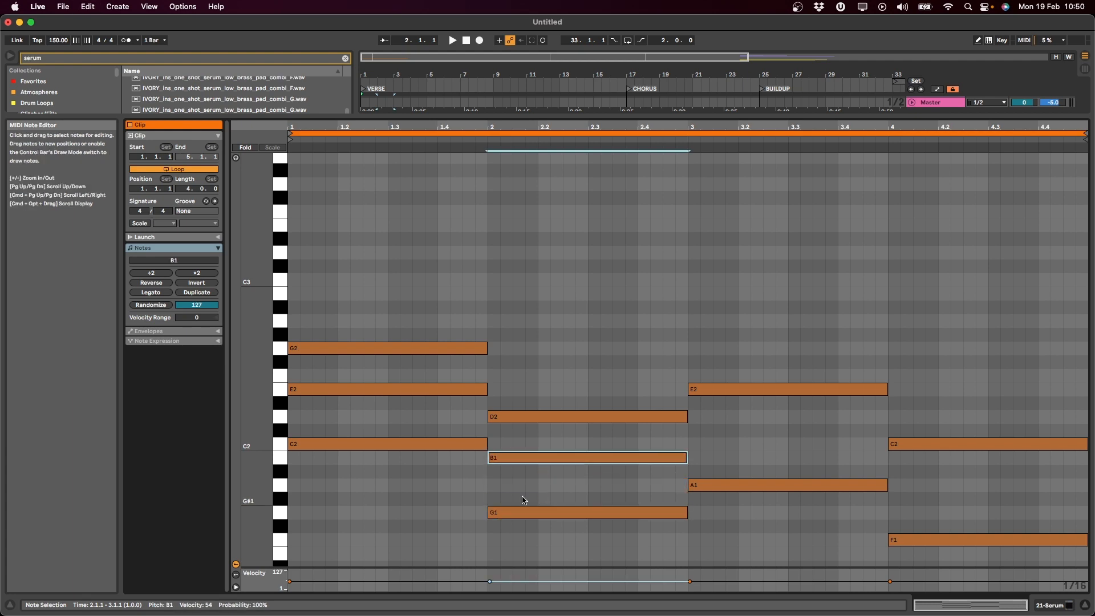
Add the thirds C2 and A1 to the chords in bars 3 and 4 by copying their roots, and play the progression.
{"action": "left_click_drag", "start_coordinate": [754, 512], "coordinate": [755, 492]}
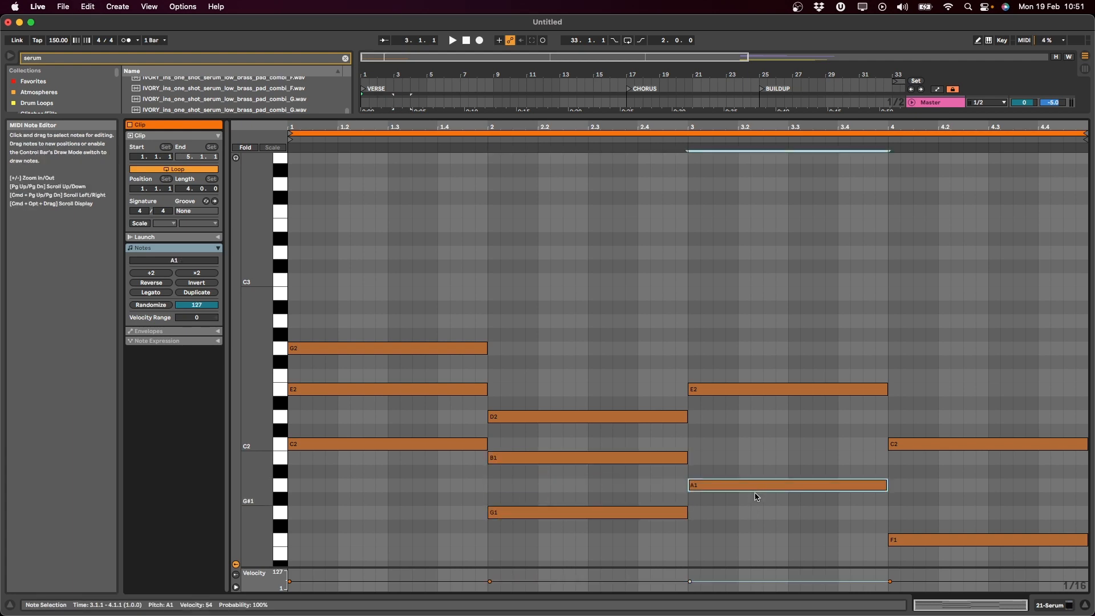
{"action": "key", "text": "Up"}
{"action": "key", "text": "Up"}
{"action": "key", "text": "Up"}
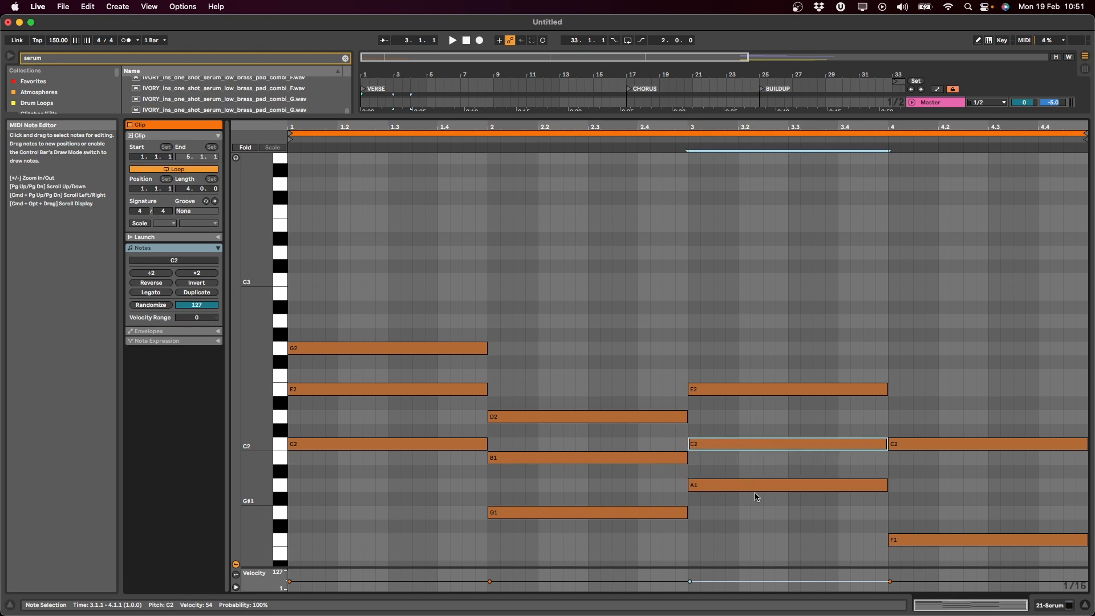
{"action": "left_click", "coordinate": [975, 539]}
{"action": "key", "text": "super+d"}
{"action": "key", "text": "Up"}
{"action": "key", "text": "Up"}
{"action": "key", "text": "Up"}
{"action": "key", "text": "Up"}
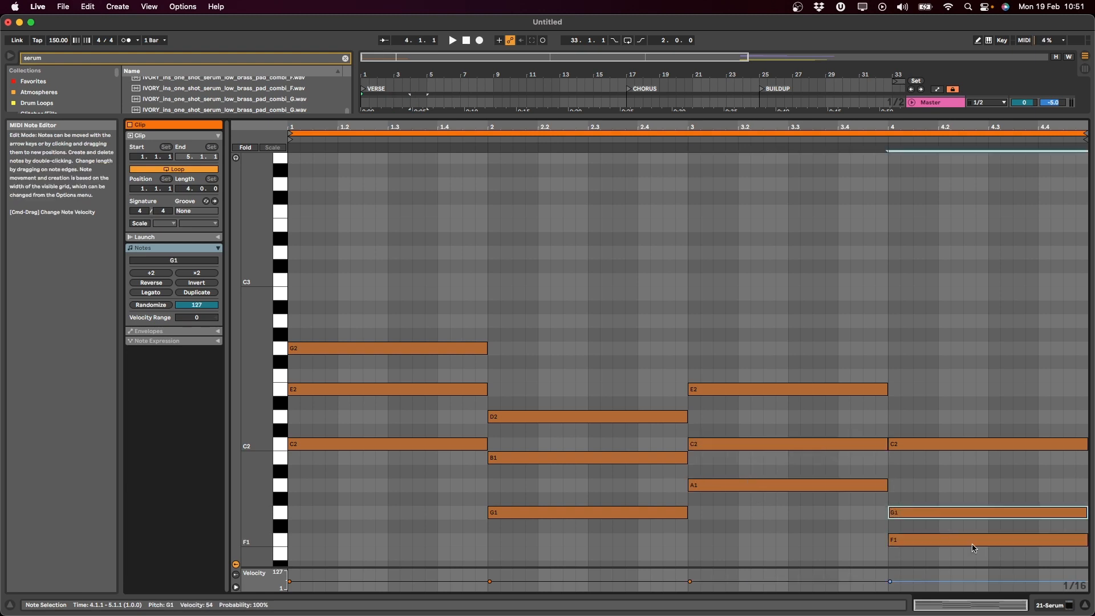
{"action": "key", "text": "space"}
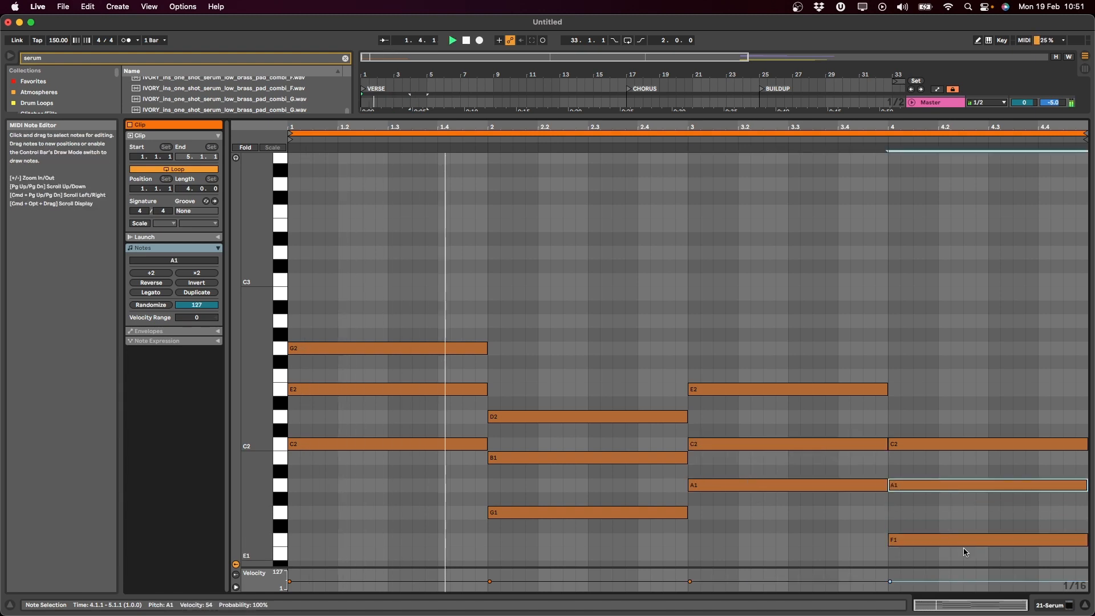
{"action": "key", "text": "space"}
Raise the third of each of the four chords by one octave and play the progression.
{"action": "left_click_drag", "start_coordinate": [400, 417], "coordinate": [398, 391]}
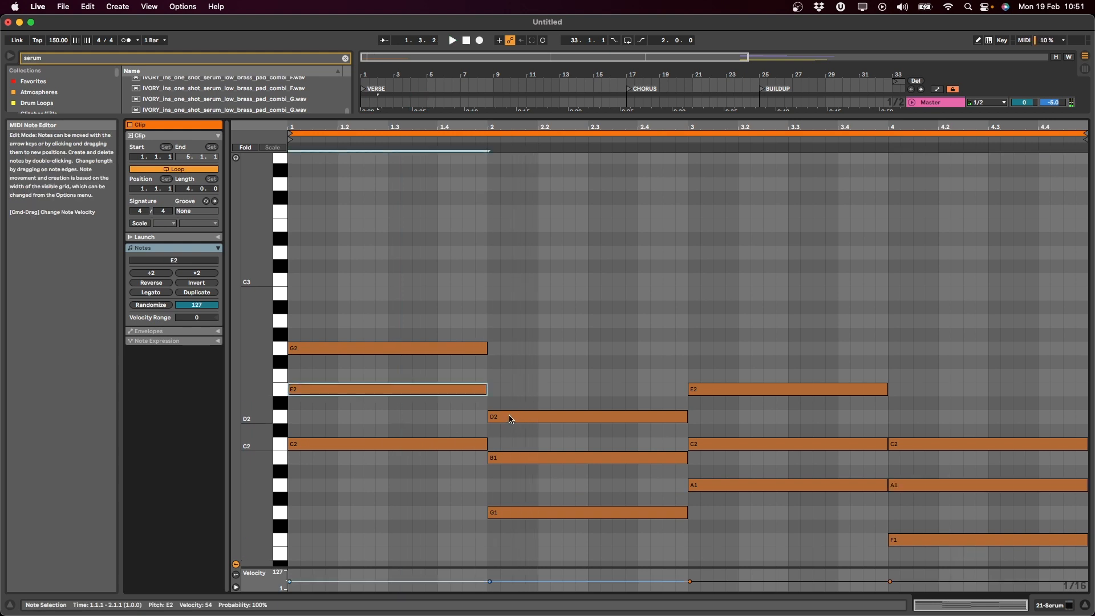
{"action": "left_click_drag", "start_coordinate": [513, 429], "coordinate": [519, 455]}
{"action": "left_click_drag", "start_coordinate": [763, 457], "coordinate": [766, 447]}
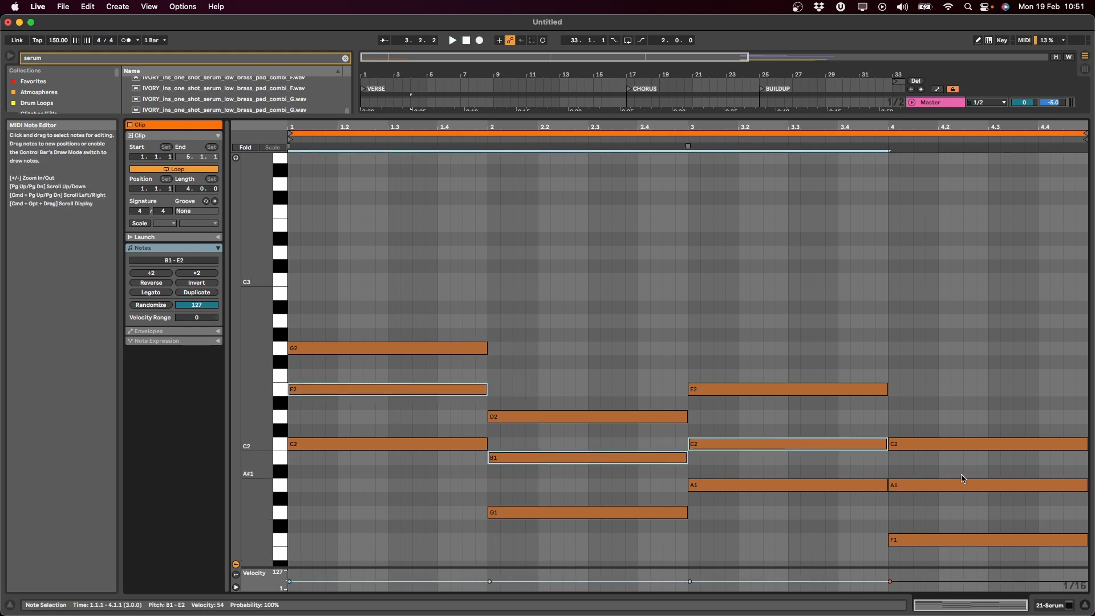
{"action": "left_click_drag", "start_coordinate": [961, 475], "coordinate": [966, 492]}
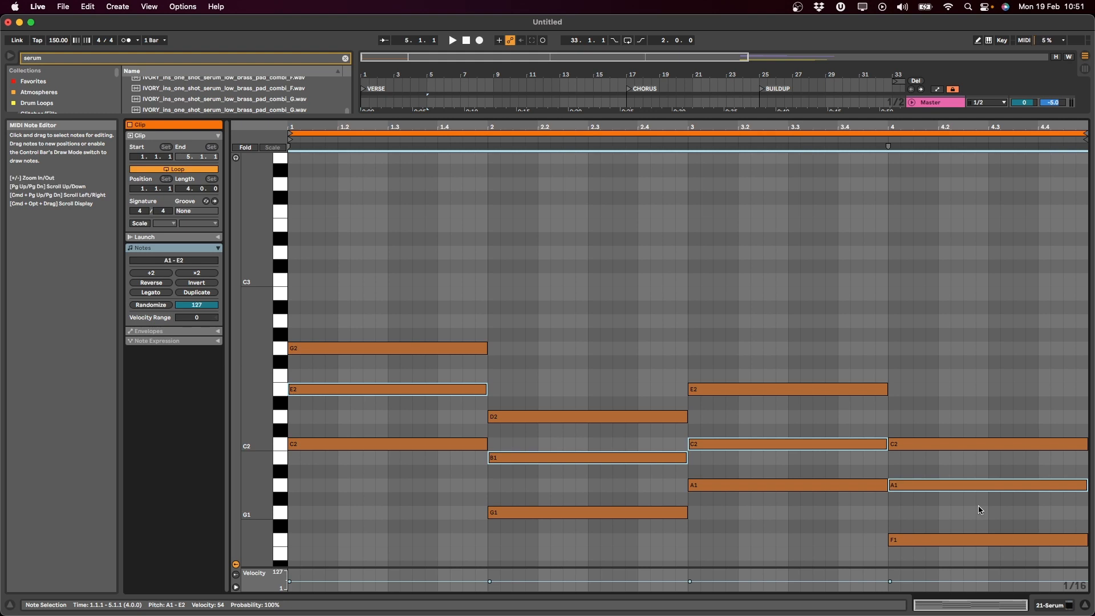
{"action": "key", "text": "shift+Up"}
{"action": "key", "text": "space"}
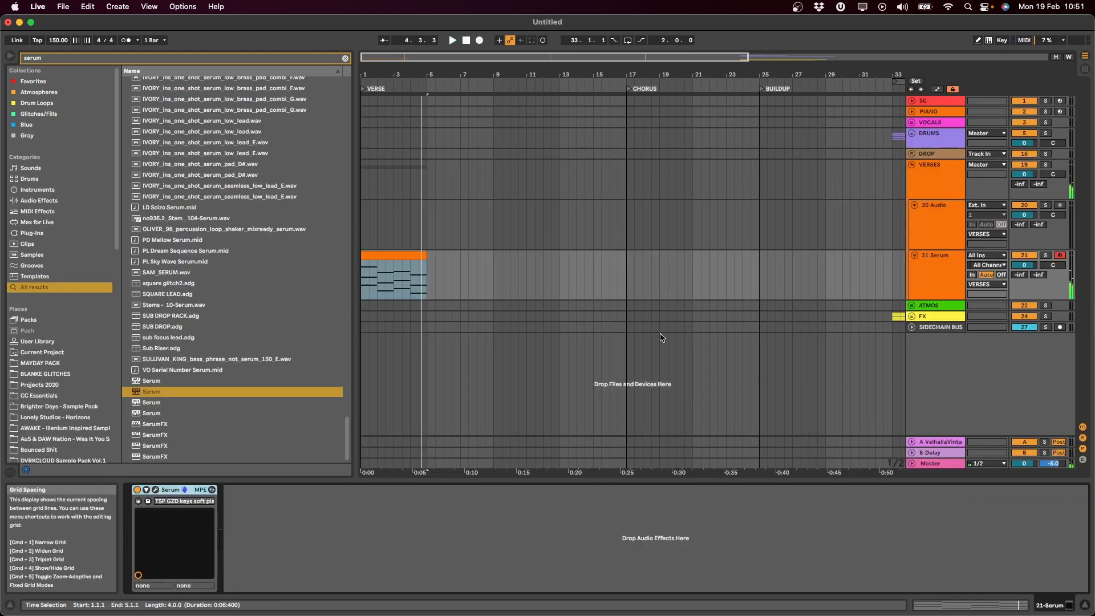
{"action": "key", "text": "shift+Tab"}
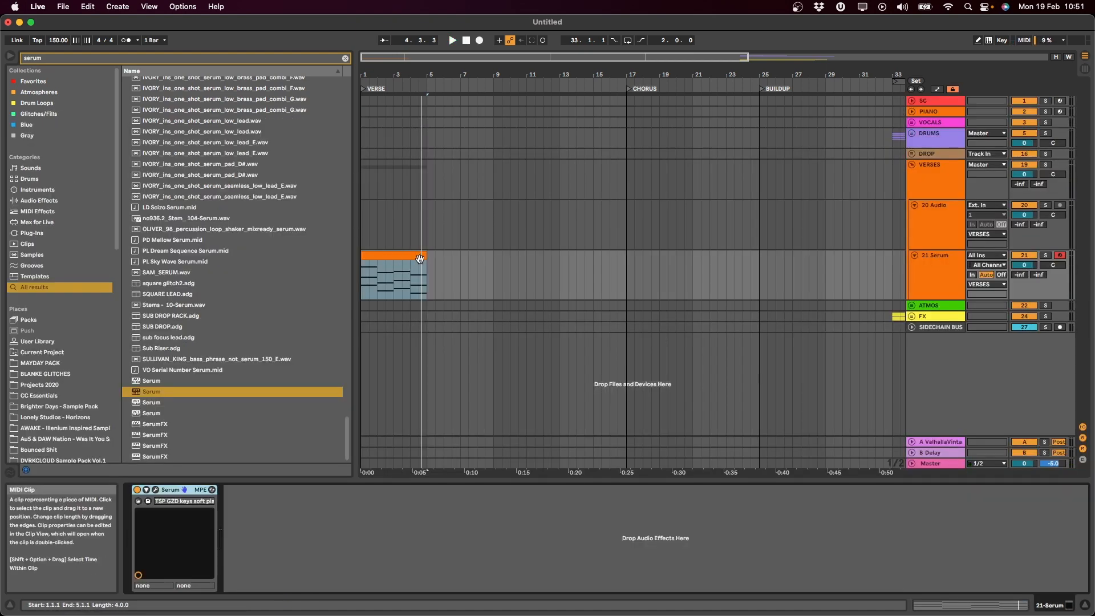
{"action": "double_click", "coordinate": [412, 261]}
{"action": "key", "text": "shift+Tab"}
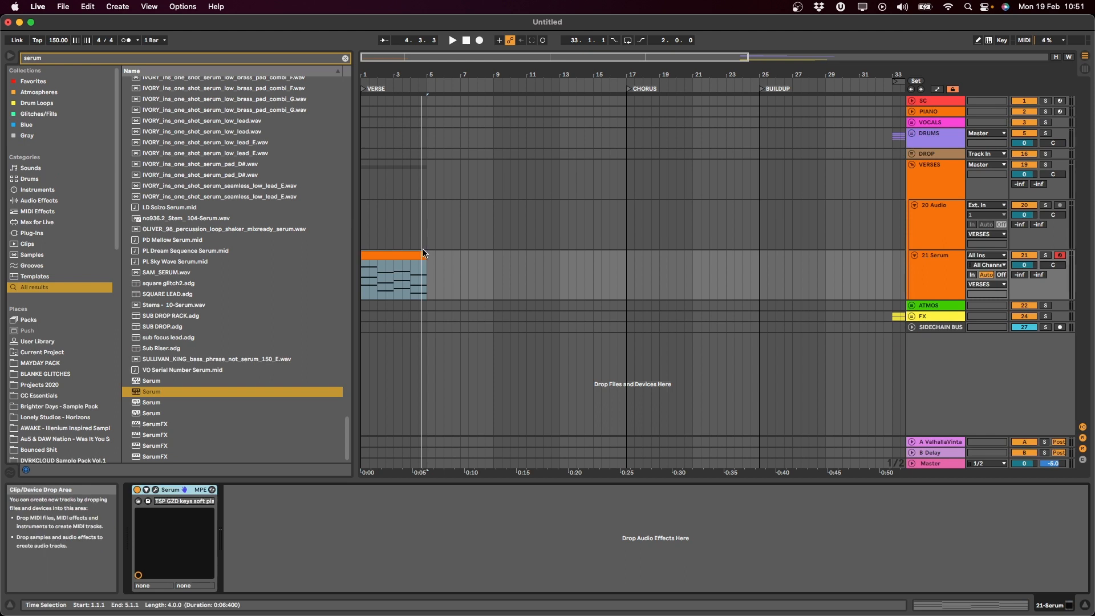
{"action": "left_click_drag", "start_coordinate": [430, 260], "coordinate": [493, 260]}
{"action": "key", "text": "super+z"}
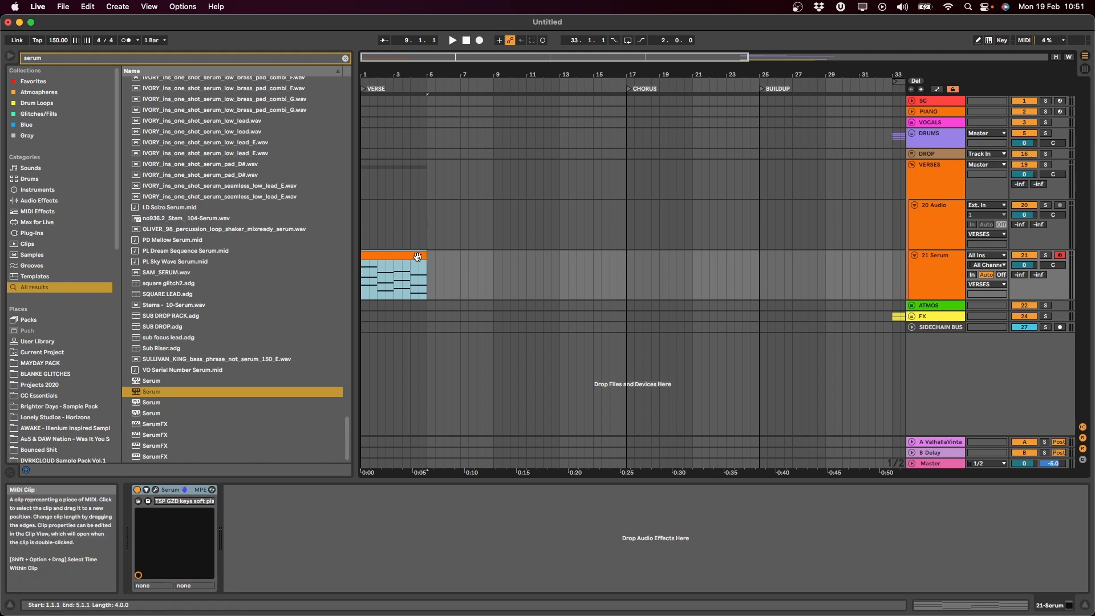
Consolidate the Serum track from bar 1 to bar 9 into a single eight-bar clip.
{"action": "left_click", "coordinate": [493, 289]}
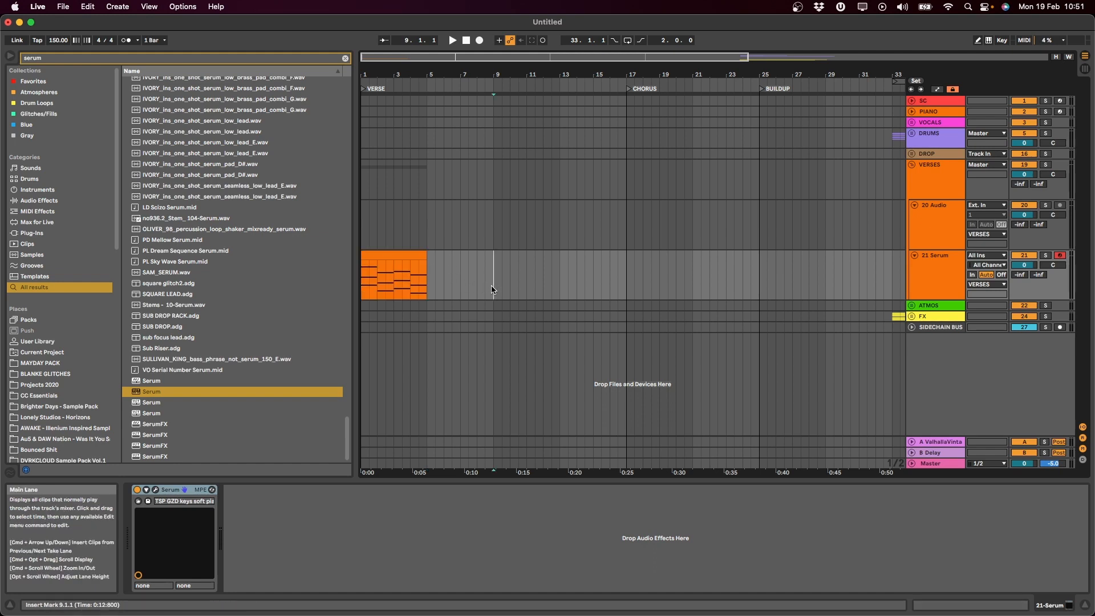
{"action": "left_click_drag", "start_coordinate": [363, 283], "coordinate": [495, 277]}
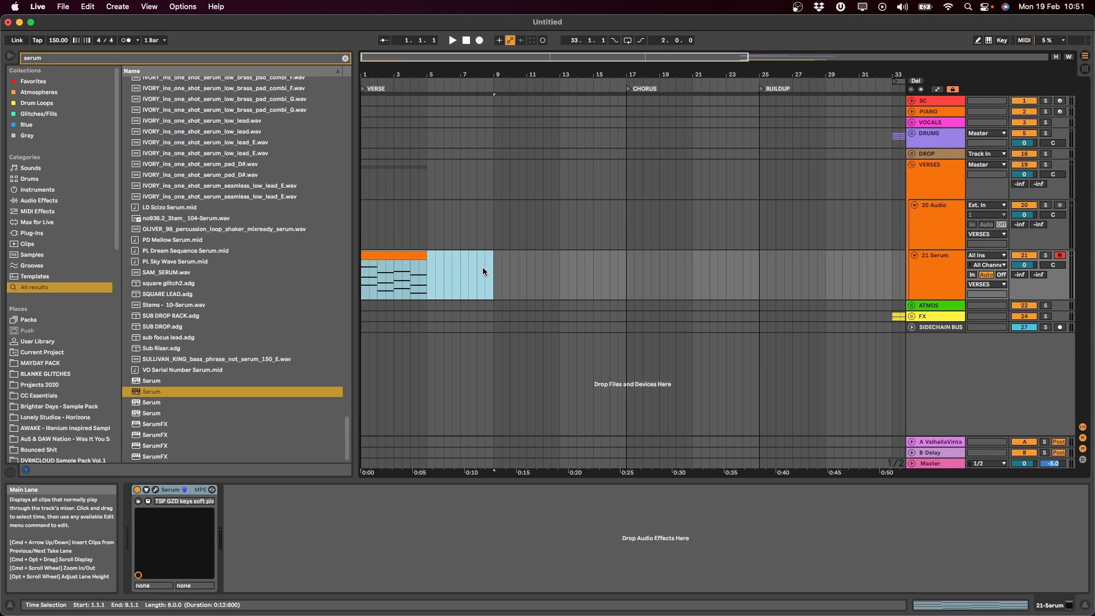
{"action": "key", "text": "super+j"}
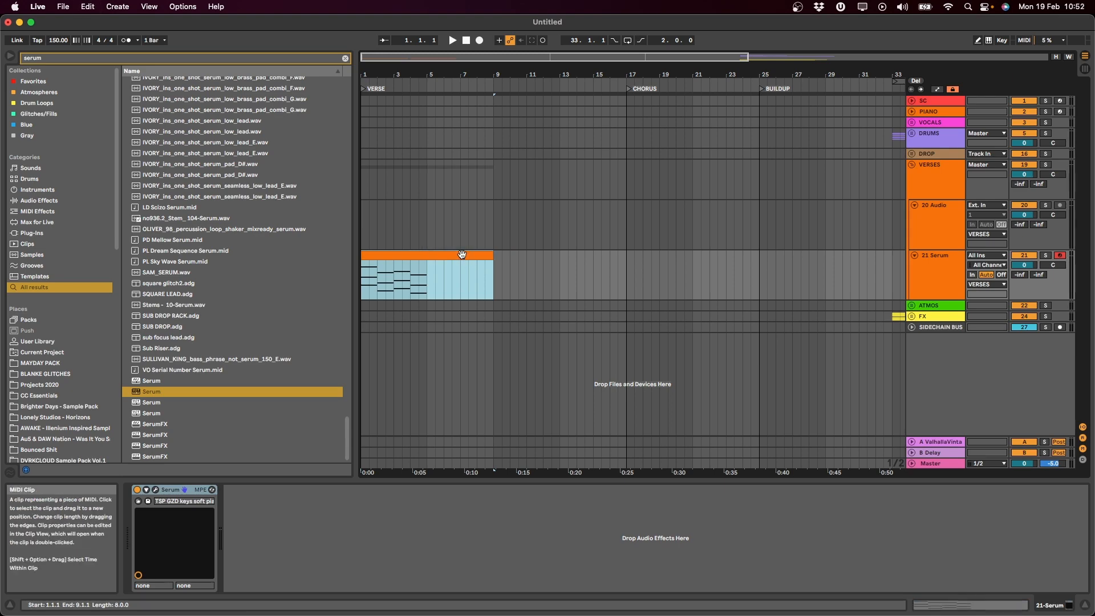
Stretch all chord notes in the eight-bar Serum clip to double length and play the result.
{"action": "double_click", "coordinate": [462, 254]}
{"action": "left_click_drag", "start_coordinate": [645, 544], "coordinate": [320, 183]}
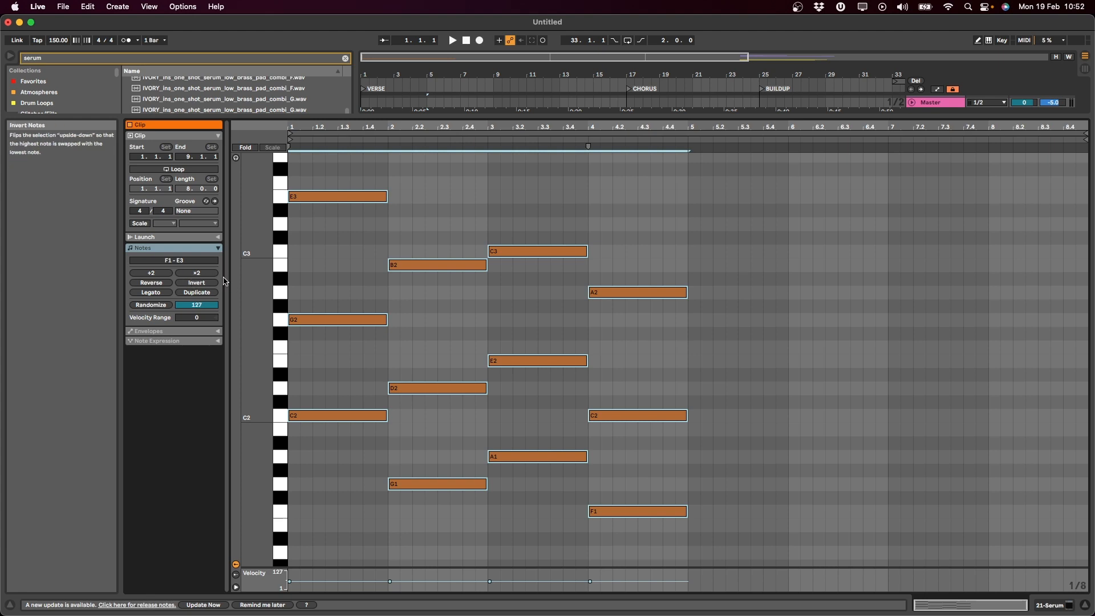
{"action": "left_click", "coordinate": [196, 274]}
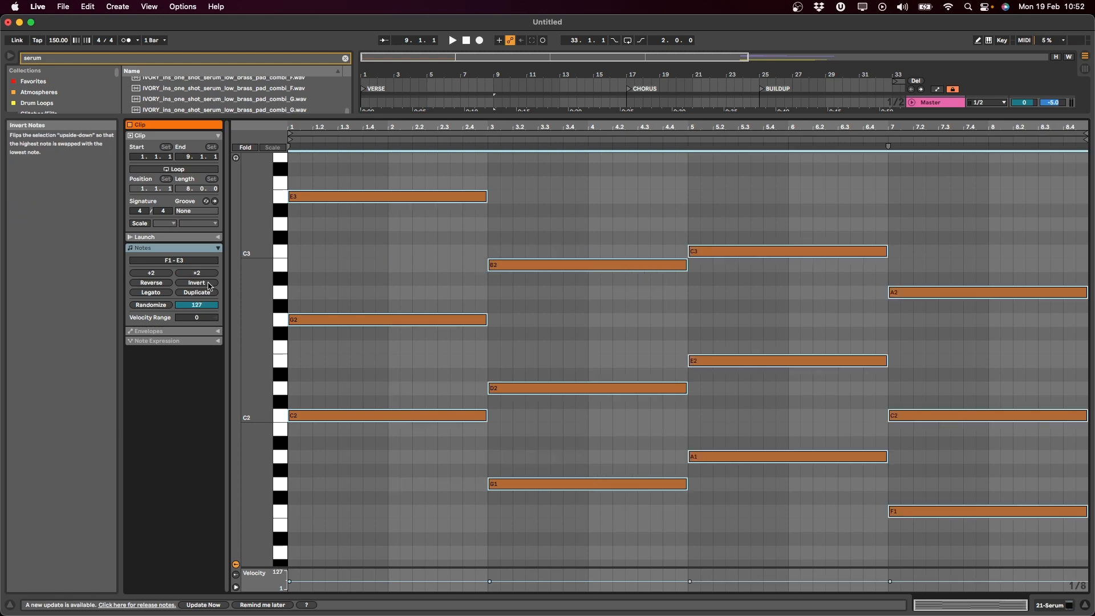
{"action": "key", "text": "space"}
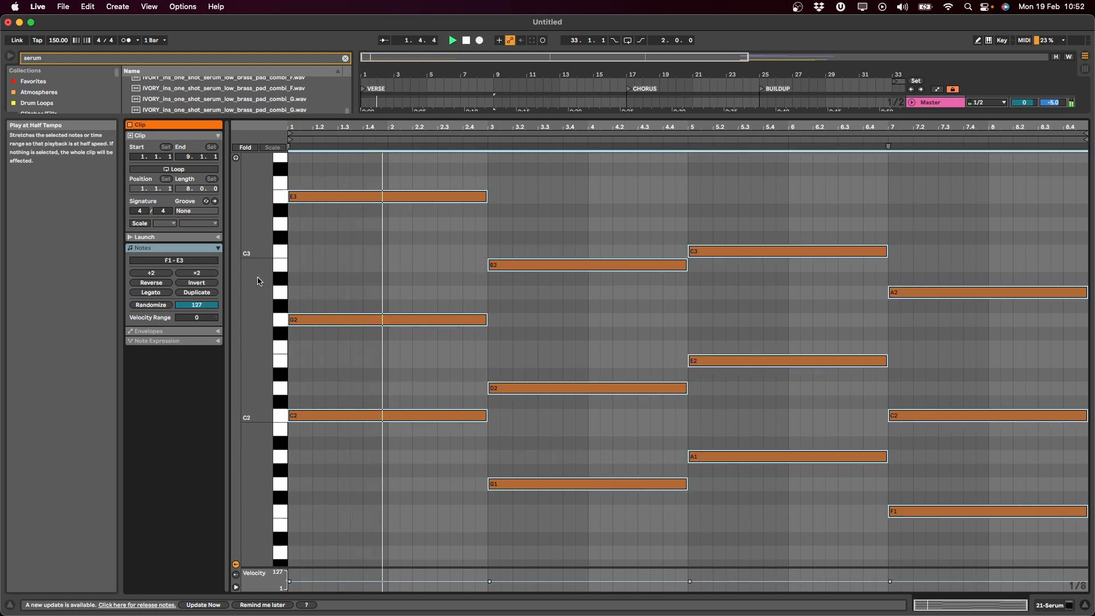
Stop playback and duplicate the eight-bar Serum clip twice along the arrangement, filling the track up to bar 25.
{"action": "key", "text": "shift+Tab"}
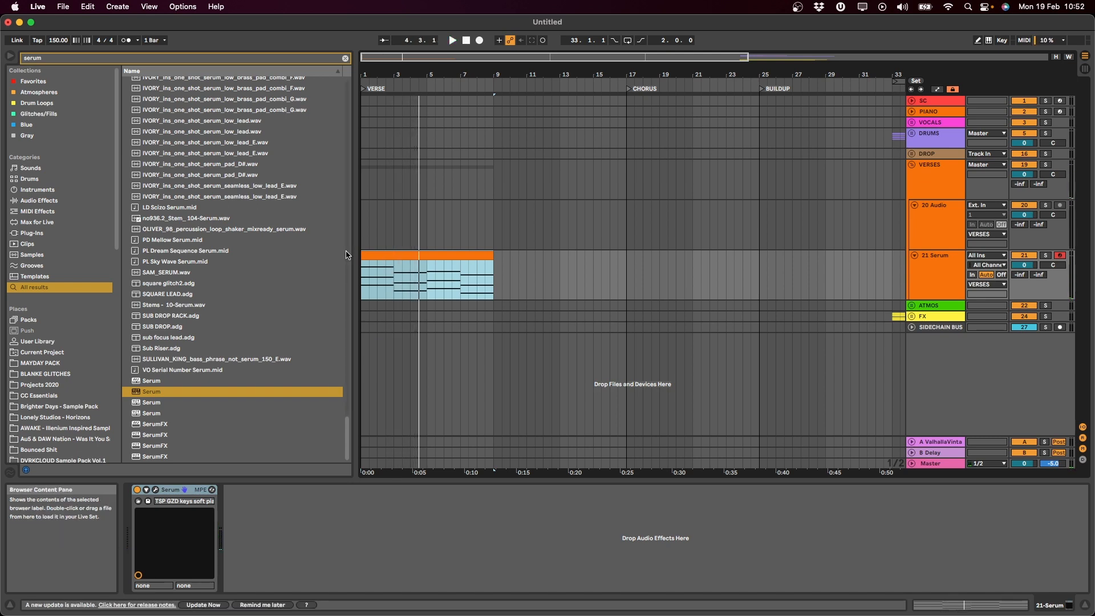
{"action": "key", "text": "space"}
{"action": "key", "text": "super+d"}
{"action": "key", "text": "super+d"}
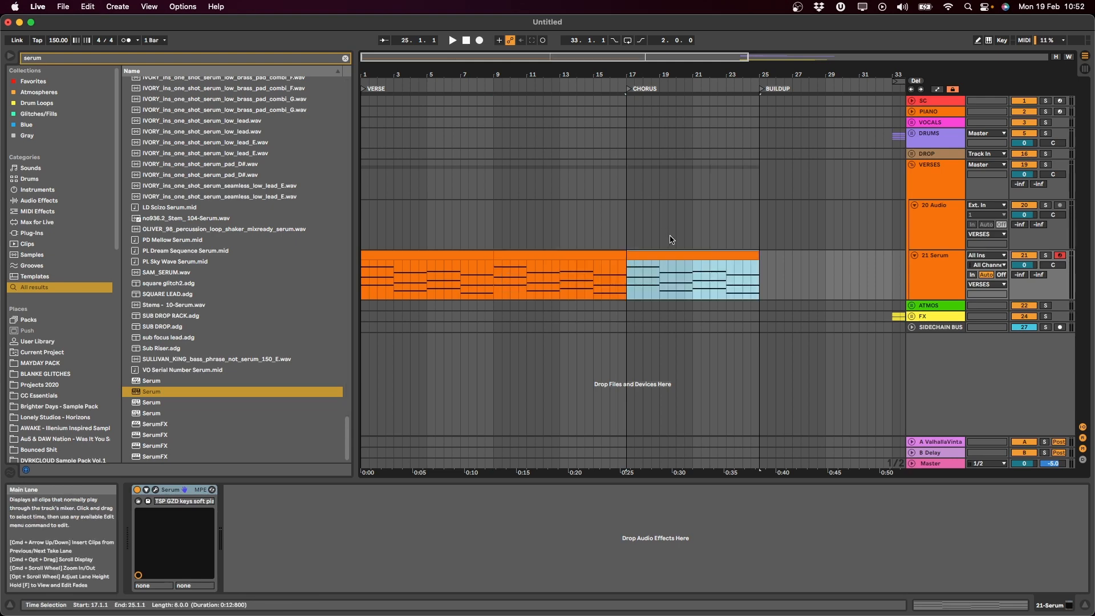
Add copies of the root notes one octave lower in the chorus clip, as C1, G0, A0 and F0, and play it.
{"action": "double_click", "coordinate": [665, 258]}
{"action": "left_click", "coordinate": [417, 352]}
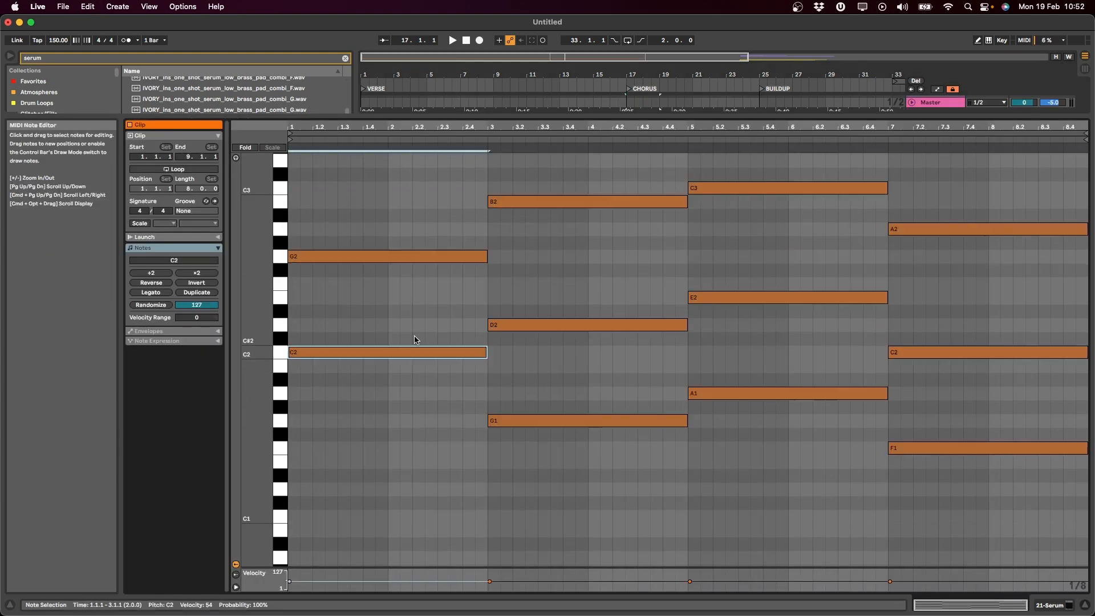
{"action": "left_click", "coordinate": [587, 421], "text": "shift"}
{"action": "left_click", "coordinate": [763, 393], "text": "shift"}
{"action": "left_click", "coordinate": [978, 448], "text": "shift"}
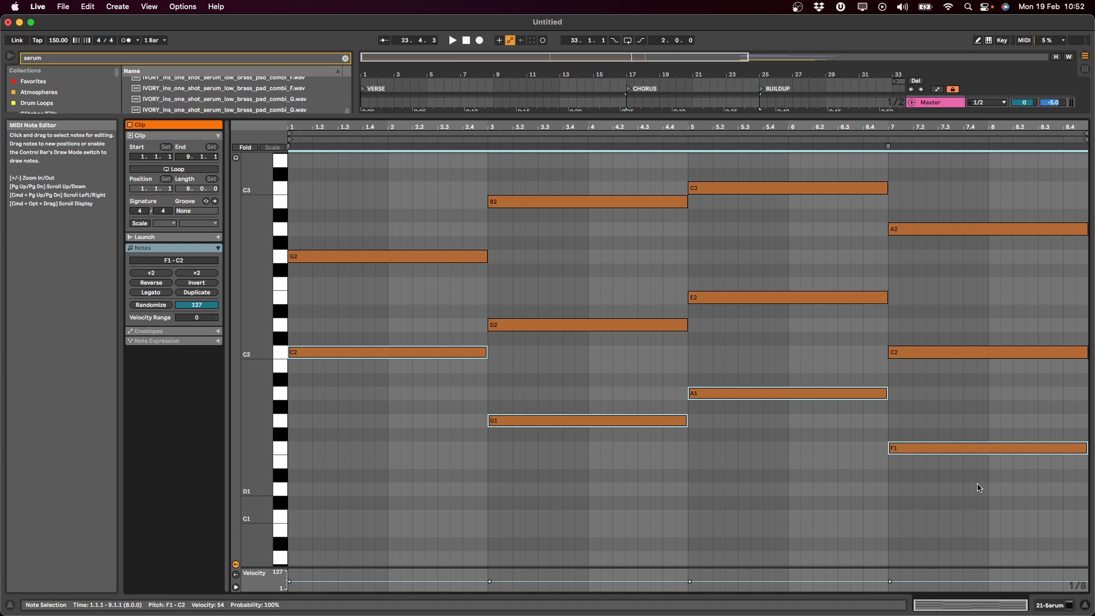
{"action": "key", "text": "shift+Down"}
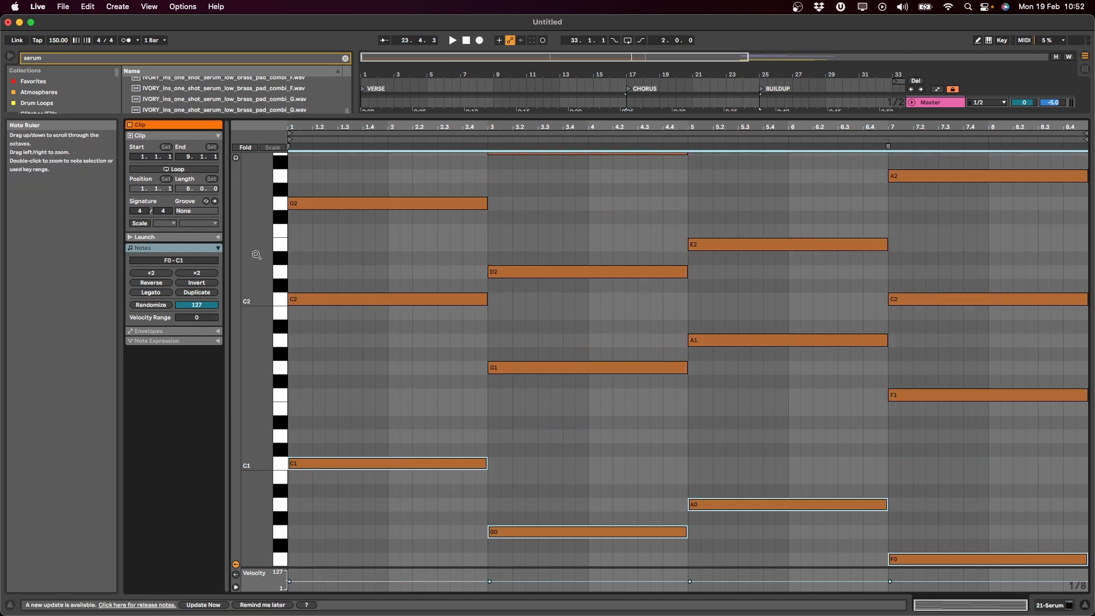
{"action": "left_click_drag", "start_coordinate": [257, 255], "coordinate": [232, 272]}
{"action": "scroll", "coordinate": [458, 367], "scroll_direction": "up", "scroll_amount": 1}
{"action": "scroll", "coordinate": [456, 367], "scroll_direction": "up", "scroll_amount": 5}
{"action": "left_click_drag", "start_coordinate": [410, 227], "coordinate": [907, 519]}
{"action": "key", "text": "space"}
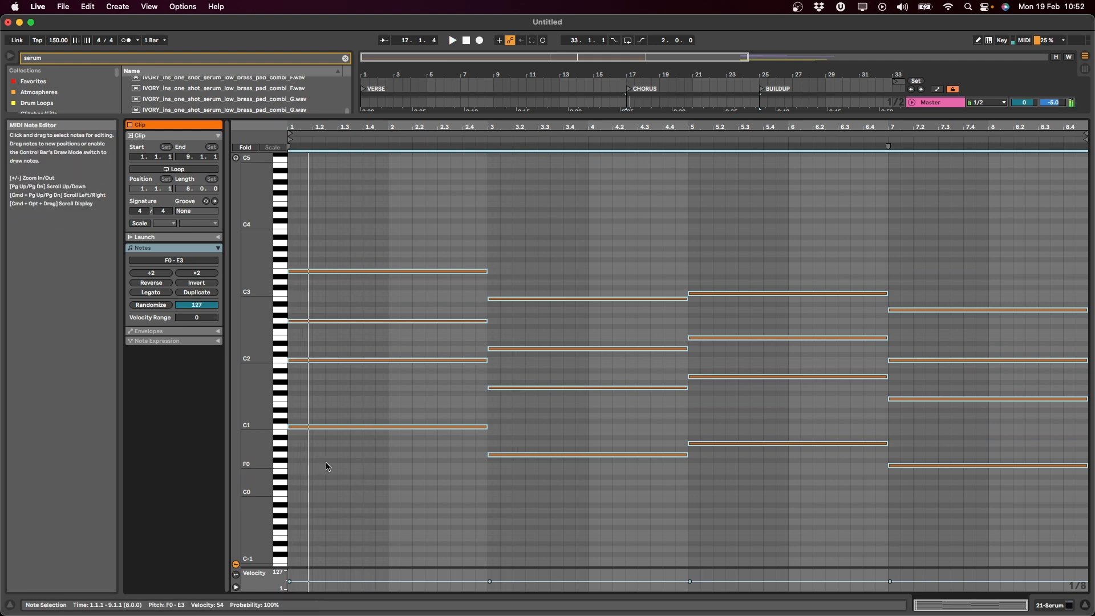
Add a G3 to the chorus clip's first chord by copying its G2 up an octave, and duplicate it over the second chord.
{"action": "left_click", "coordinate": [341, 427]}
{"action": "left_click", "coordinate": [340, 360]}
{"action": "left_click_drag", "start_coordinate": [376, 358], "coordinate": [368, 315]}
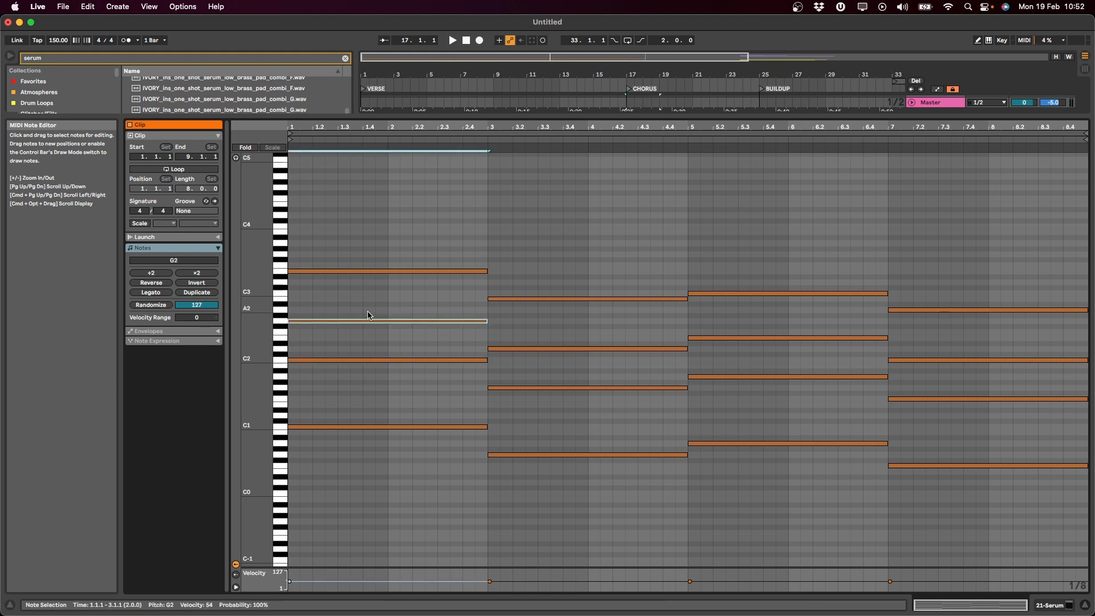
{"action": "key", "text": "alt+shift+Up"}
{"action": "key", "text": "space"}
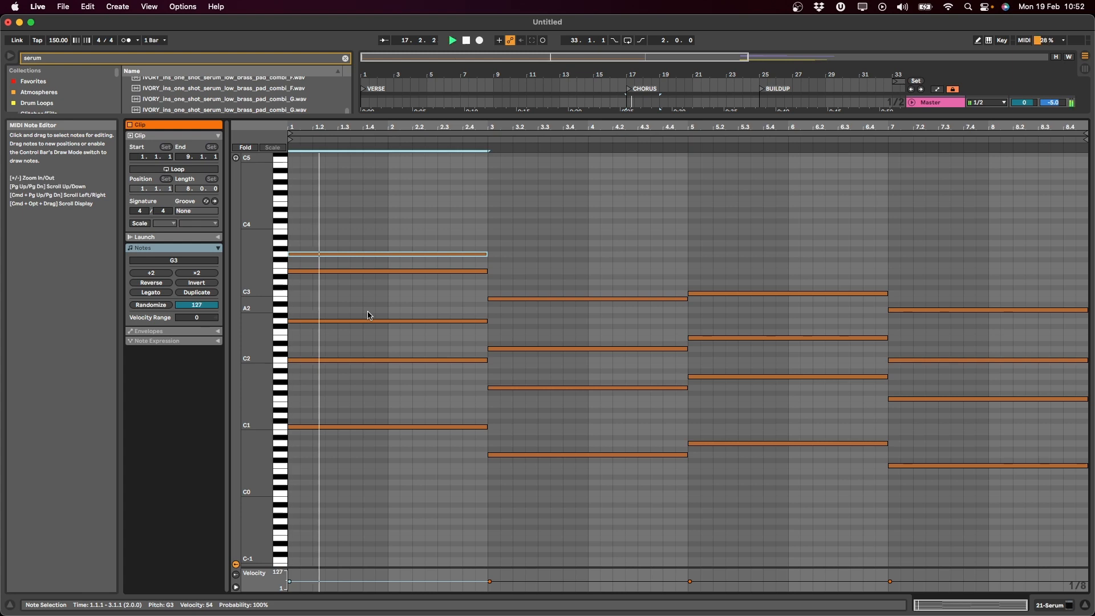
{"action": "key", "text": "super+d"}
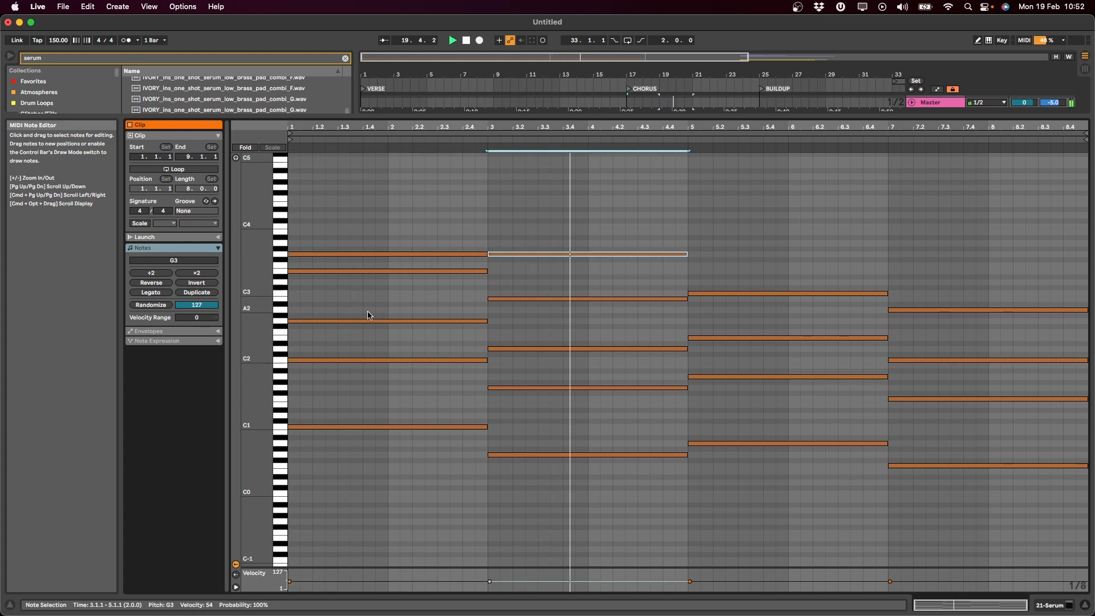
Copy the top G3 over the chorus clip's third chord, lower it to F3 and shorten it to one bar.
{"action": "key", "text": "super+d"}
{"action": "key", "text": "Down"}
{"action": "key", "text": "Down"}
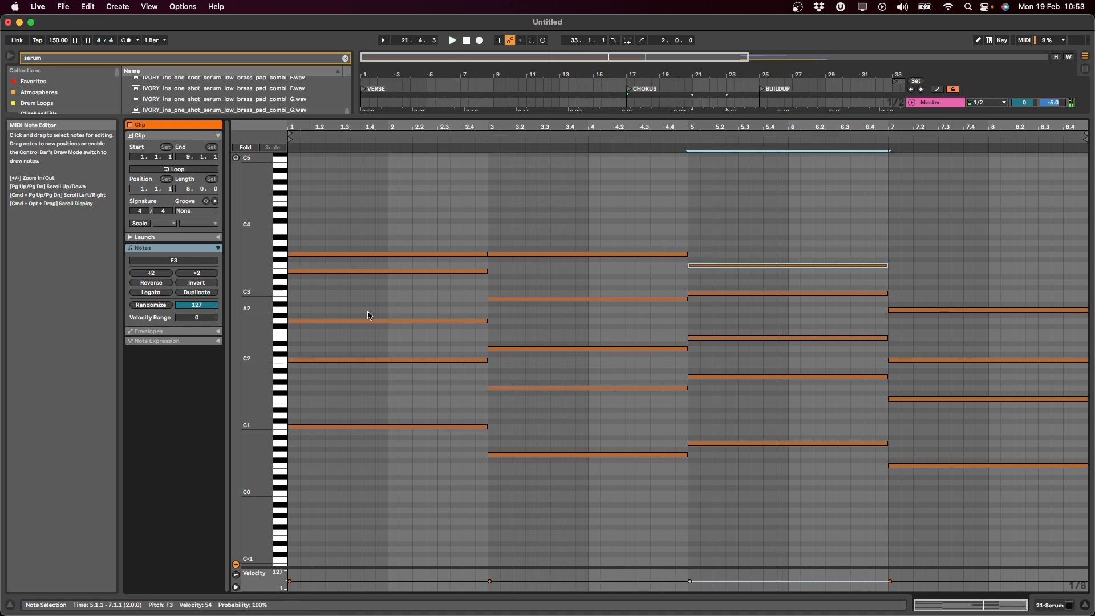
{"action": "key", "text": "shift+Left"}
{"action": "key", "text": "shift+Left"}
{"action": "key", "text": "shift+Left"}
{"action": "key", "text": "shift+Left"}
{"action": "key", "text": "shift+Left"}
{"action": "key", "text": "shift+Left"}
{"action": "key", "text": "shift+Left"}
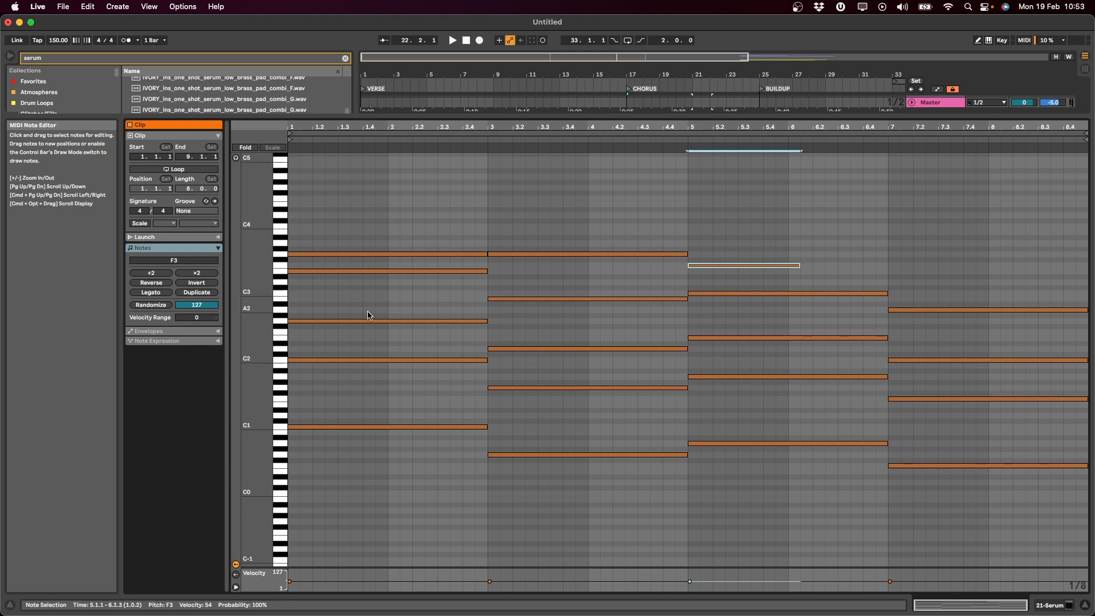
Duplicate the F3 over the second half of the third chord, lower the copy to E3 and play it.
{"action": "key", "text": "super+d"}
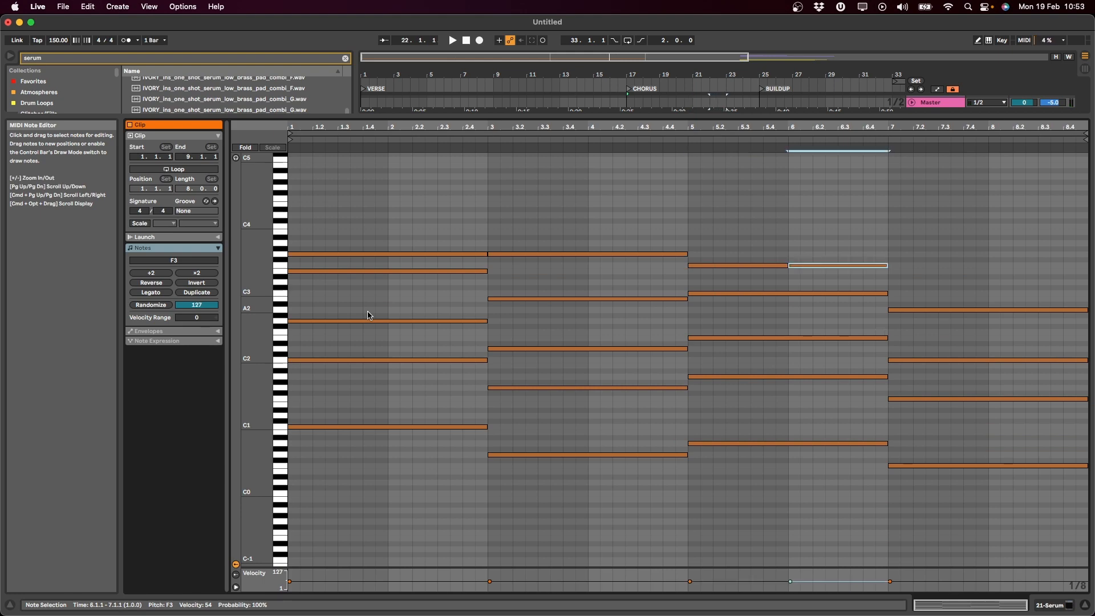
{"action": "key", "text": "Down"}
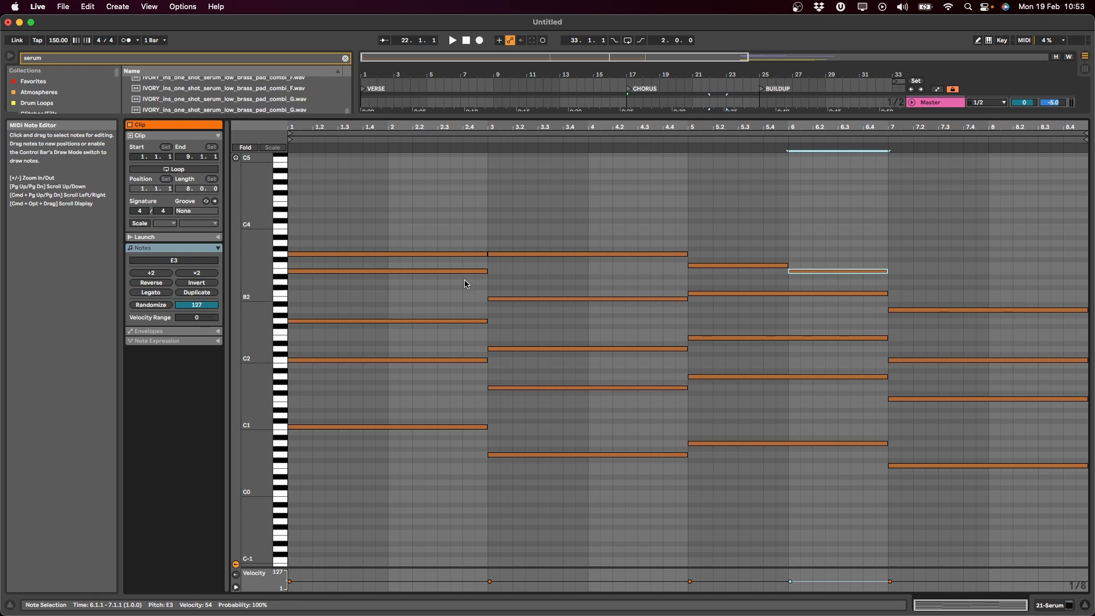
{"action": "left_click", "coordinate": [671, 139]}
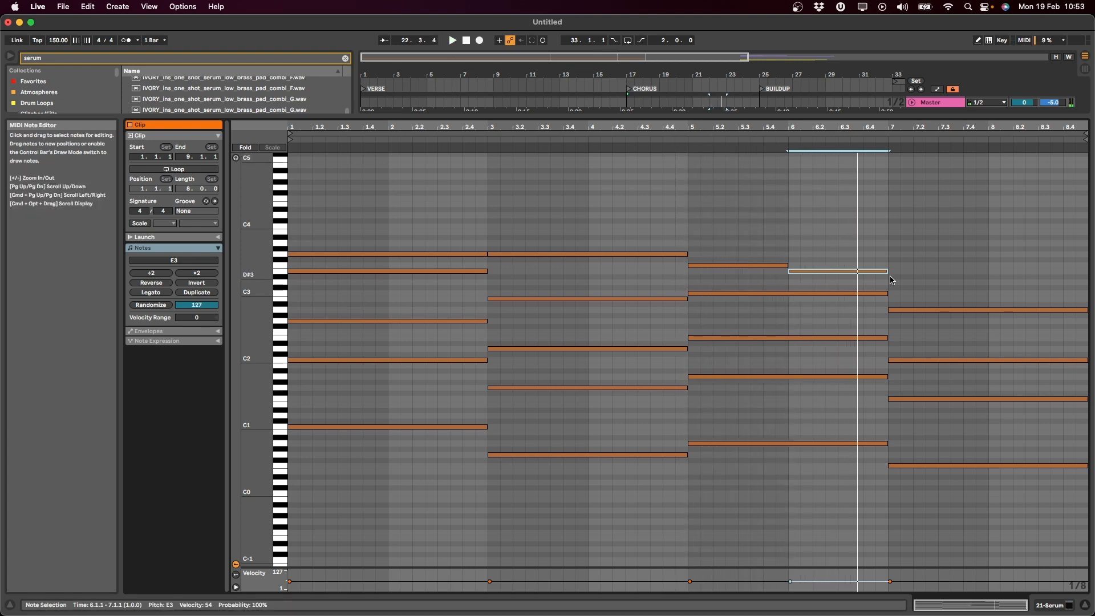
Duplicate the E3 over the fourth chord, lower the copy to C3 and stretch it to the end of the clip.
{"action": "key", "text": "super+d"}
{"action": "key", "text": "Down"}
{"action": "key", "text": "Down"}
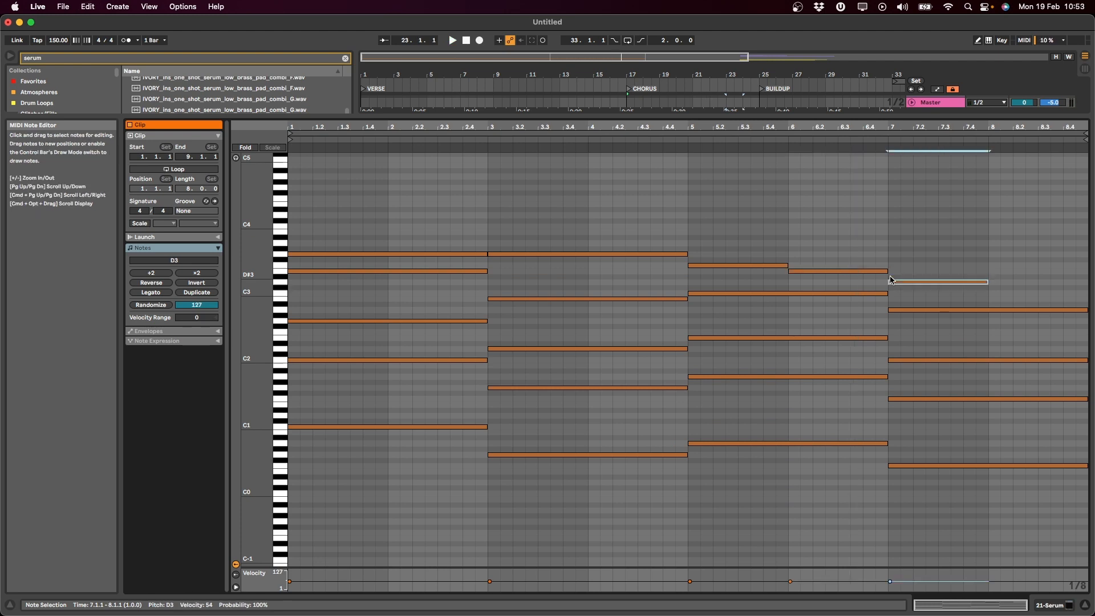
{"action": "key", "text": "Down"}
{"action": "key", "text": "Down"}
{"action": "left_click", "coordinate": [843, 139]}
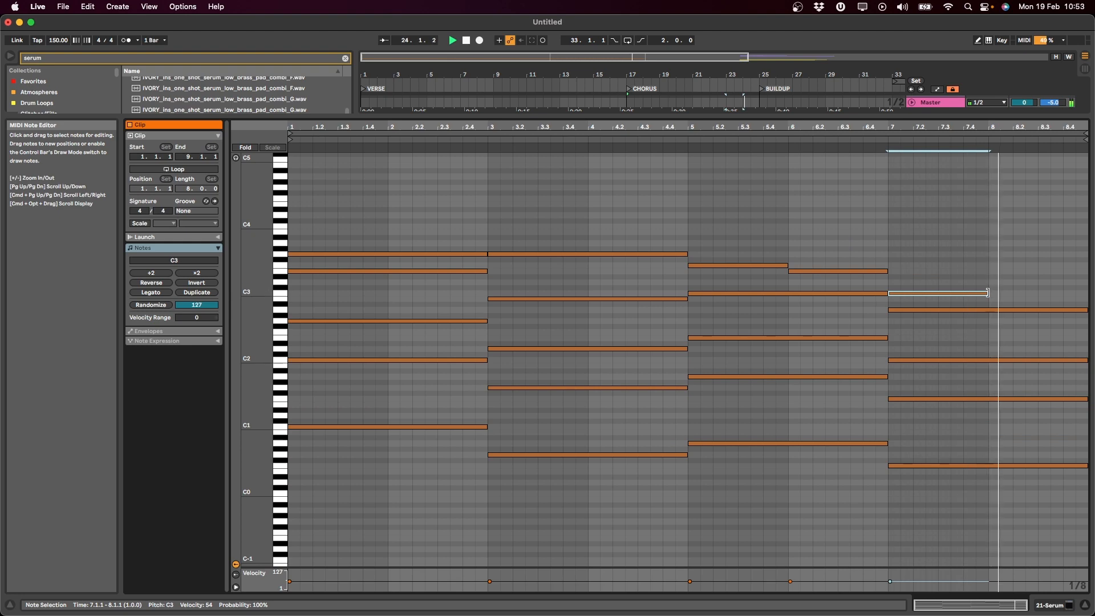
{"action": "left_click_drag", "start_coordinate": [987, 294], "coordinate": [1084, 300]}
Return to the arrangement and duplicate the chorus Serum clip into the buildup section, filling bars 25 to 33.
{"action": "key", "text": "Tab"}
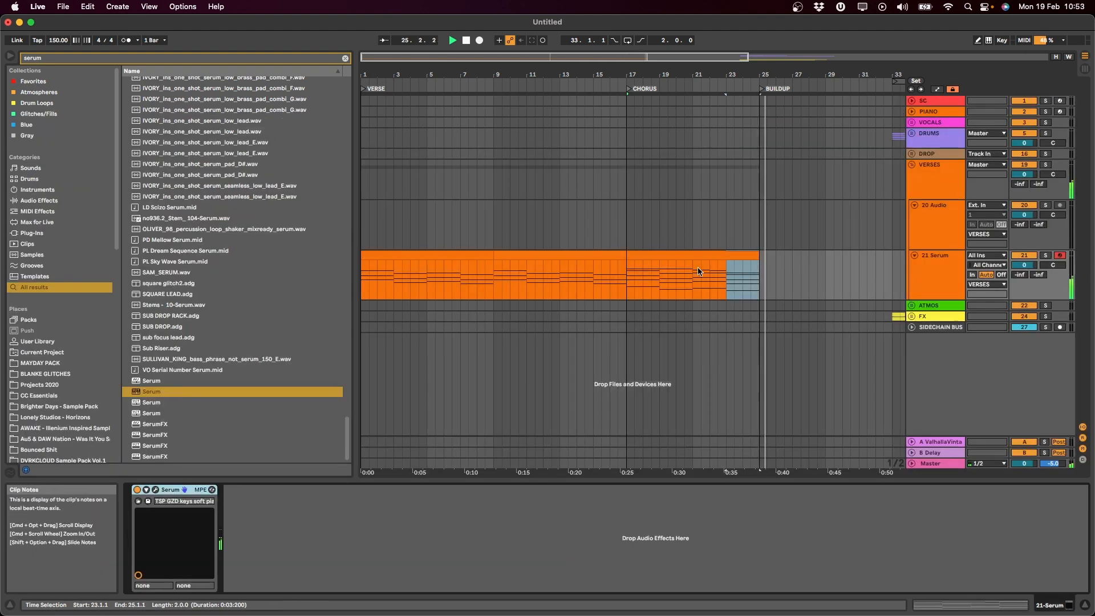
{"action": "left_click", "coordinate": [788, 255]}
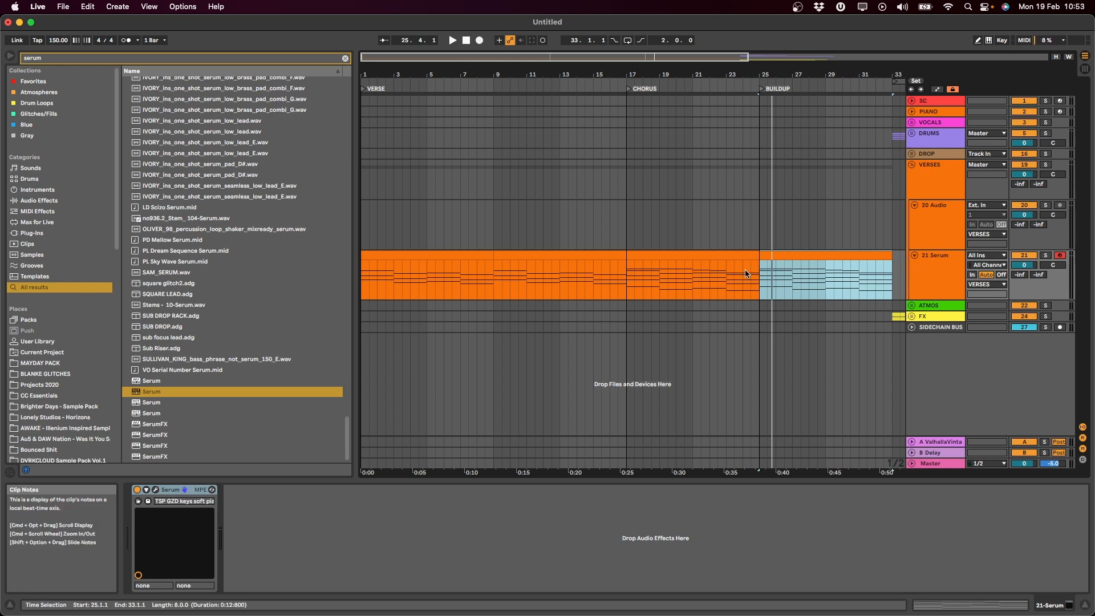
Unfold all track groups and delete the TOPS group and the SC DRUMS track from the DRUMS group.
{"action": "left_click", "coordinate": [461, 255]}
{"action": "left_click", "coordinate": [911, 134], "text": "alt"}
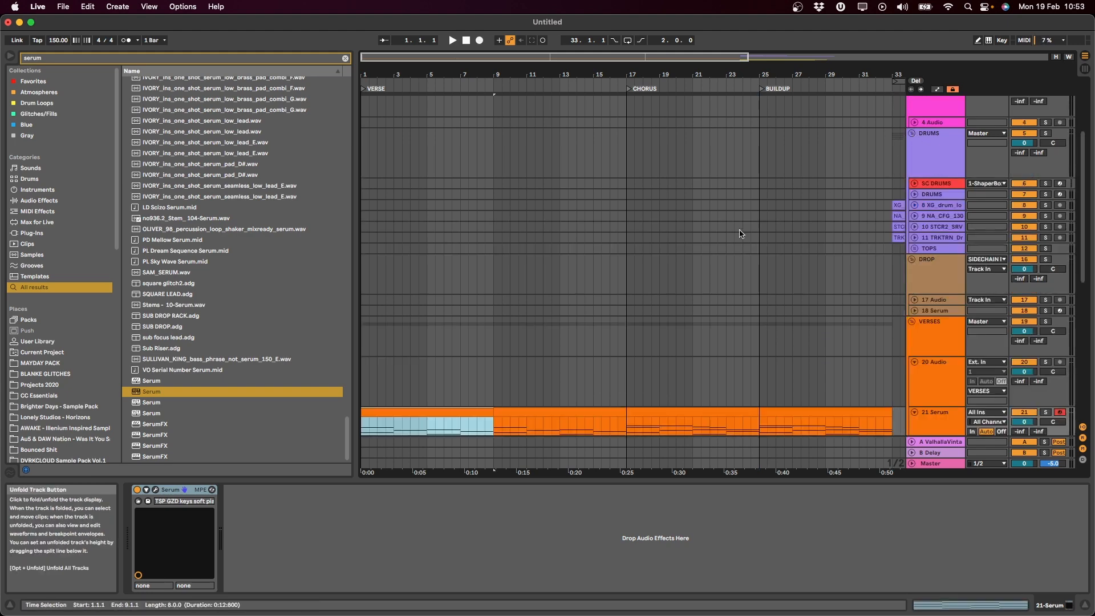
{"action": "scroll", "coordinate": [741, 234], "scroll_direction": "down", "scroll_amount": 3}
{"action": "left_click", "coordinate": [915, 186]}
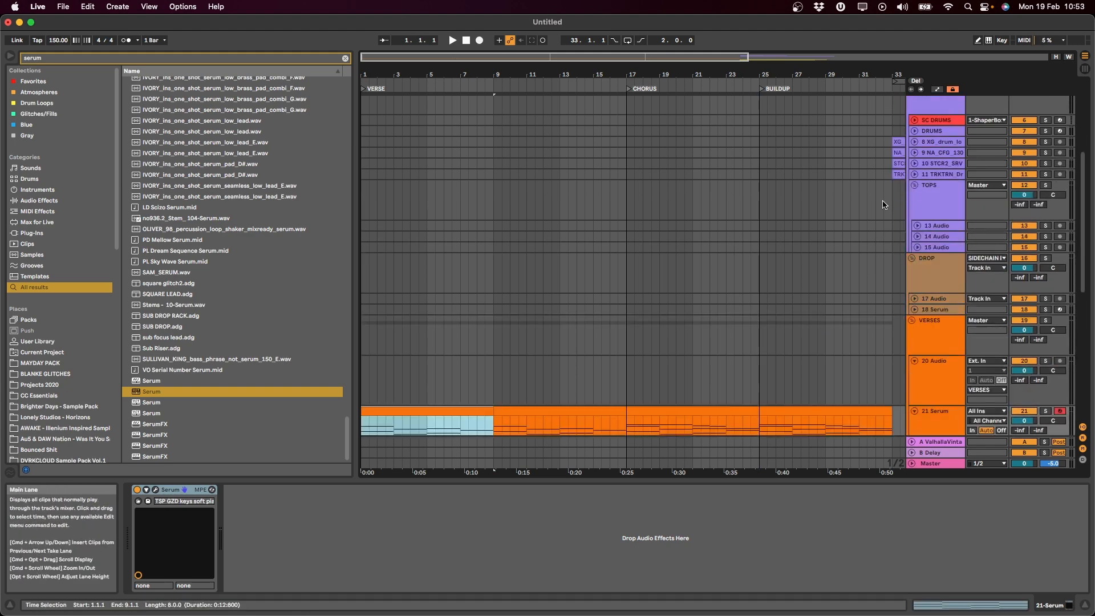
{"action": "left_click", "coordinate": [930, 200]}
{"action": "key", "text": "Delete"}
{"action": "left_click", "coordinate": [934, 123]}
{"action": "key", "text": "Delete"}
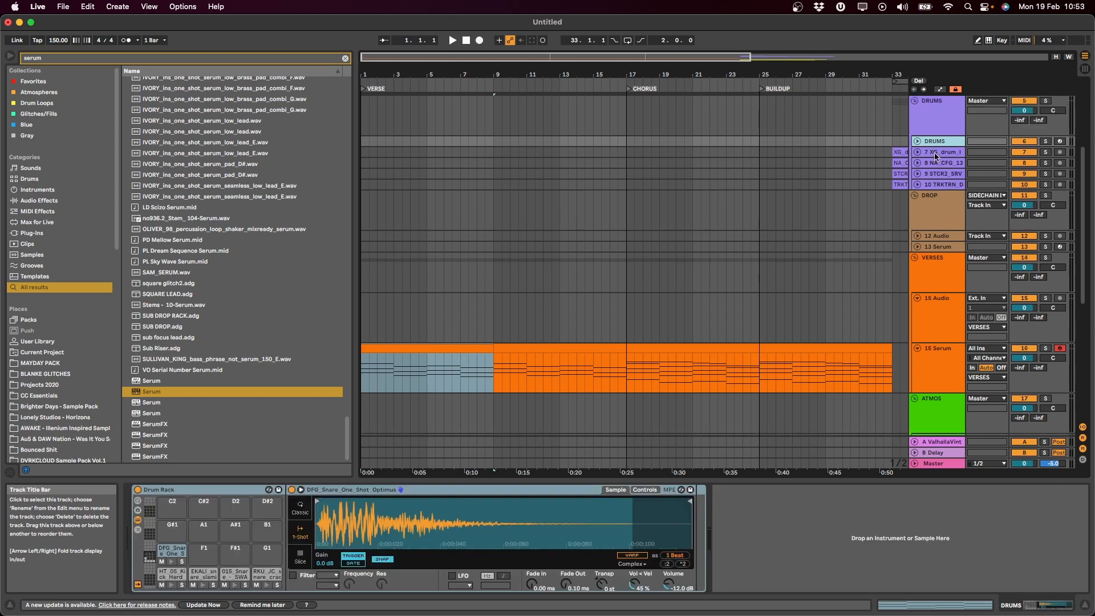
Expand the DRUMS drum rack track and arm it for recording.
{"action": "scroll", "coordinate": [446, 164], "scroll_direction": "up", "scroll_amount": 2}
{"action": "left_click", "coordinate": [477, 164]}
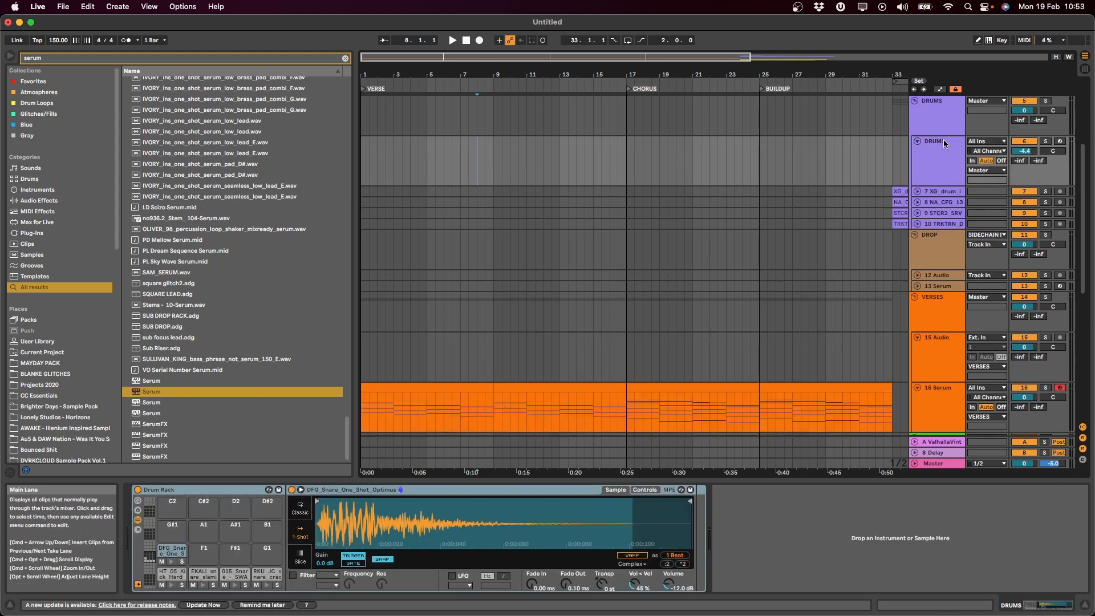
{"action": "left_click", "coordinate": [1060, 141]}
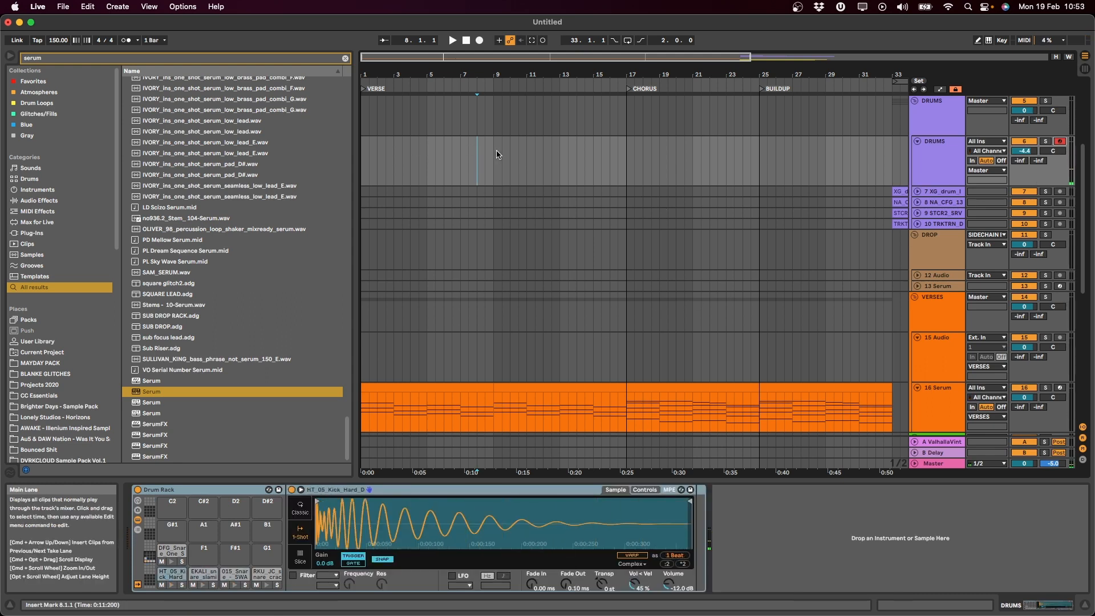
Insert an empty eight-bar MIDI clip on the DRUMS drum rack track from bar 9 to bar 17 and open it.
{"action": "left_click_drag", "start_coordinate": [496, 157], "coordinate": [620, 173]}
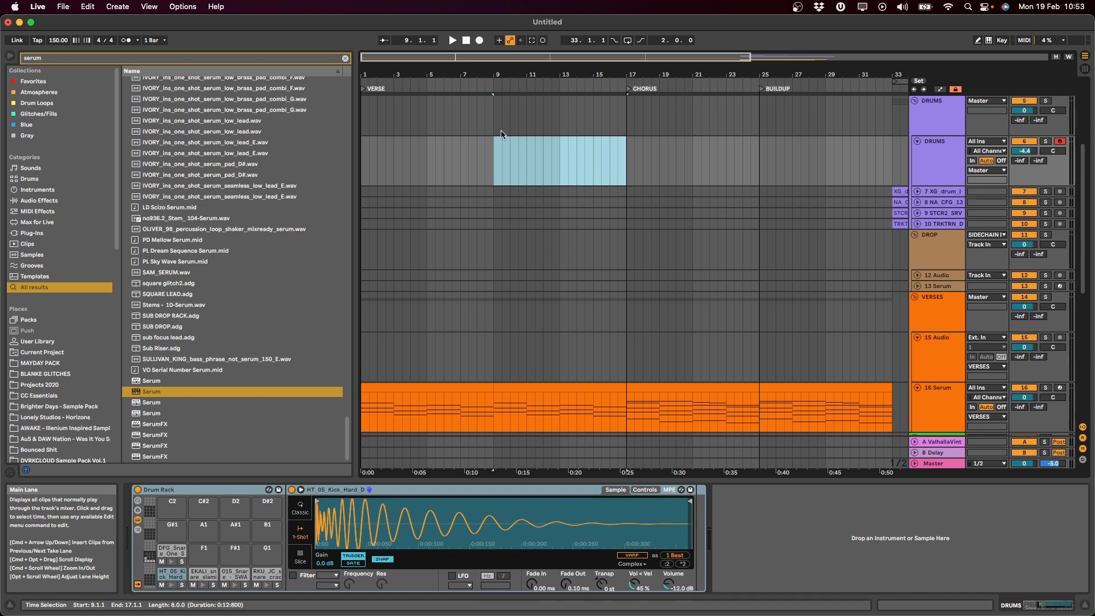
{"action": "scroll", "coordinate": [501, 130], "scroll_direction": "down", "scroll_amount": 2}
{"action": "left_click_drag", "start_coordinate": [493, 120], "coordinate": [623, 131]}
{"action": "scroll", "coordinate": [623, 131], "scroll_direction": "up", "scroll_amount": 1}
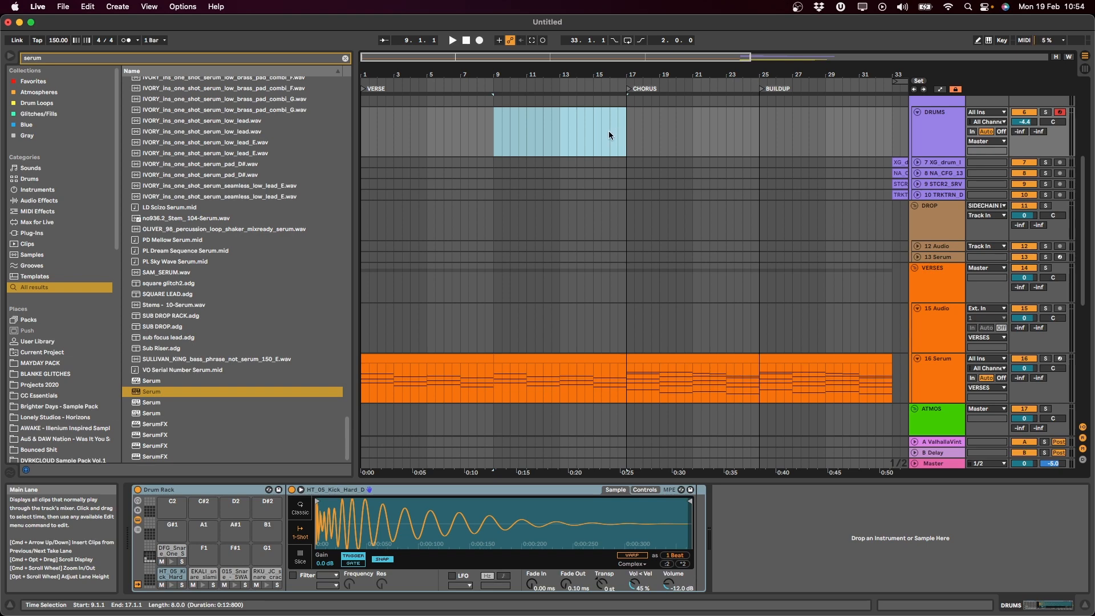
{"action": "right_click", "coordinate": [608, 131]}
{"action": "left_click", "coordinate": [656, 217]}
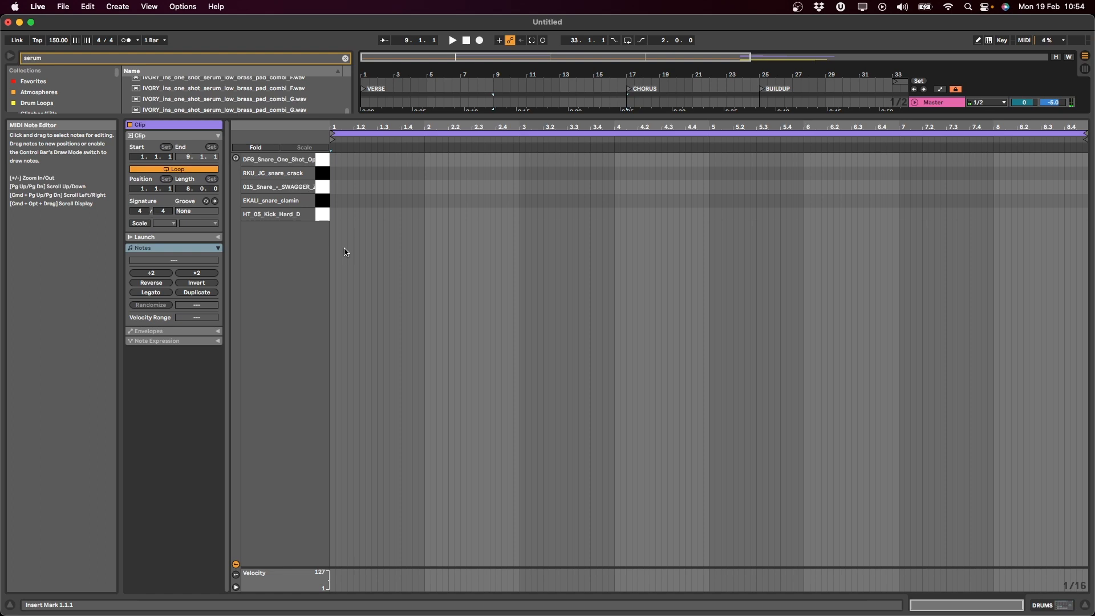
Add a one-beat HT_05_Kick_Hard_D note at the clip's start, set its velocity to 127 and play it.
{"action": "double_click", "coordinate": [334, 217]}
{"action": "left_click_drag", "start_coordinate": [336, 216], "coordinate": [349, 216]}
{"action": "key", "text": "space"}
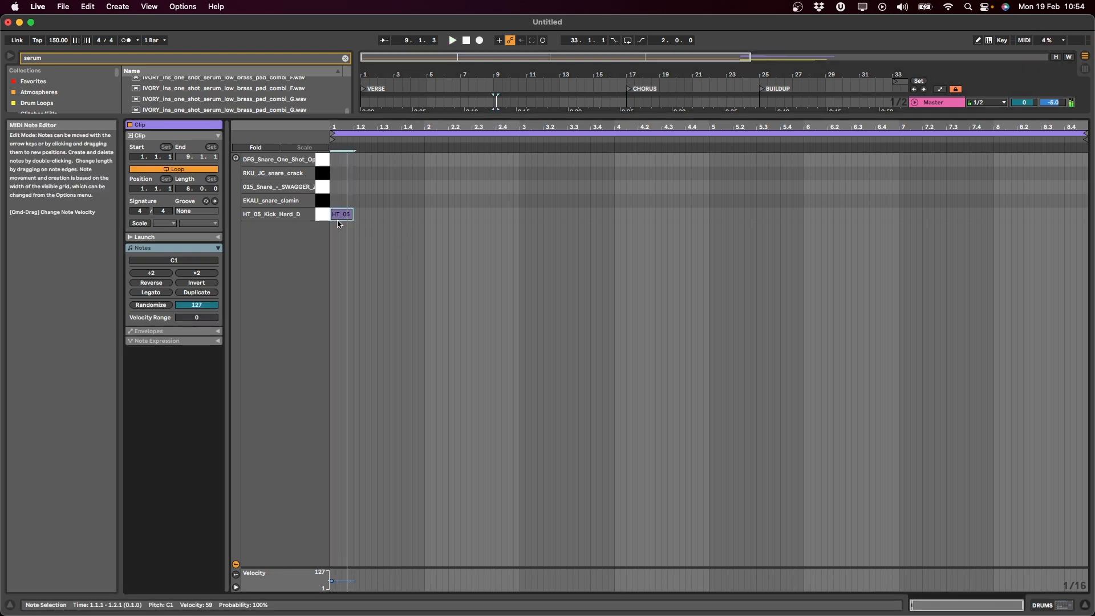
{"action": "left_click_drag", "start_coordinate": [331, 581], "coordinate": [331, 572]}
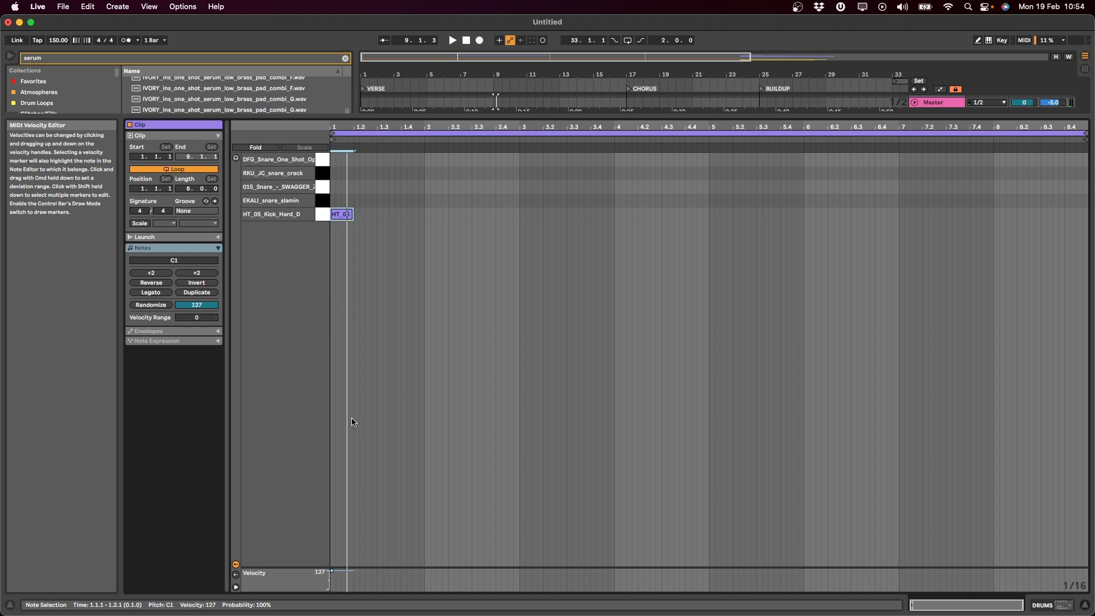
{"action": "left_click", "coordinate": [363, 237]}
{"action": "key", "text": "space"}
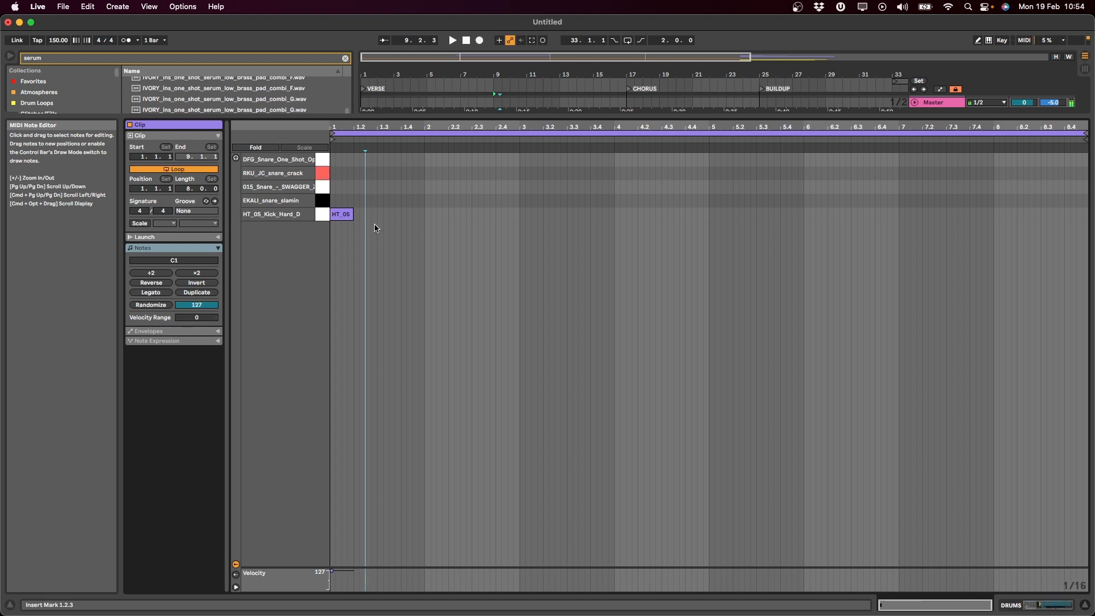
Add a one-beat DFG_Snare_One_Shot note at 1.3 and duplicate its bar so the snare also falls at 2.3.
{"action": "left_click", "coordinate": [381, 165]}
{"action": "double_click", "coordinate": [381, 165]}
{"action": "key", "text": "space"}
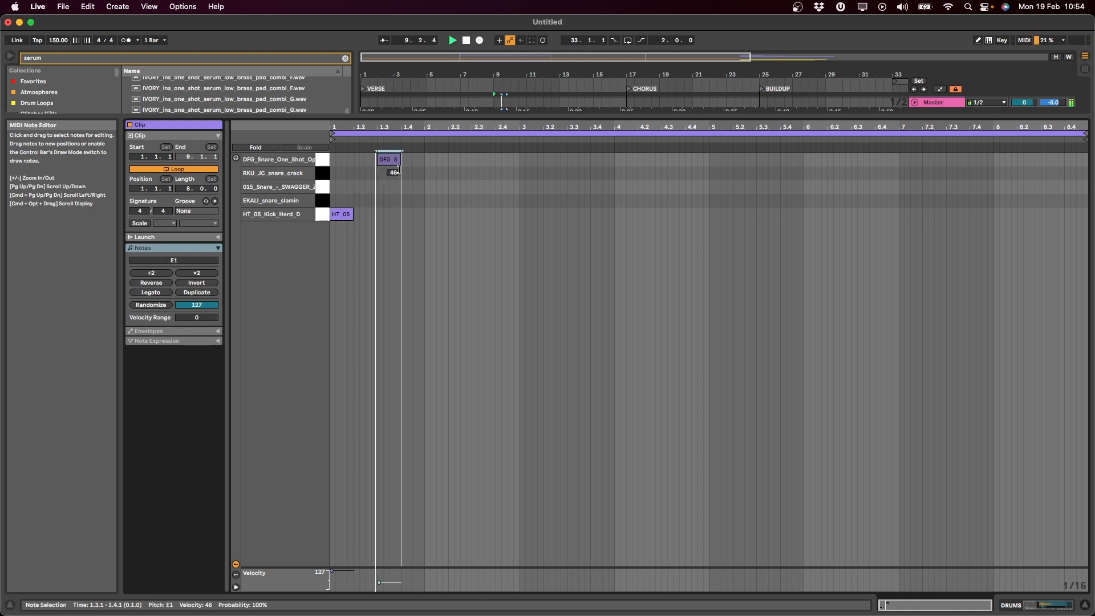
{"action": "left_click_drag", "start_coordinate": [427, 164], "coordinate": [333, 158]}
{"action": "key", "text": "super+d"}
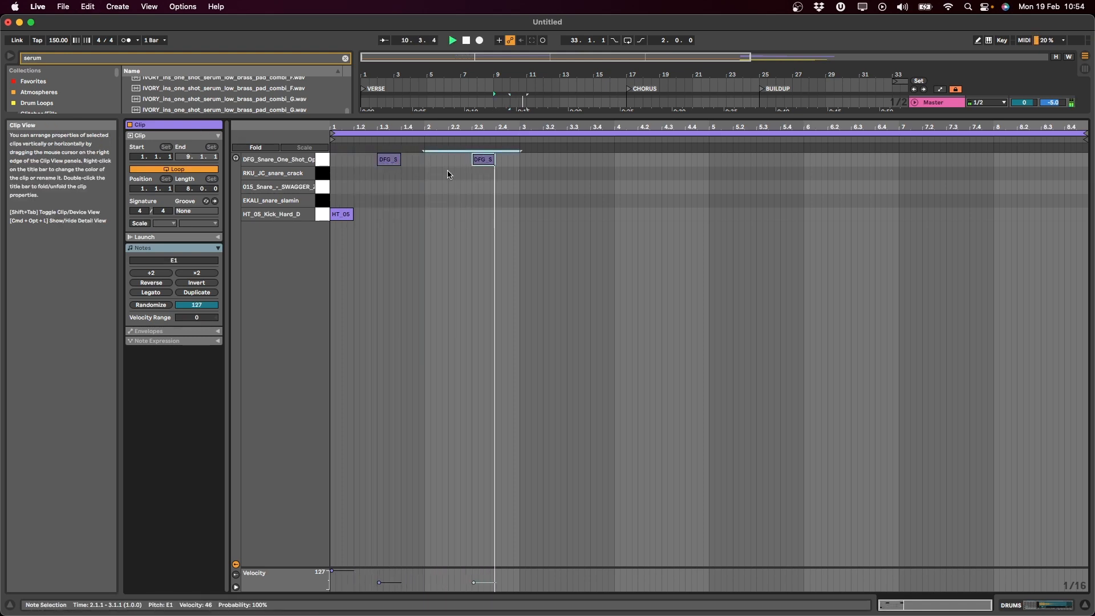
{"action": "key", "text": "space"}
Set the velocity of both snare notes to 127.
{"action": "left_click_drag", "start_coordinate": [517, 164], "coordinate": [341, 159]}
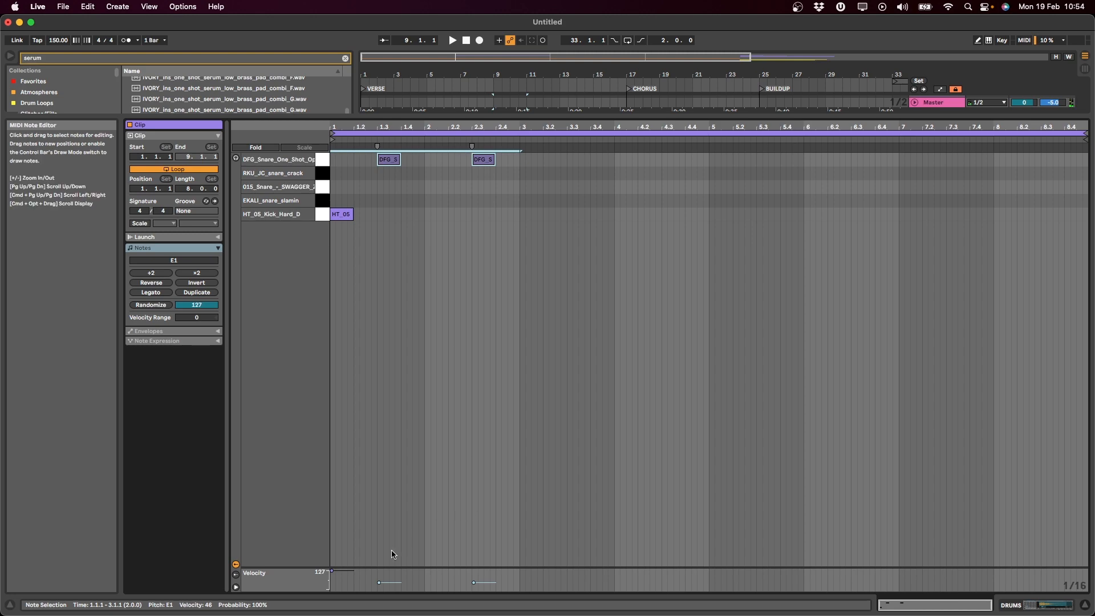
{"action": "left_click_drag", "start_coordinate": [379, 582], "coordinate": [379, 562]}
{"action": "left_click", "coordinate": [489, 173]}
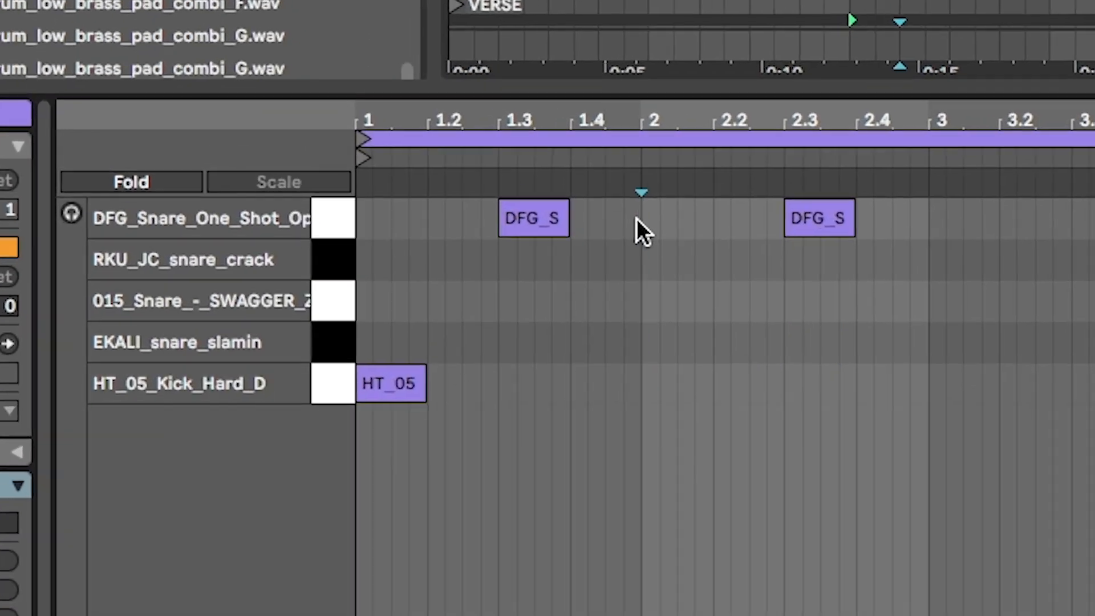
Duplicate the first bar's snare through bar 8 so it falls on beat 3 of every bar, and play the clip.
{"action": "left_click_drag", "start_coordinate": [459, 172], "coordinate": [334, 171]}
{"action": "left_click_drag", "start_coordinate": [368, 265], "coordinate": [368, 264]}
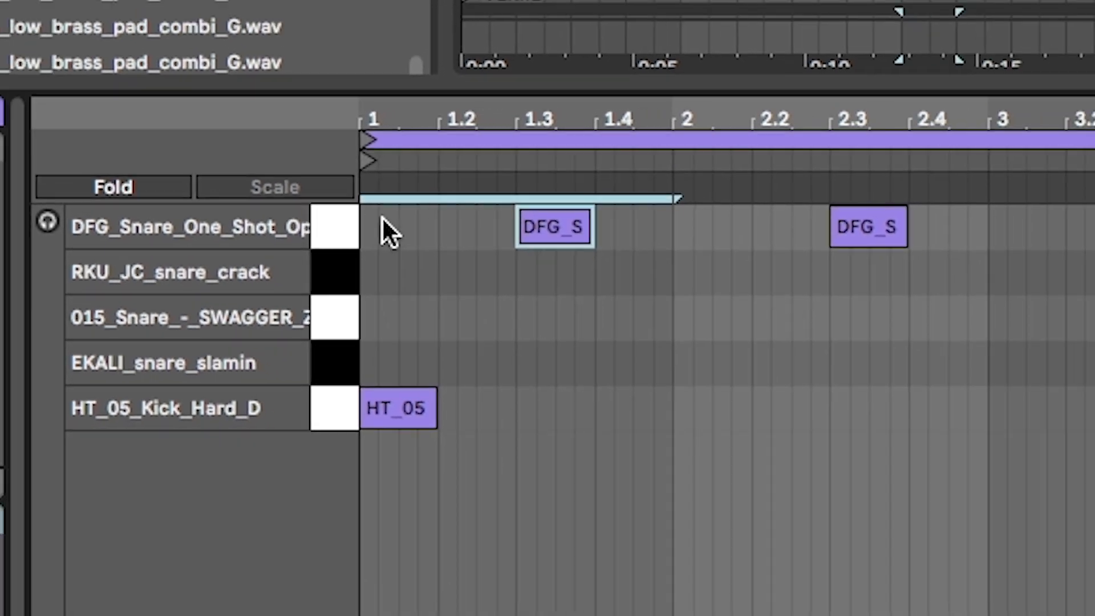
{"action": "key", "text": "super+d"}
{"action": "key", "text": "super+d"}
{"action": "key", "text": "super+d"}
{"action": "key", "text": "super+d"}
{"action": "key", "text": "super+d"}
{"action": "key", "text": "super+d"}
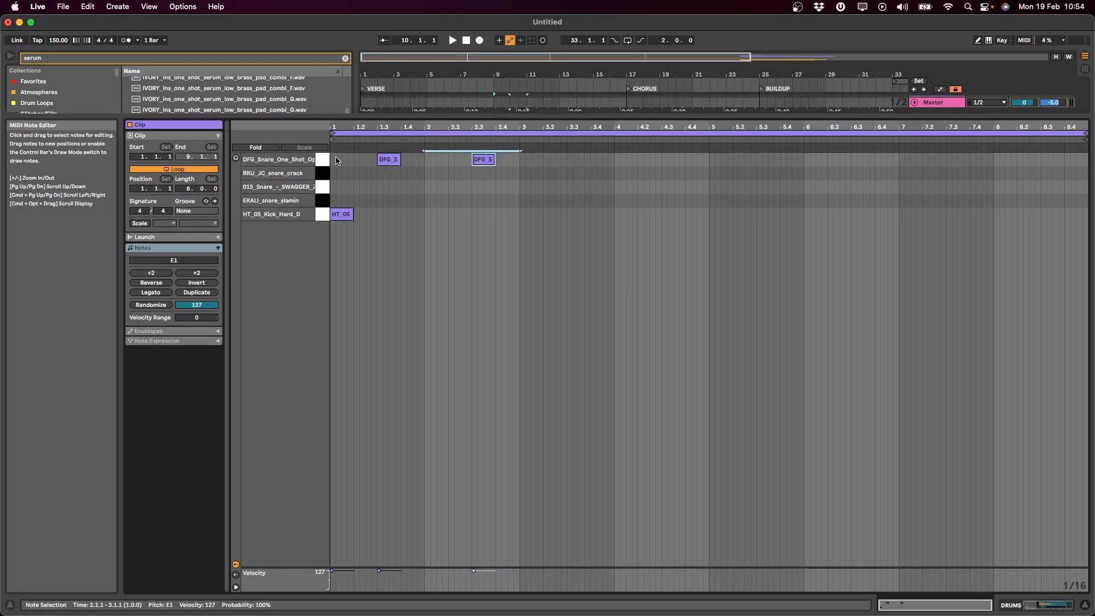
{"action": "key", "text": "super+d"}
{"action": "key", "text": "space"}
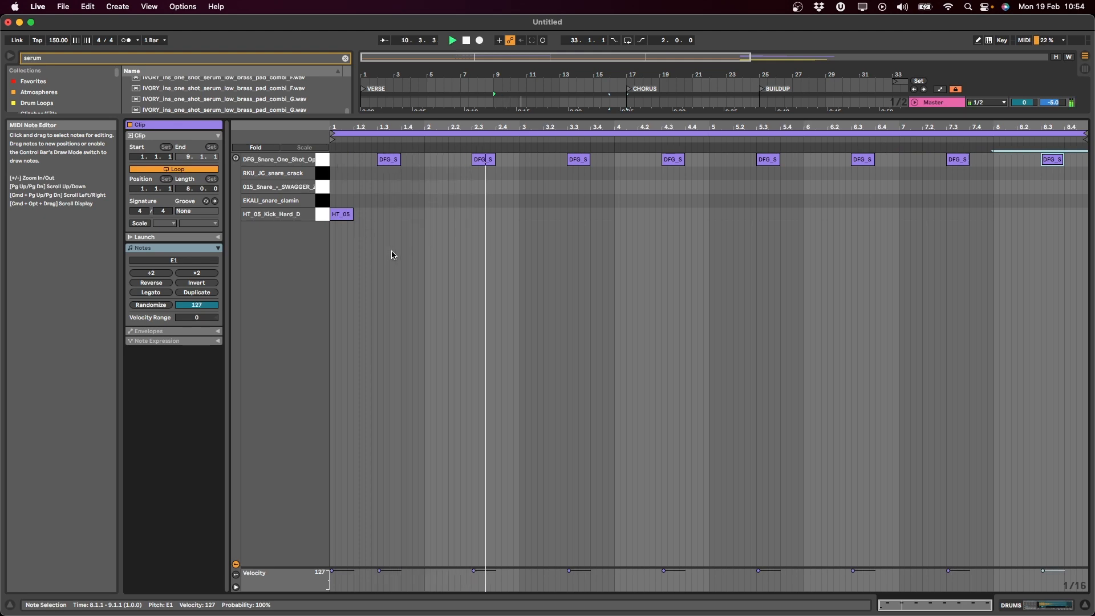
Add one-beat kick notes at 1.4.3 and 2.2.1 to form a two-bar kick pattern.
{"action": "left_click", "coordinate": [341, 214]}
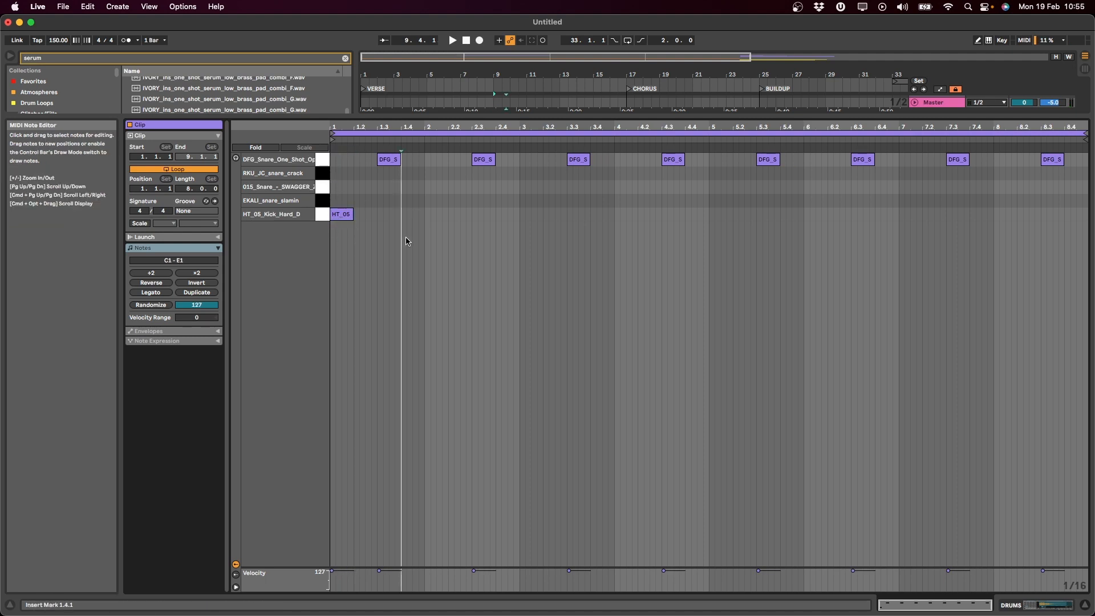
{"action": "left_click", "coordinate": [445, 221]}
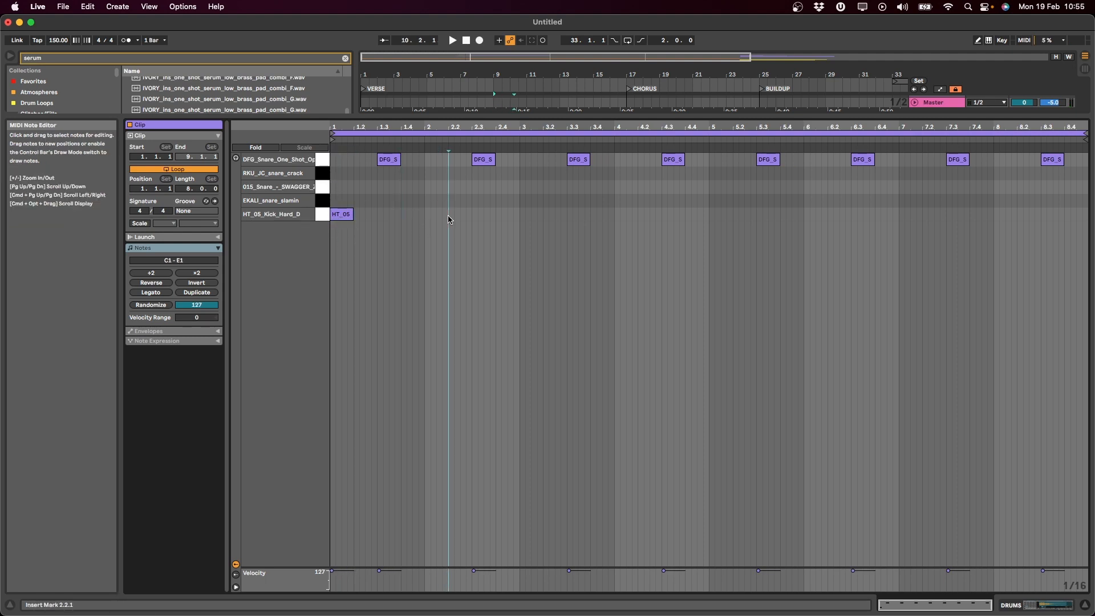
{"action": "double_click", "coordinate": [449, 215]}
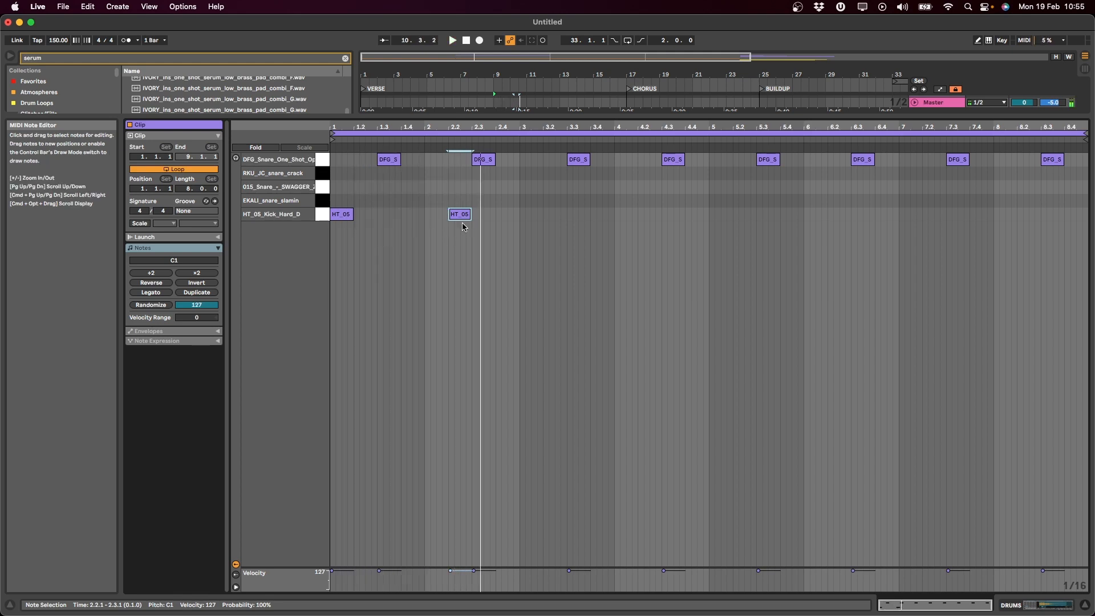
{"action": "left_click_drag", "start_coordinate": [461, 219], "coordinate": [428, 219]}
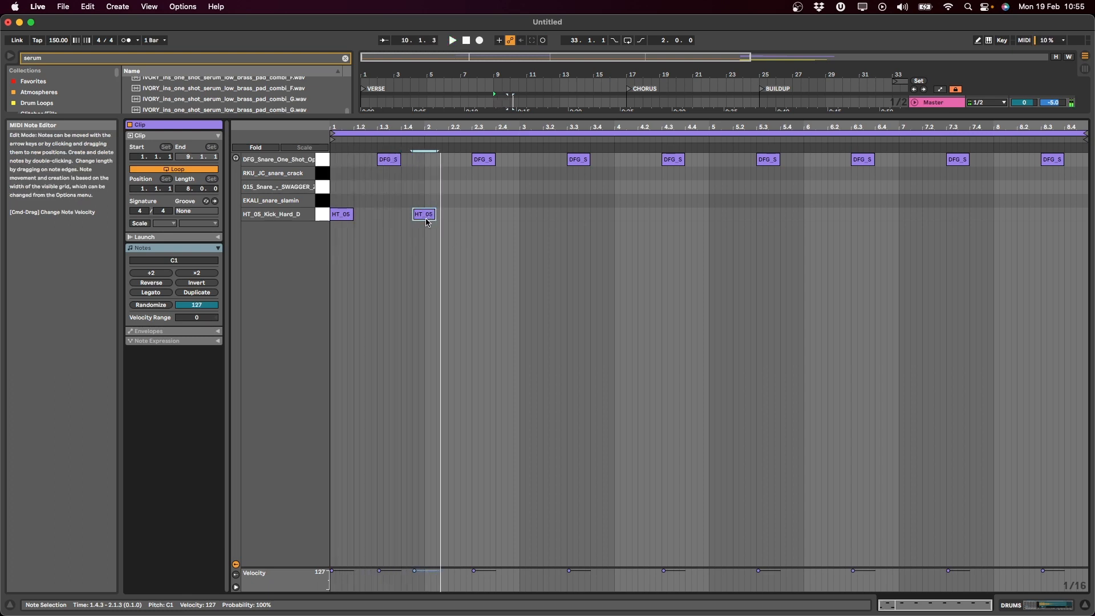
{"action": "left_click_drag", "start_coordinate": [429, 220], "coordinate": [461, 222]}
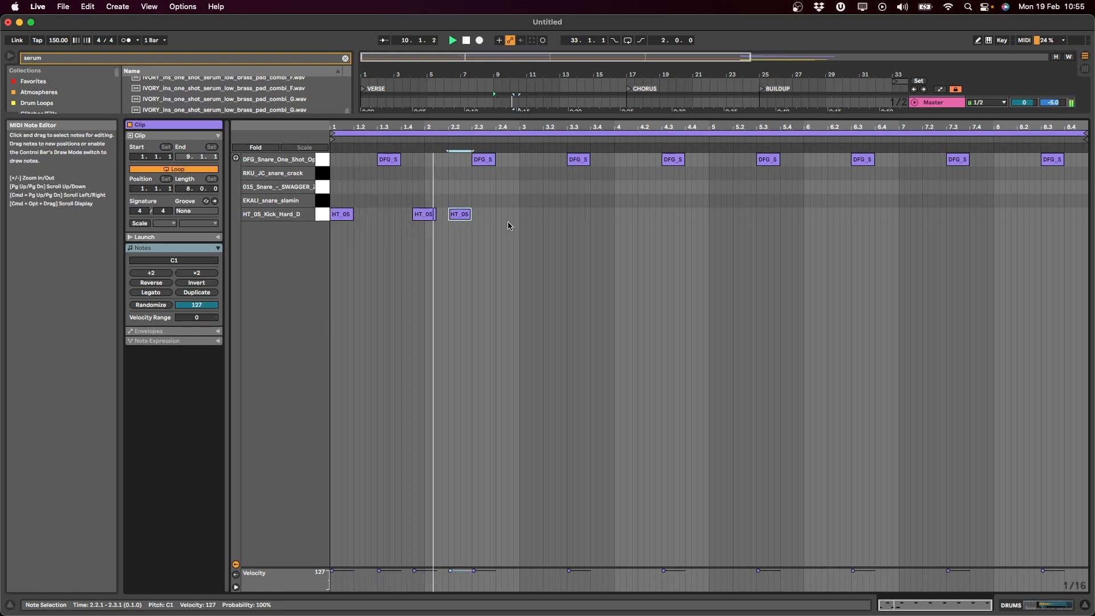
Duplicate the two-bar kick and snare pattern over bars 3 and 4, and add a short kick at 4.4.3.
{"action": "left_click_drag", "start_coordinate": [517, 225], "coordinate": [331, 152]}
{"action": "key", "text": "super+d"}
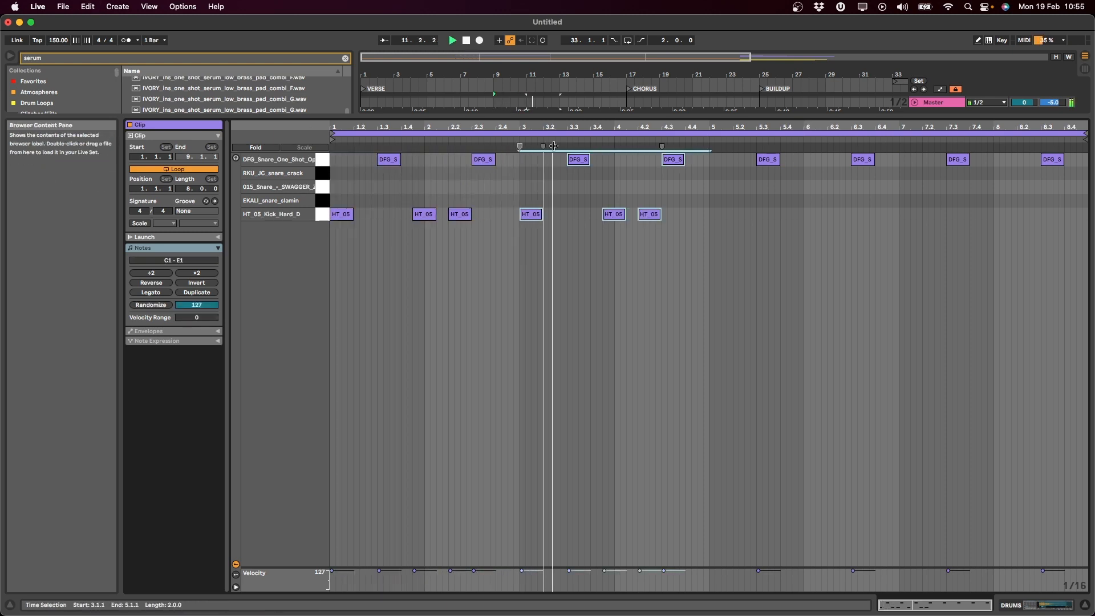
{"action": "left_click", "coordinate": [697, 234]}
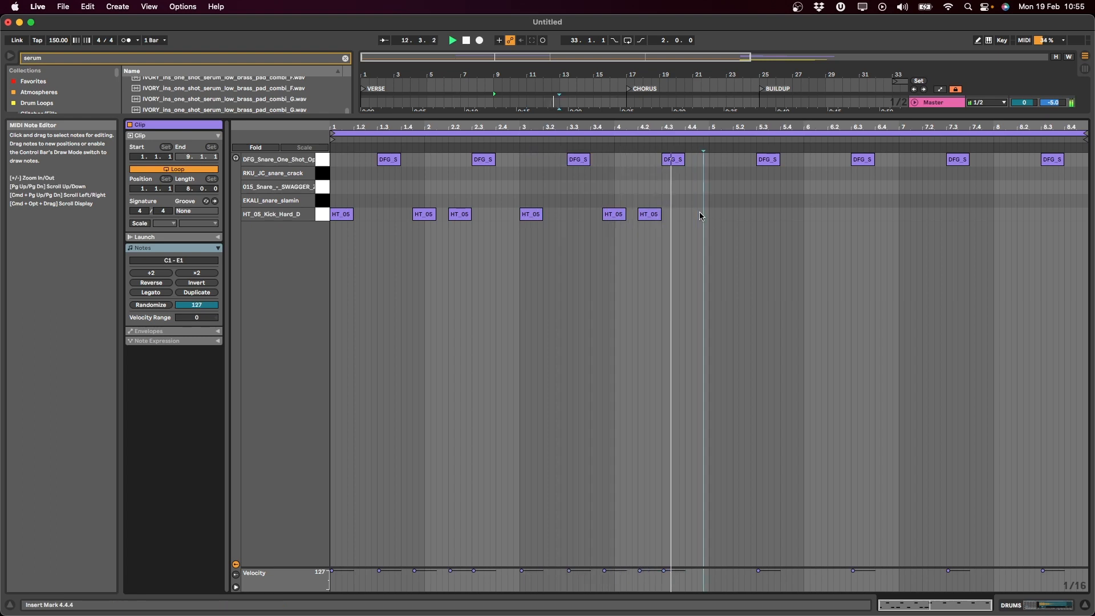
{"action": "double_click", "coordinate": [703, 214]}
{"action": "key", "text": "space"}
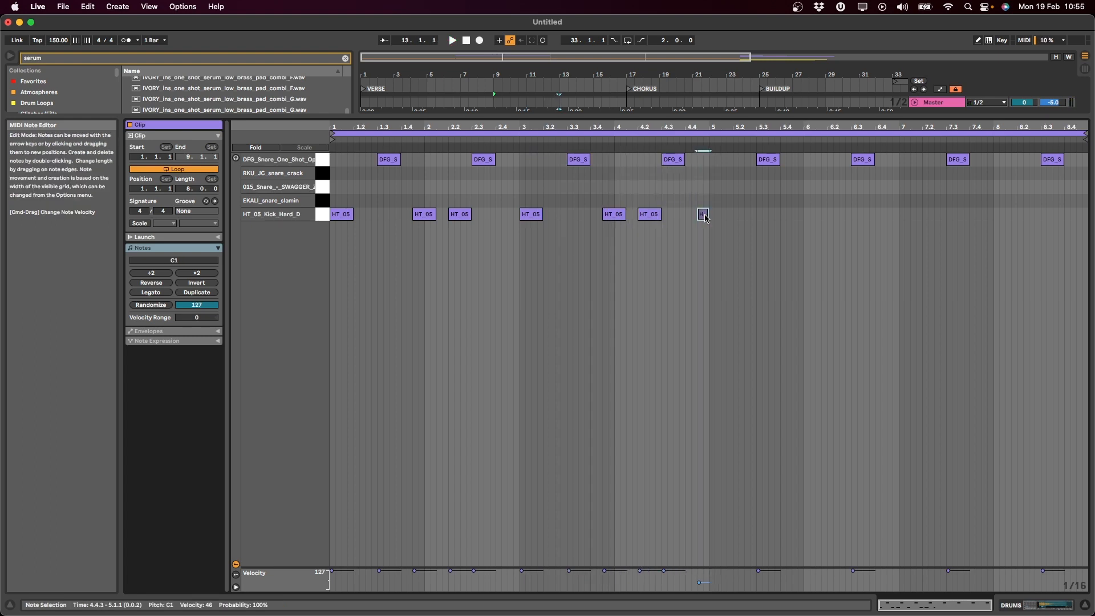
Duplicate the four-bar kick pattern over bars 5 to 8 and set the short kicks at 4.4.3 and 8.4.3 to velocity 97.
{"action": "left_click_drag", "start_coordinate": [710, 233], "coordinate": [303, 210]}
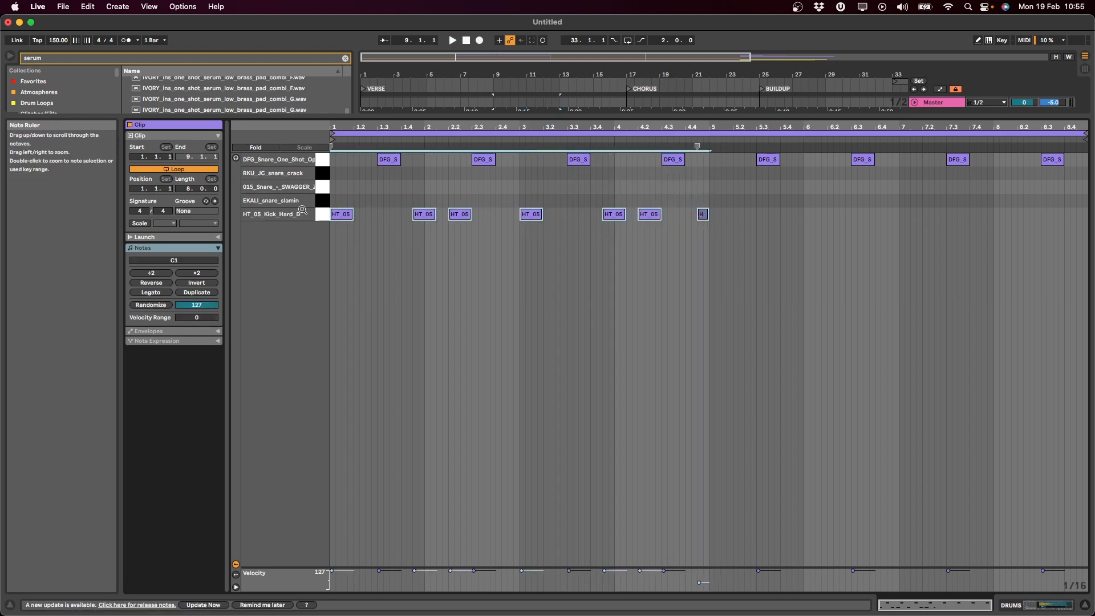
{"action": "key", "text": "super+d"}
{"action": "left_click_drag", "start_coordinate": [700, 582], "coordinate": [699, 569]}
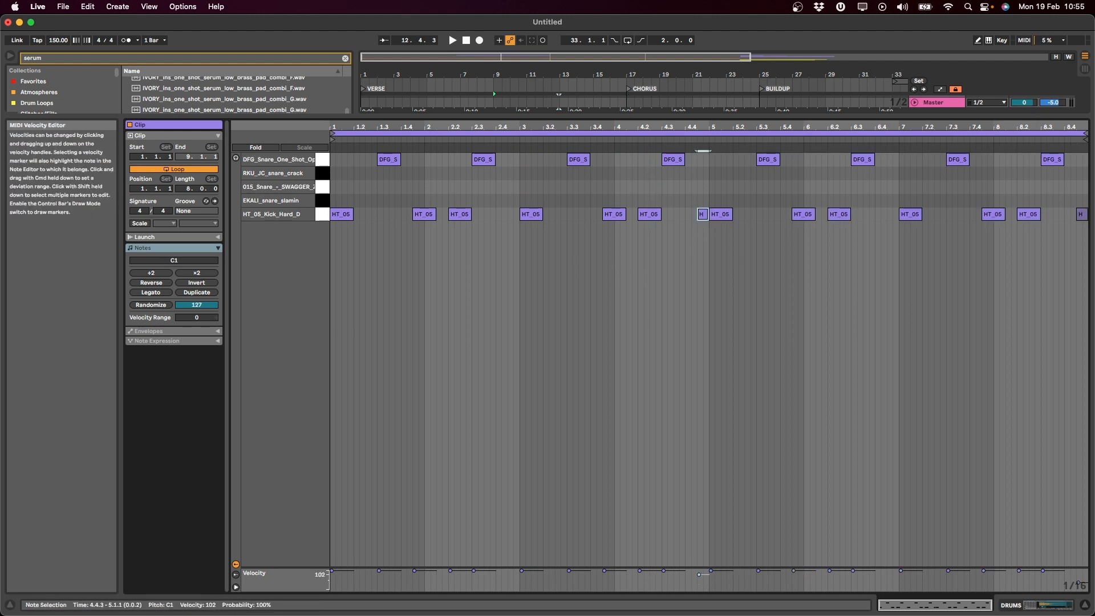
{"action": "left_click", "coordinate": [684, 333]}
{"action": "key", "text": "space"}
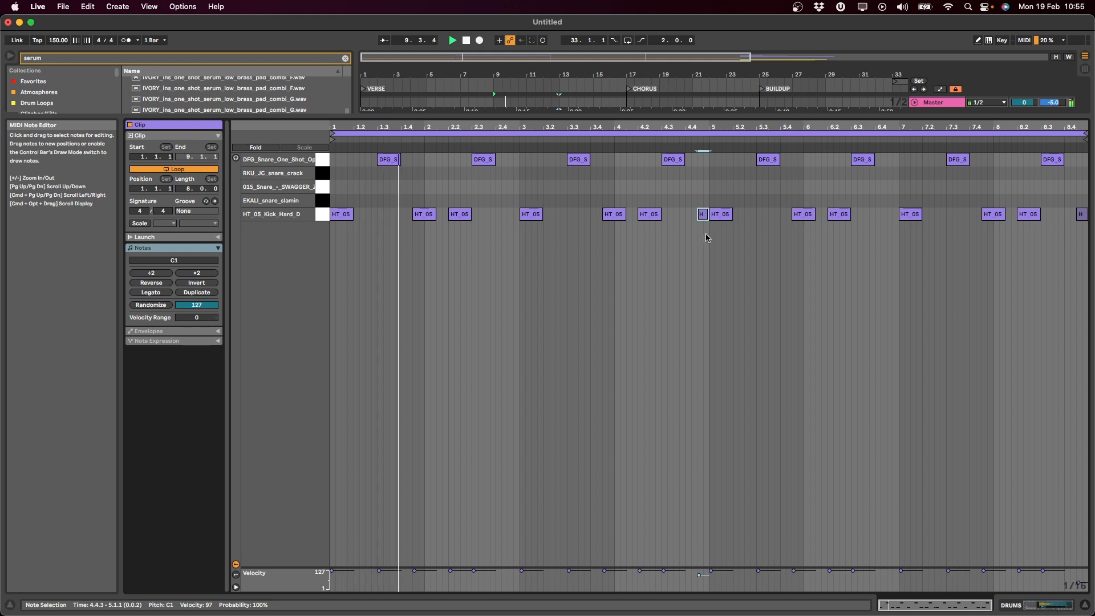
{"action": "left_click", "coordinate": [1083, 215]}
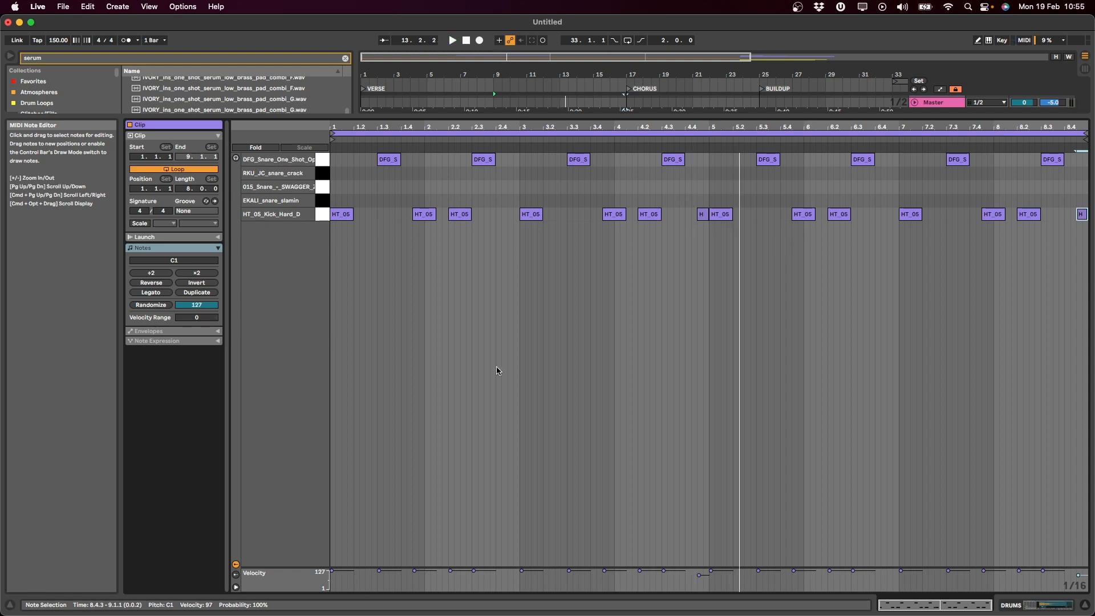
Find the Reverb effect and load it onto the DFG_Snare pad in the DRUMS track's Drum Rack.
{"action": "key", "text": "shift+Tab"}
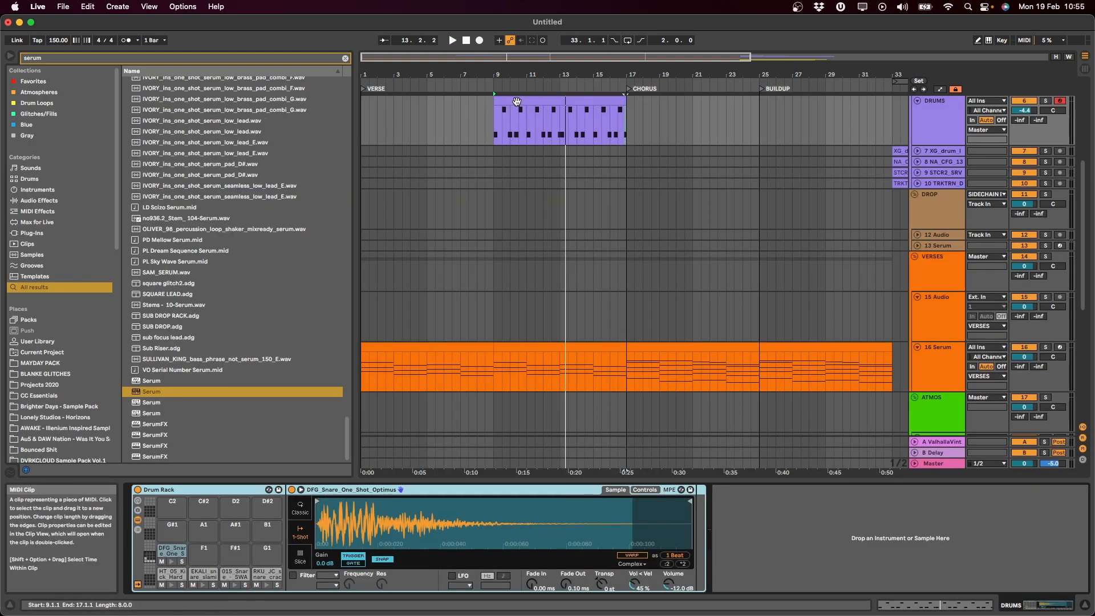
{"action": "left_click", "coordinate": [516, 101]}
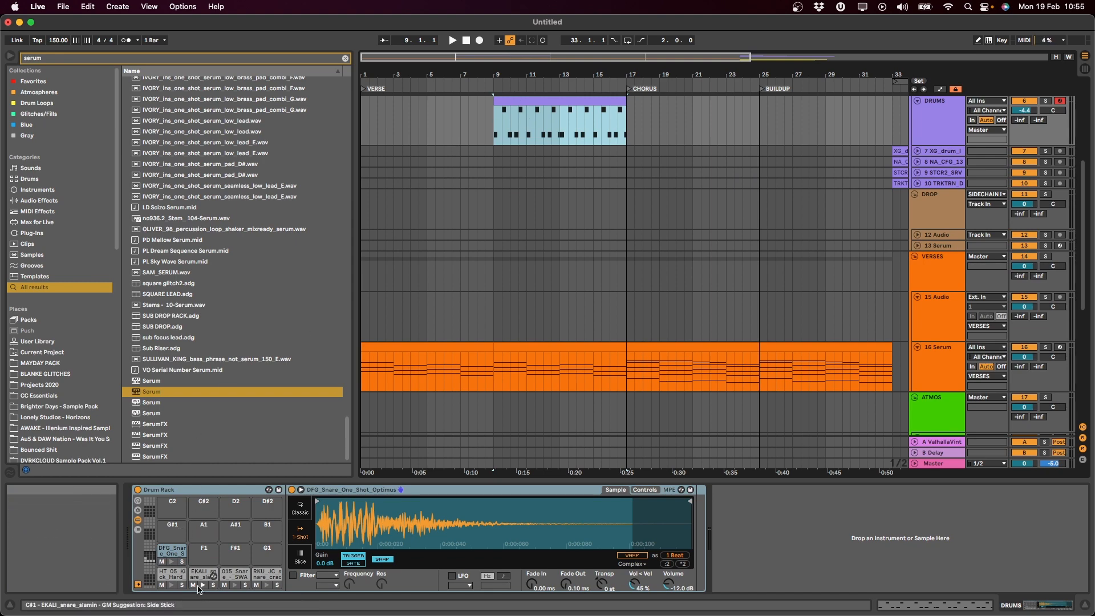
{"action": "left_click", "coordinate": [172, 562]}
{"action": "key", "text": "super+f"}
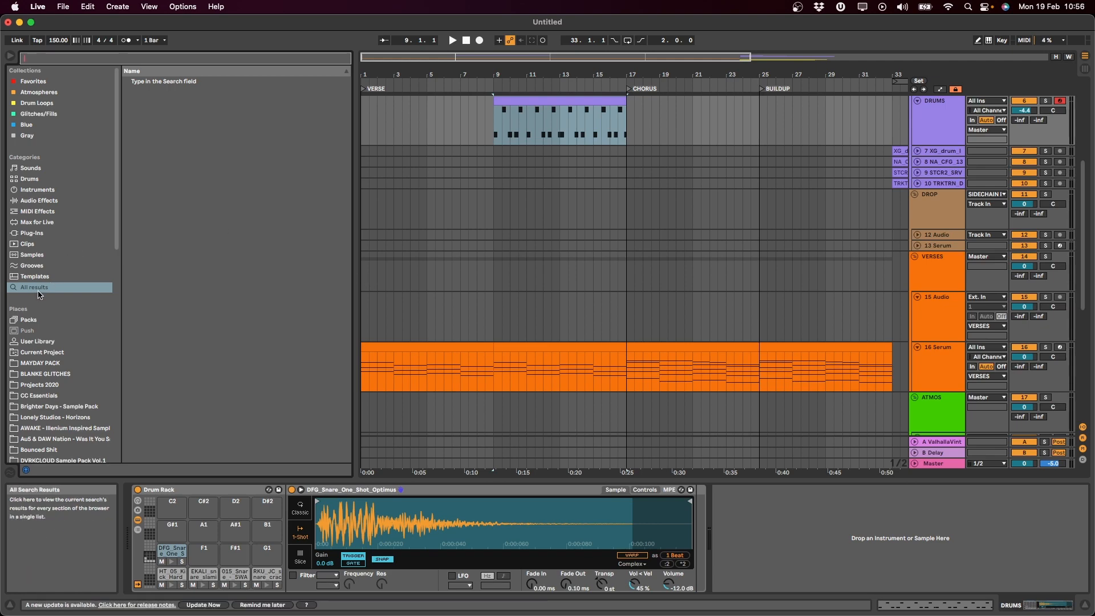
{"action": "type", "text": "REVERB"}
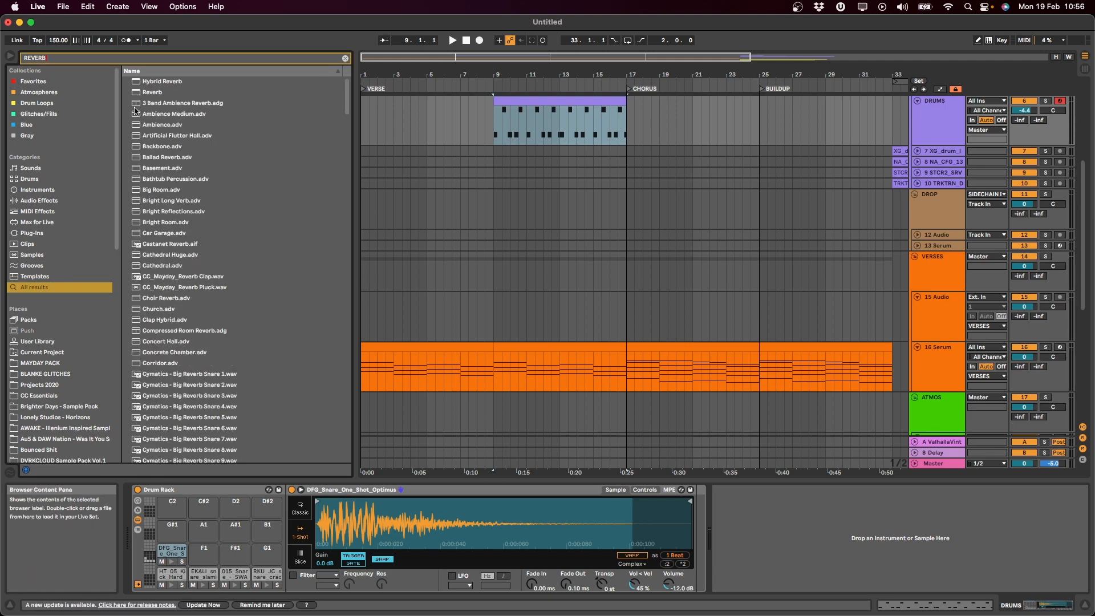
{"action": "left_click_drag", "start_coordinate": [147, 94], "coordinate": [166, 549]}
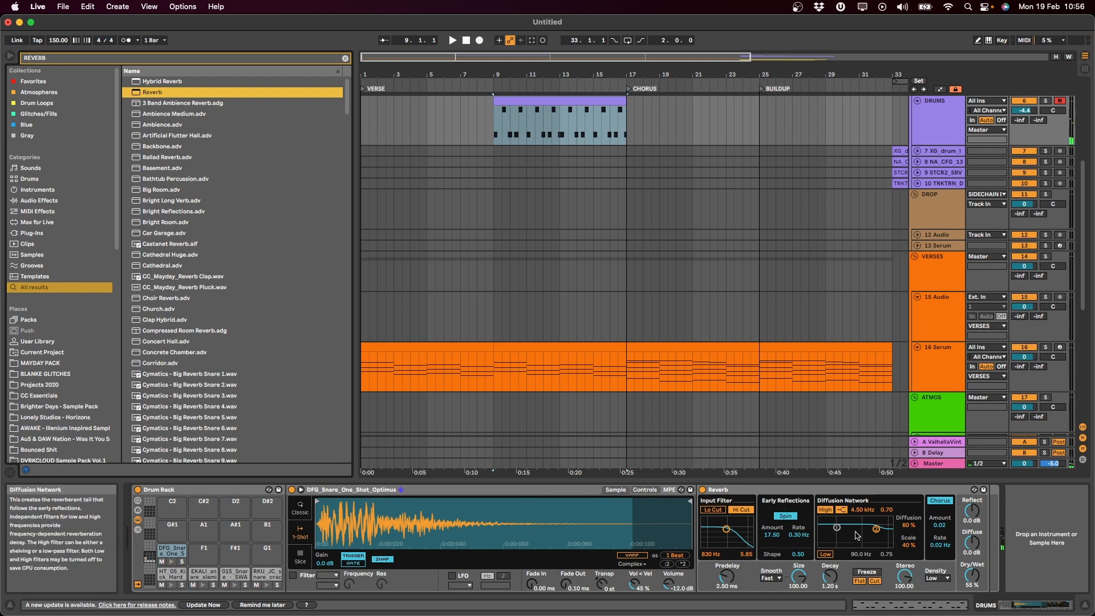
Set the snare's Reverb to 49% dry/wet and 2.76 s decay with Hi Cut off, and play the drum clip.
{"action": "mouse_move", "coordinate": [971, 575]}
{"action": "left_mouse_down"}
{"action": "mouse_move", "coordinate": [964, 583]}
{"action": "mouse_move", "coordinate": [974, 573]}
{"action": "left_mouse_up"}
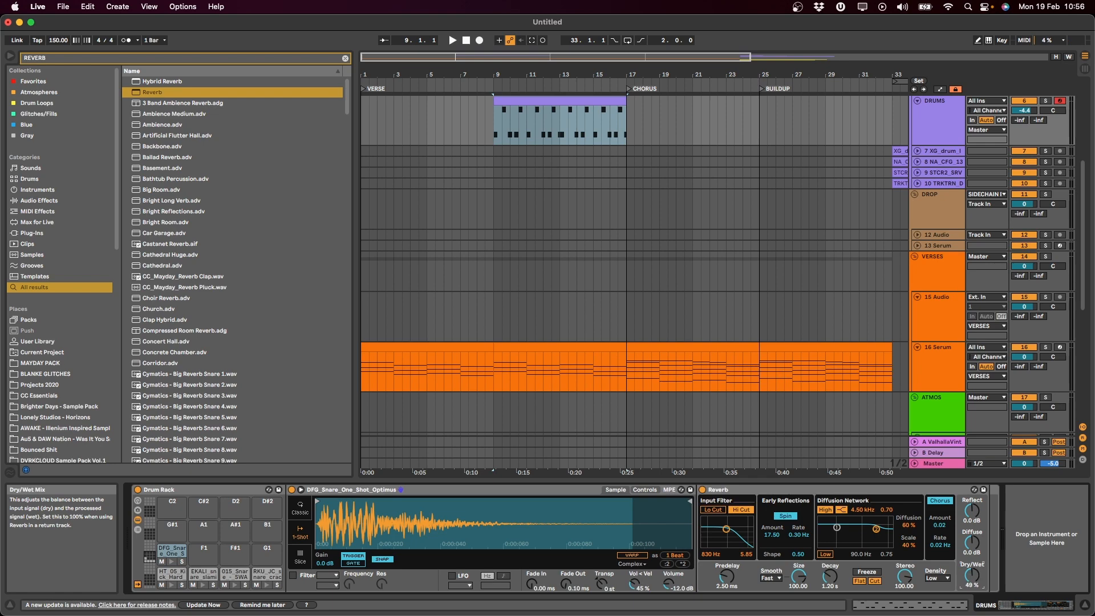
{"action": "left_click", "coordinate": [742, 510]}
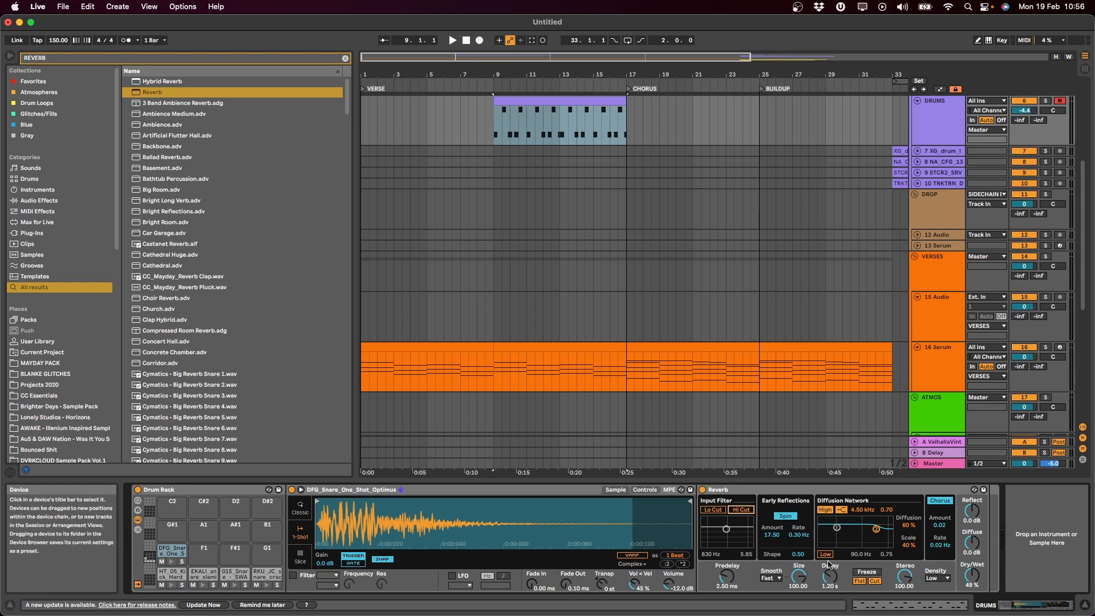
{"action": "left_click_drag", "start_coordinate": [831, 578], "coordinate": [830, 568]}
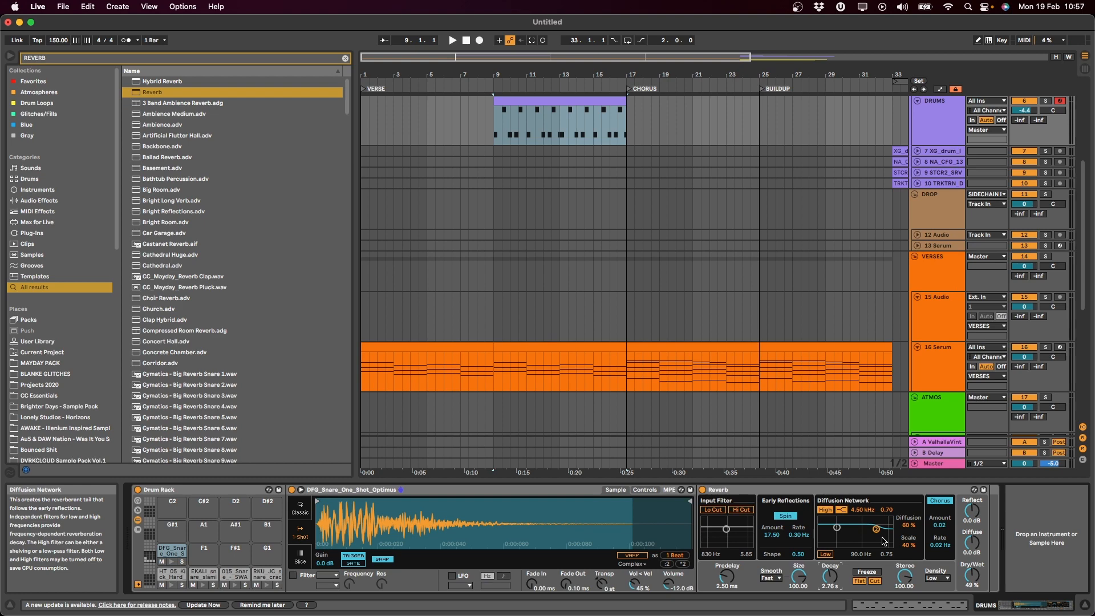
{"action": "left_click", "coordinate": [551, 106]}
{"action": "key", "text": "space"}
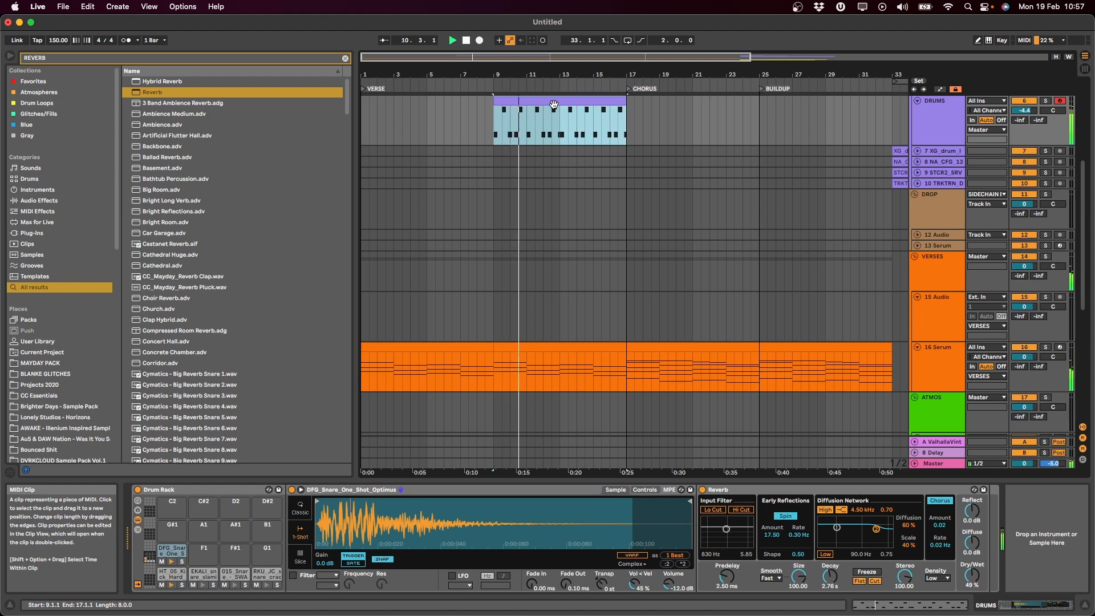
{"action": "key", "text": "space"}
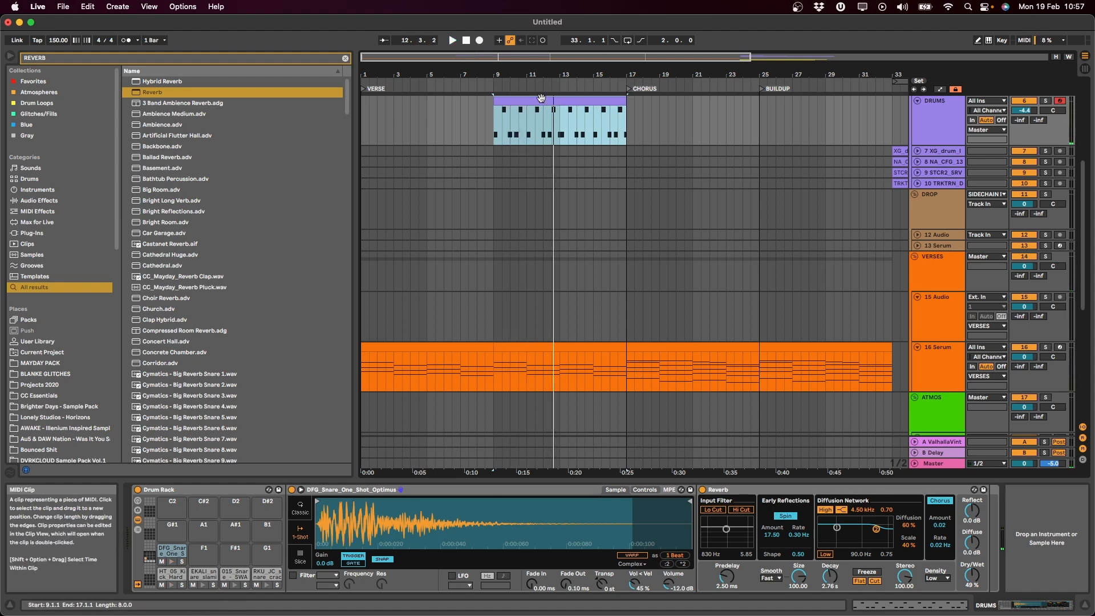
Add an Auto Filter after the Drum Rack on the DRUMS track and lower its cutoff to 986 Hz.
{"action": "key", "text": "super+f"}
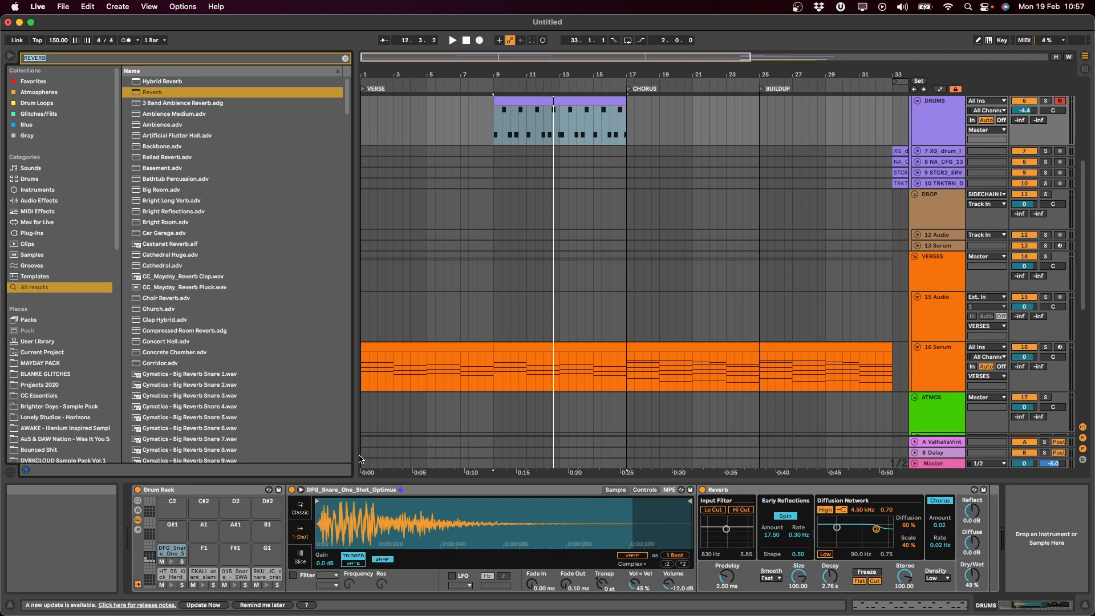
{"action": "type", "text": "FILT"}
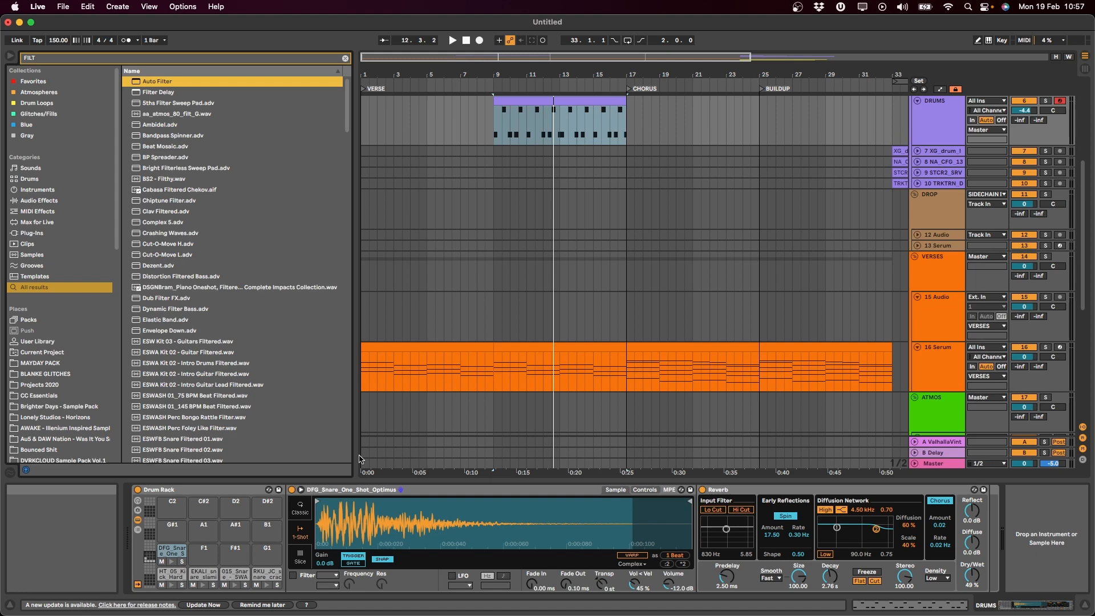
{"action": "left_click_drag", "start_coordinate": [838, 481], "coordinate": [1031, 529]}
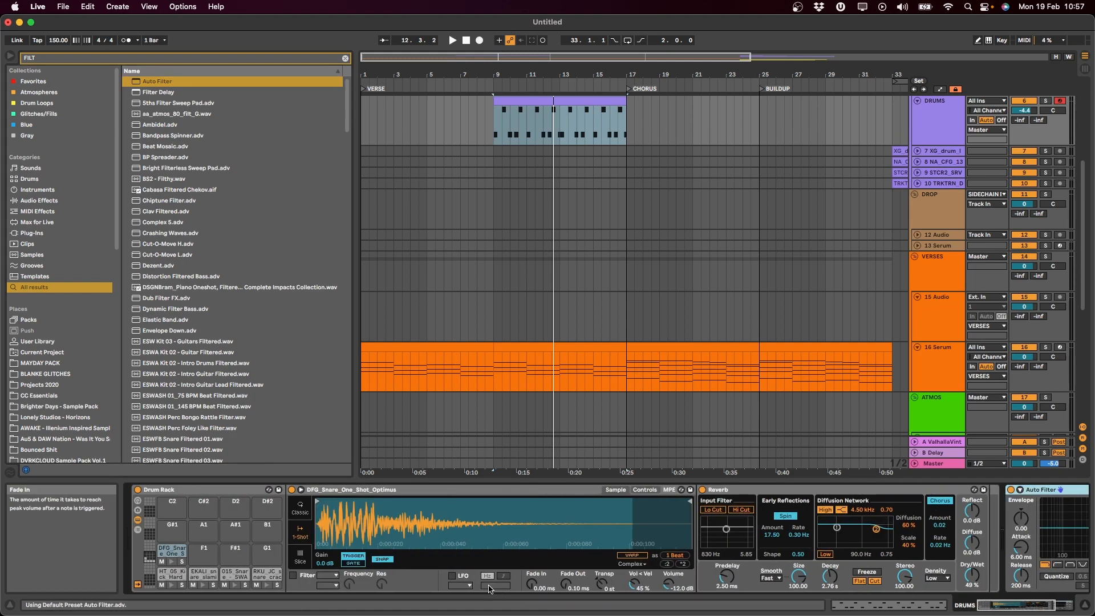
{"action": "scroll", "coordinate": [742, 536], "scroll_direction": "right", "scroll_amount": 5}
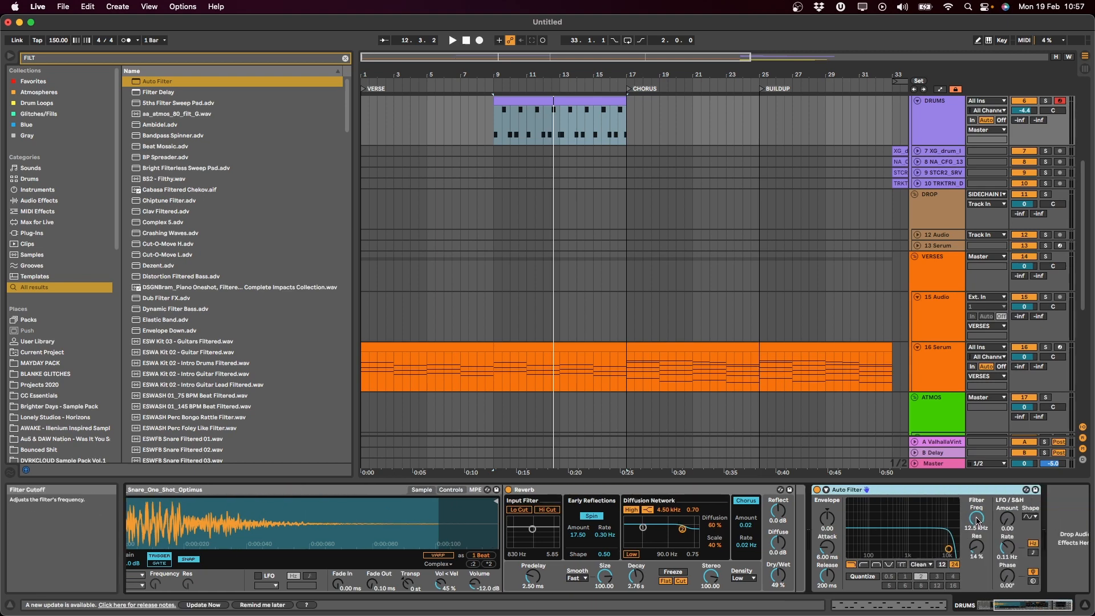
{"action": "left_click", "coordinate": [977, 521]}
{"action": "mouse_move", "coordinate": [977, 520]}
{"action": "left_mouse_down"}
{"action": "mouse_move", "coordinate": [977, 533]}
{"action": "mouse_move", "coordinate": [977, 514]}
{"action": "left_mouse_up"}
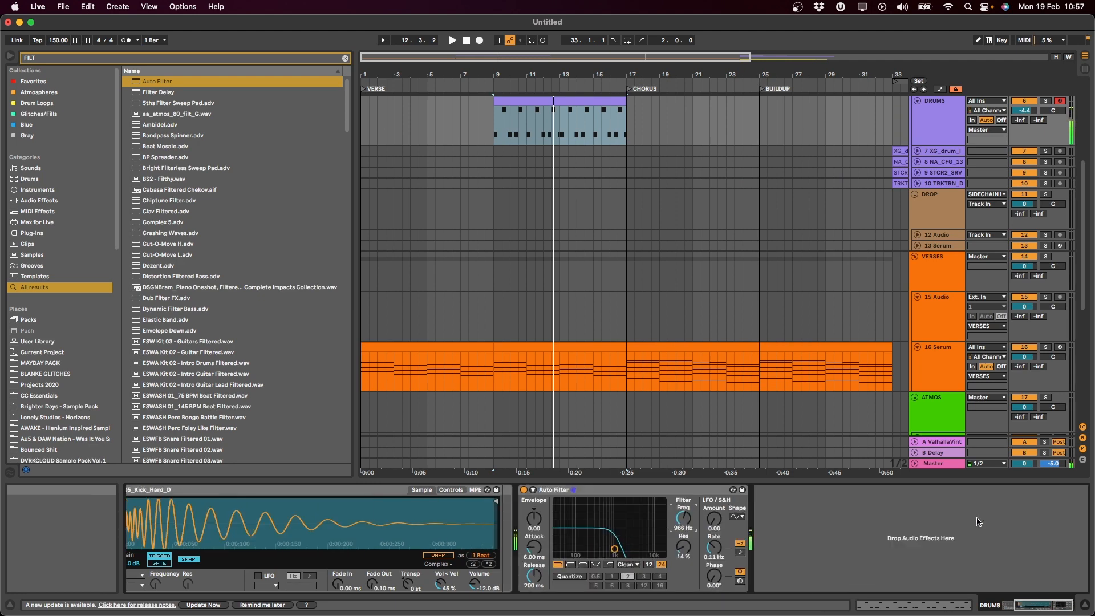
Audition the drums with the Auto Filter cutoff lowered to 757 Hz, and delete the Auto Filter.
{"action": "key", "text": "space"}
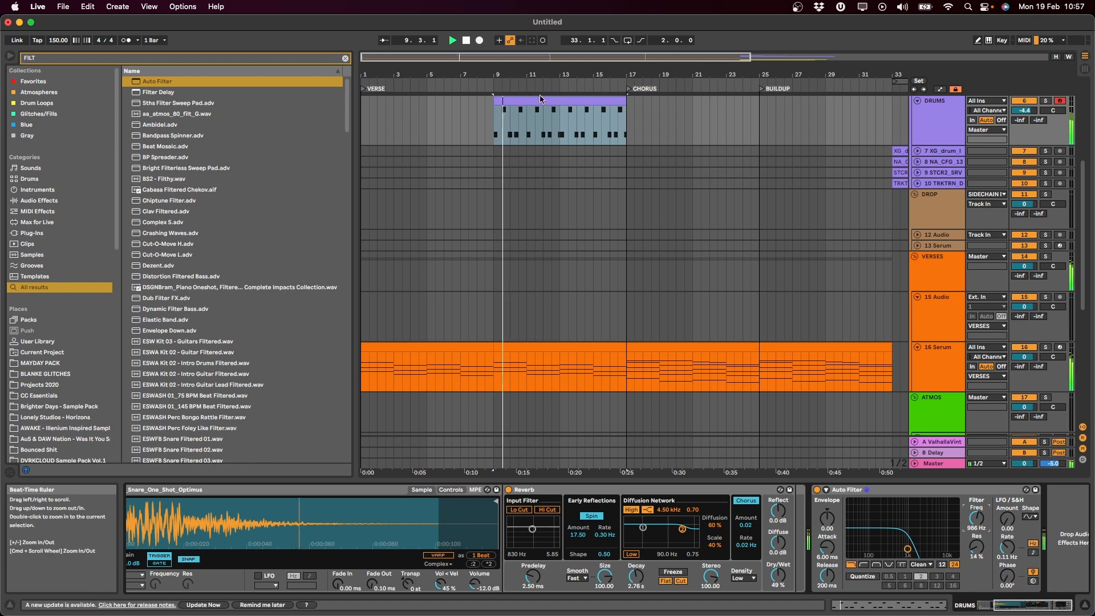
{"action": "left_click_drag", "start_coordinate": [965, 529], "coordinate": [965, 535]}
{"action": "left_click", "coordinate": [917, 494]}
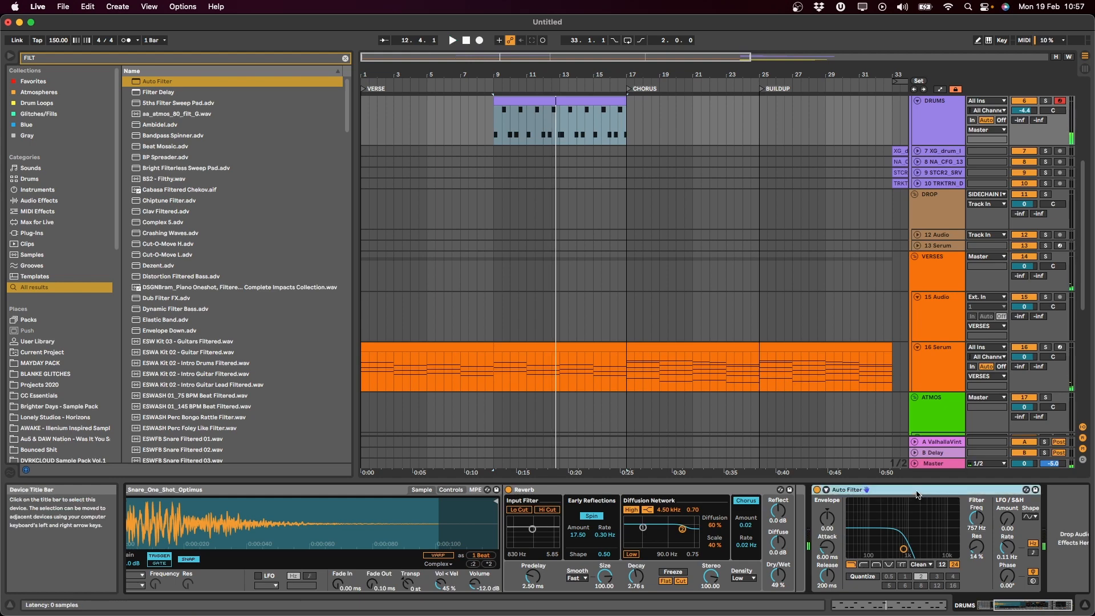
{"action": "key", "text": "Delete"}
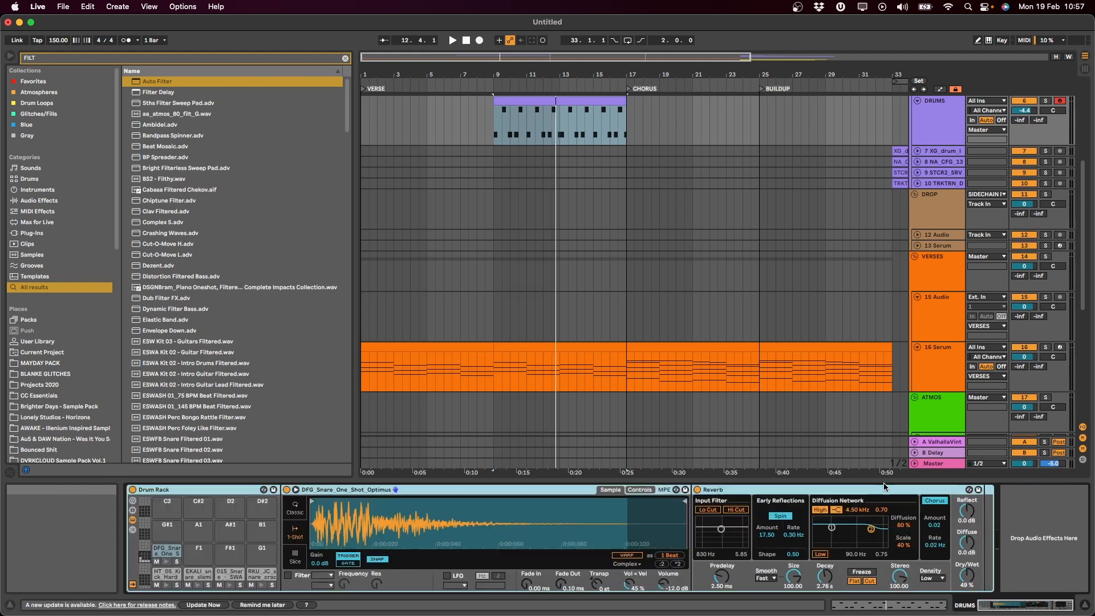
Enable the sample filters of the kick at 732 Hz and the snare at 2.08 kHz, and play the drum clip.
{"action": "left_click", "coordinate": [166, 586]}
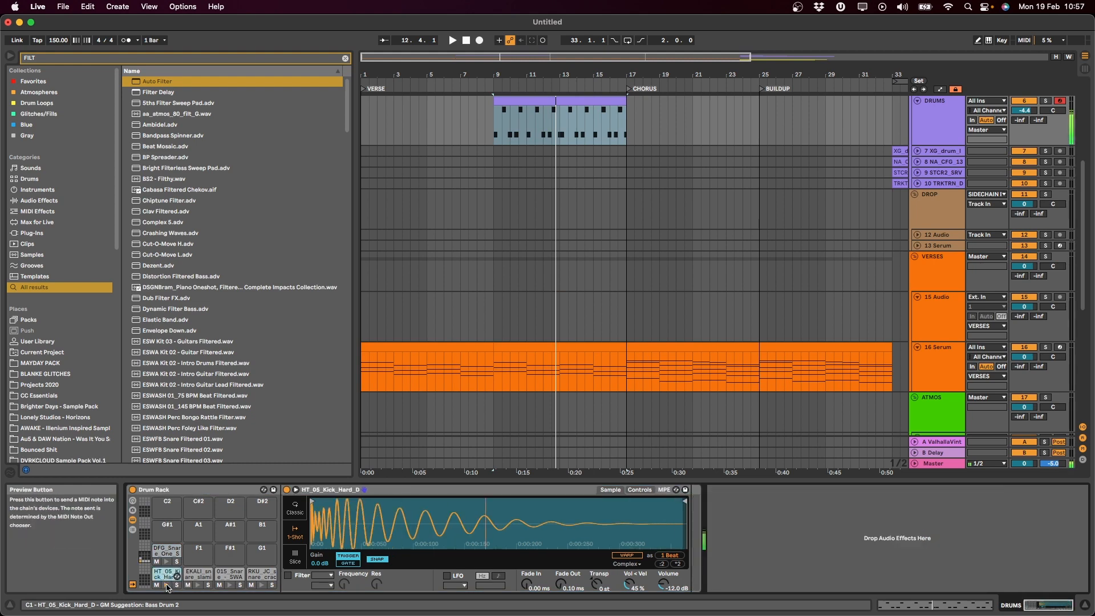
{"action": "left_click", "coordinate": [289, 575]}
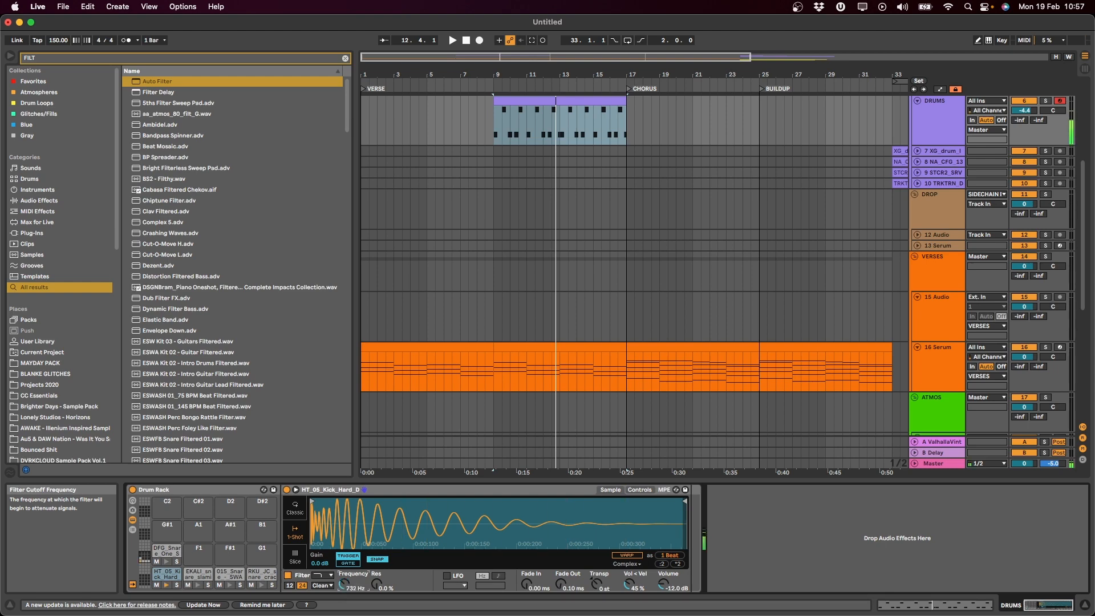
{"action": "left_click", "coordinate": [166, 551]}
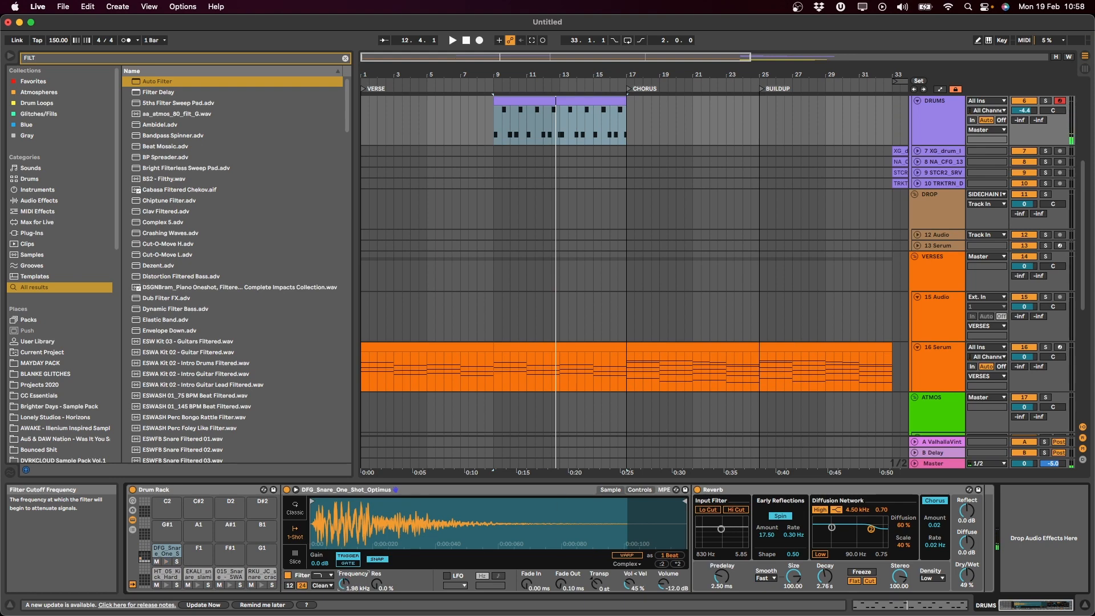
{"action": "key", "text": "space"}
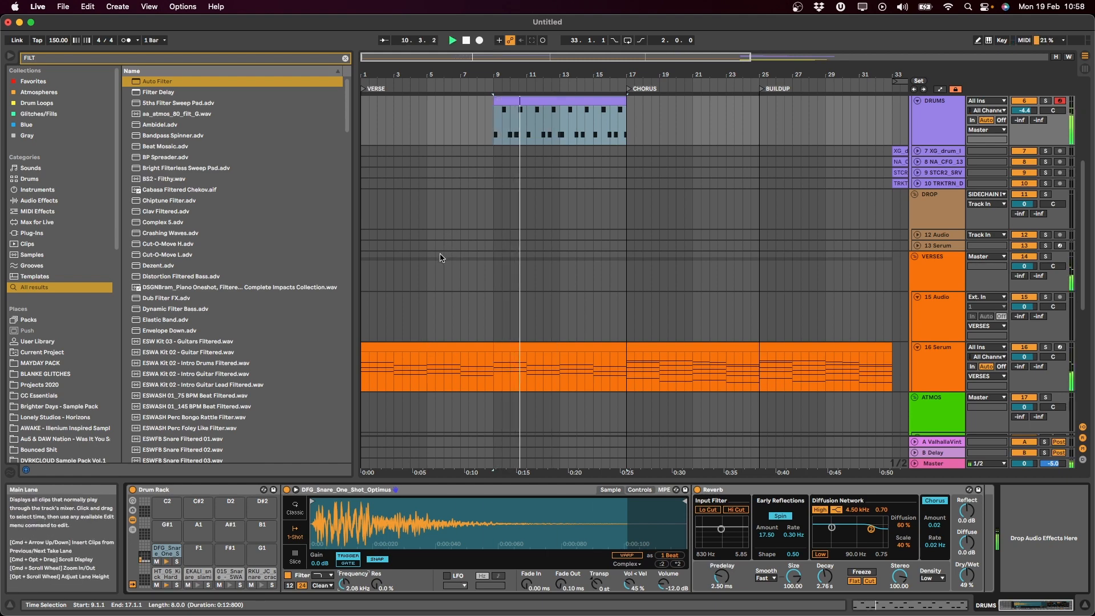
{"action": "left_click", "coordinate": [517, 101]}
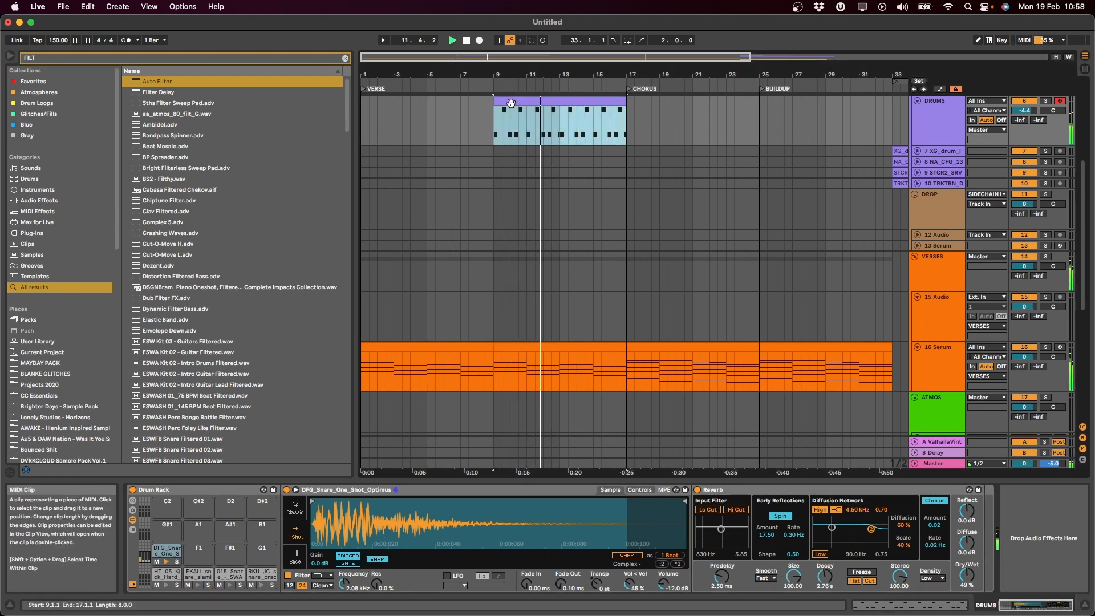
Set the kick sample's volume to -9.56 dB and check it in playback.
{"action": "left_click", "coordinate": [165, 574]}
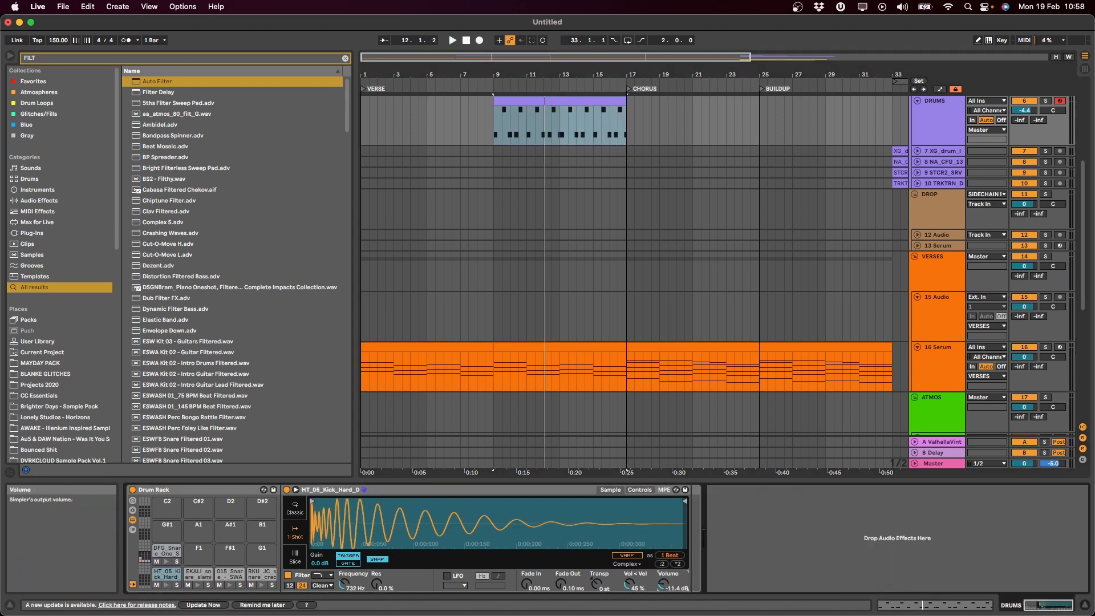
{"action": "left_click_drag", "start_coordinate": [668, 583], "coordinate": [667, 585]}
{"action": "key", "text": "space"}
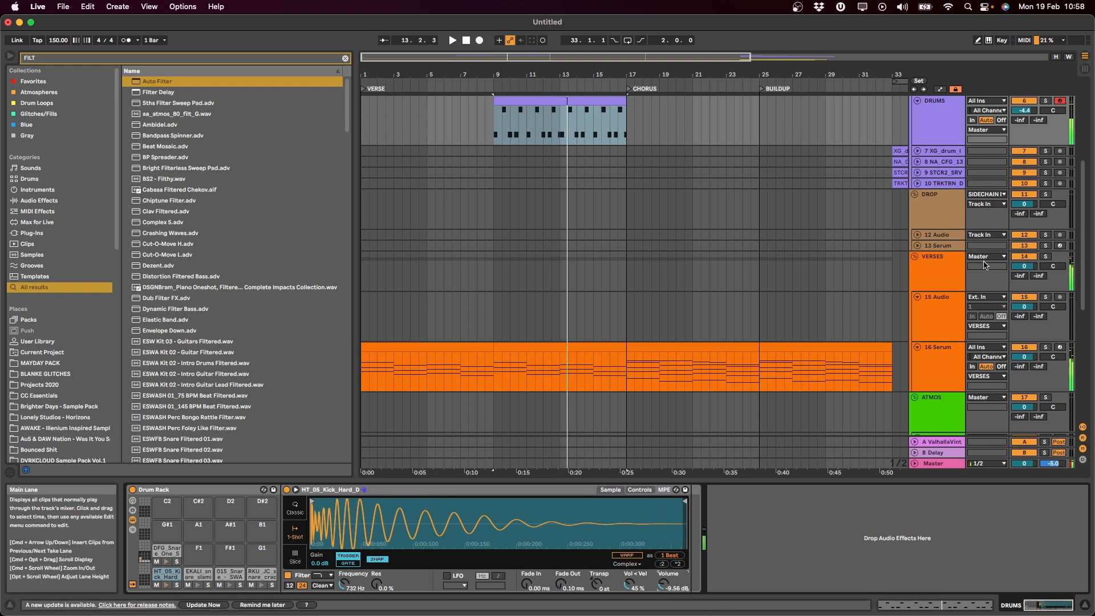
Collapse all track groups and reopen only the DRUMS group with its drum rack track.
{"action": "scroll", "coordinate": [936, 187], "scroll_direction": "up", "scroll_amount": 5}
{"action": "left_click", "coordinate": [916, 225], "text": "alt"}
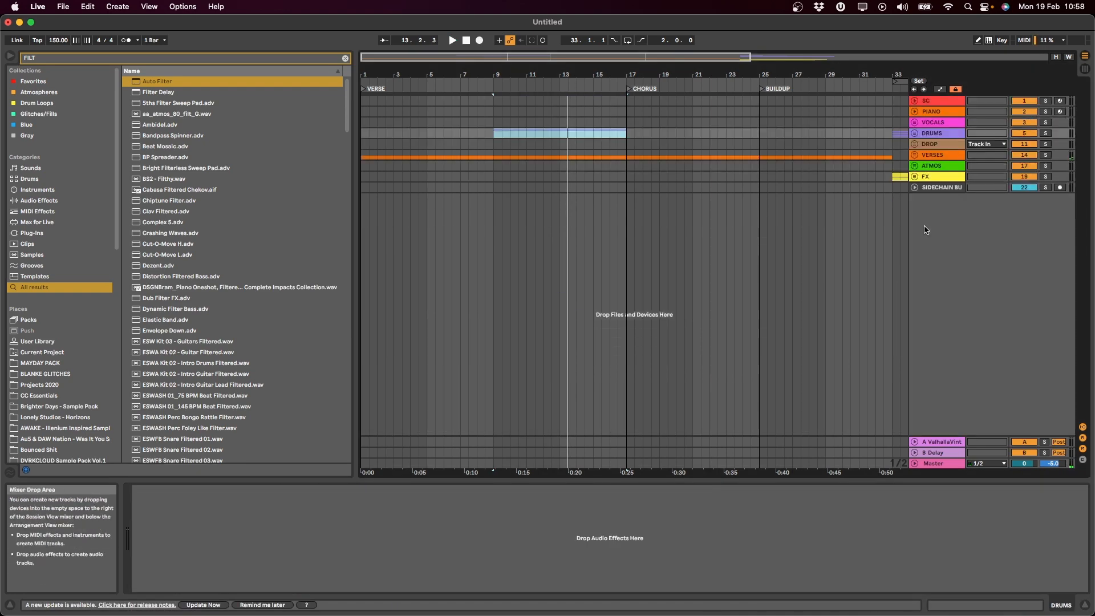
{"action": "left_click", "coordinate": [941, 113], "text": "shift"}
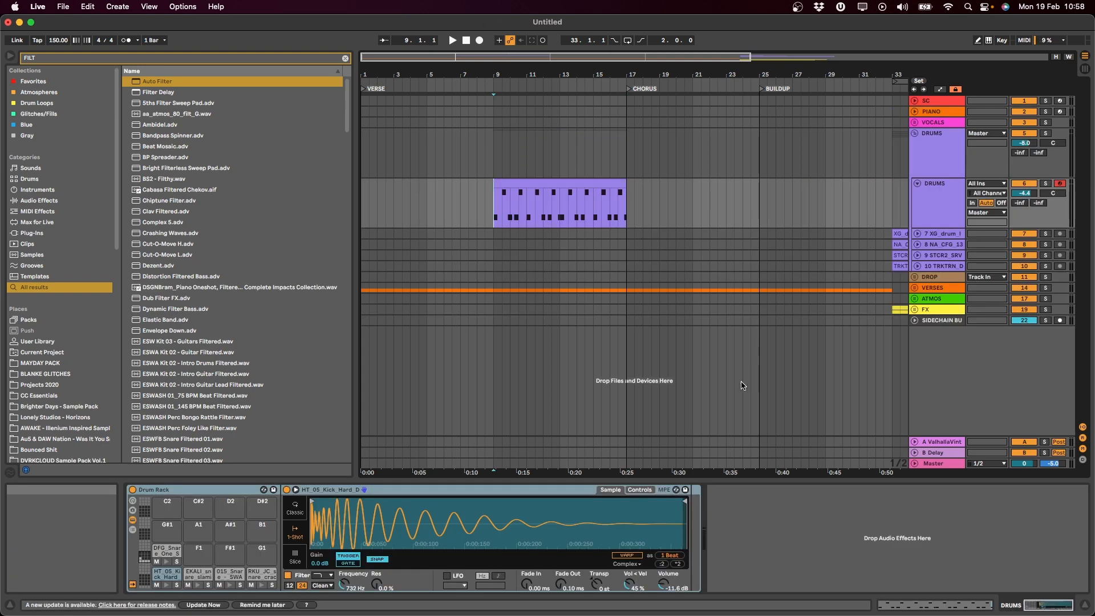
Add EQ Eight to the DRUMS track, cut its band 2 low shelf to -6.07 dB at 104 Hz, and audition the drums.
{"action": "key", "text": "super+f"}
{"action": "type", "text": "EQ"}
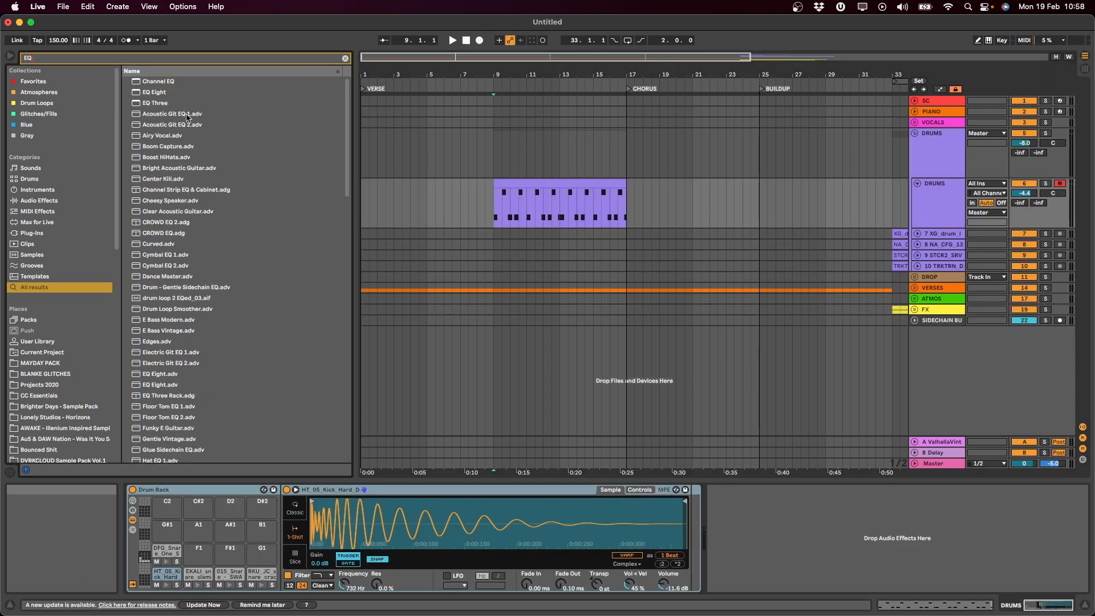
{"action": "double_click", "coordinate": [149, 92]}
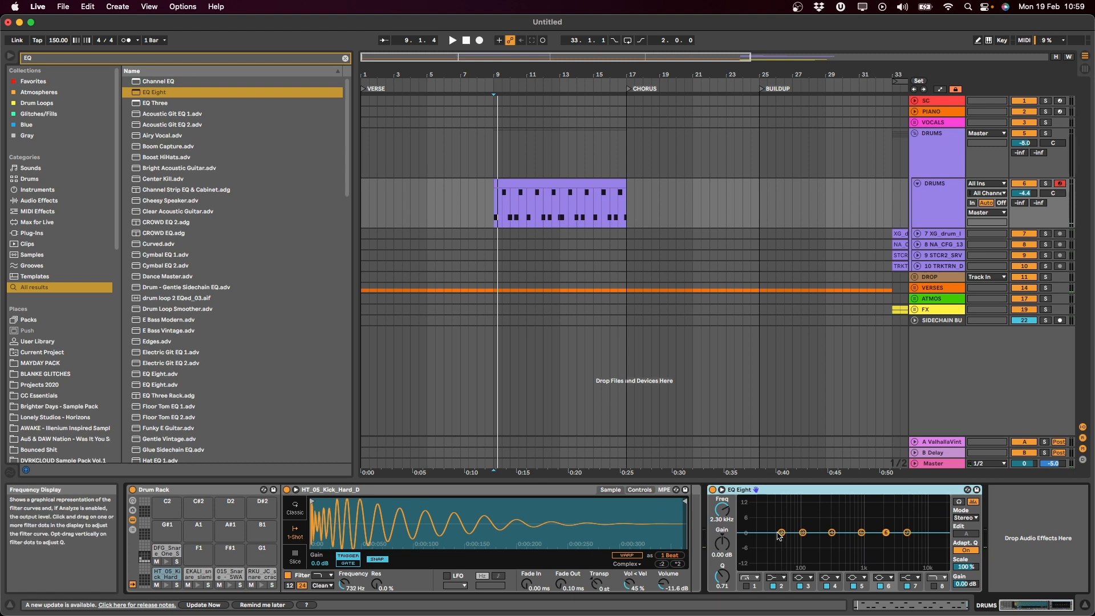
{"action": "left_click_drag", "start_coordinate": [781, 533], "coordinate": [801, 545]}
{"action": "key", "text": "space"}
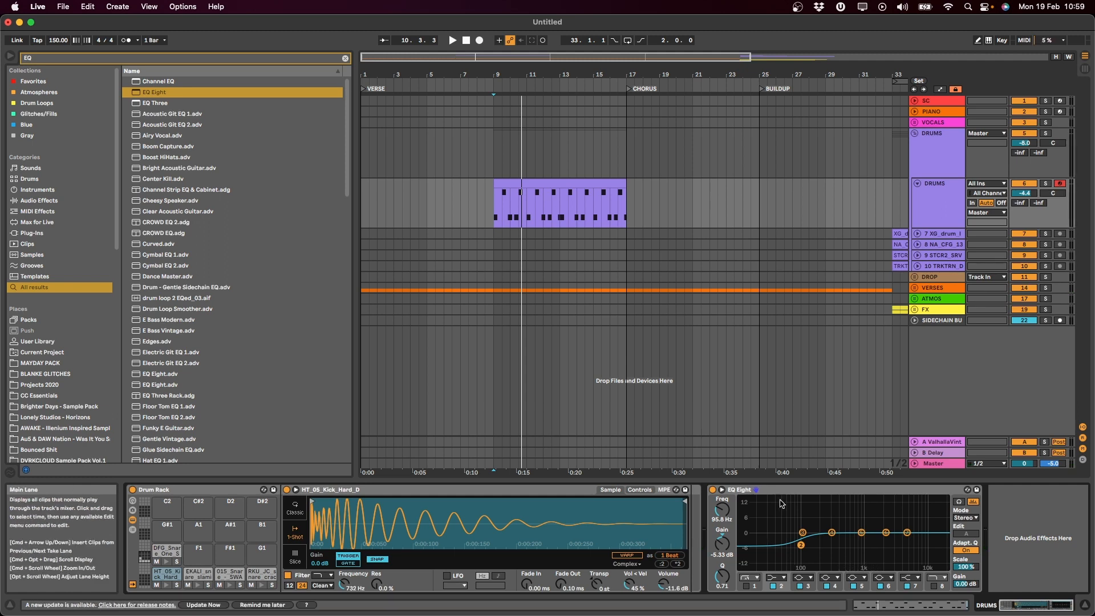
{"action": "left_click_drag", "start_coordinate": [805, 523], "coordinate": [805, 548]}
{"action": "key", "text": "space"}
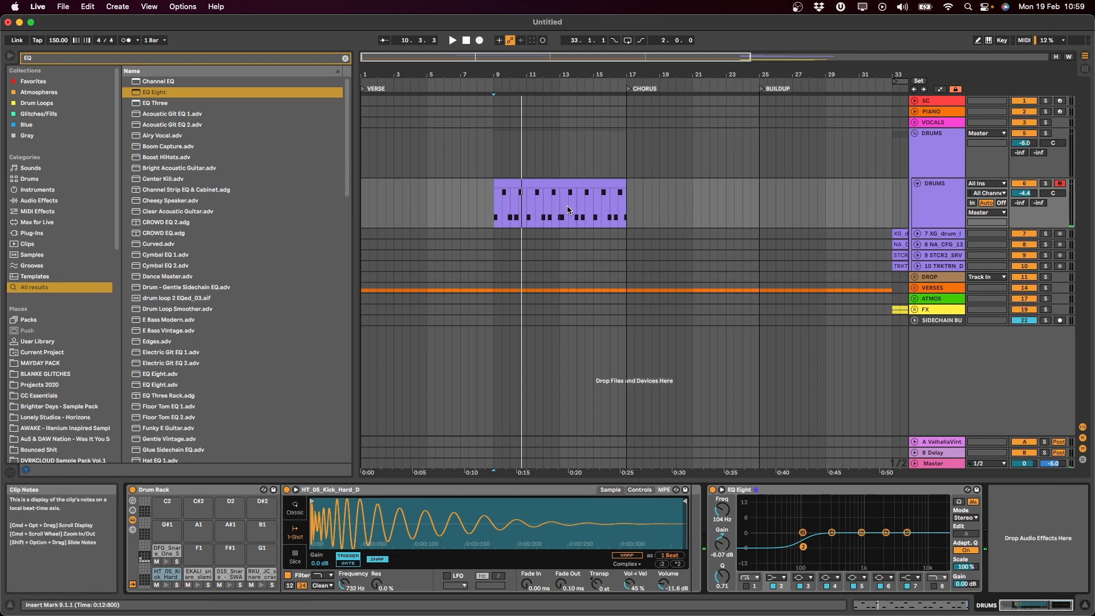
Show the automation lanes and choose EQ Eight's Device On as the automated parameter for the DRUMS rack track.
{"action": "left_click_drag", "start_coordinate": [567, 206], "coordinate": [625, 227]}
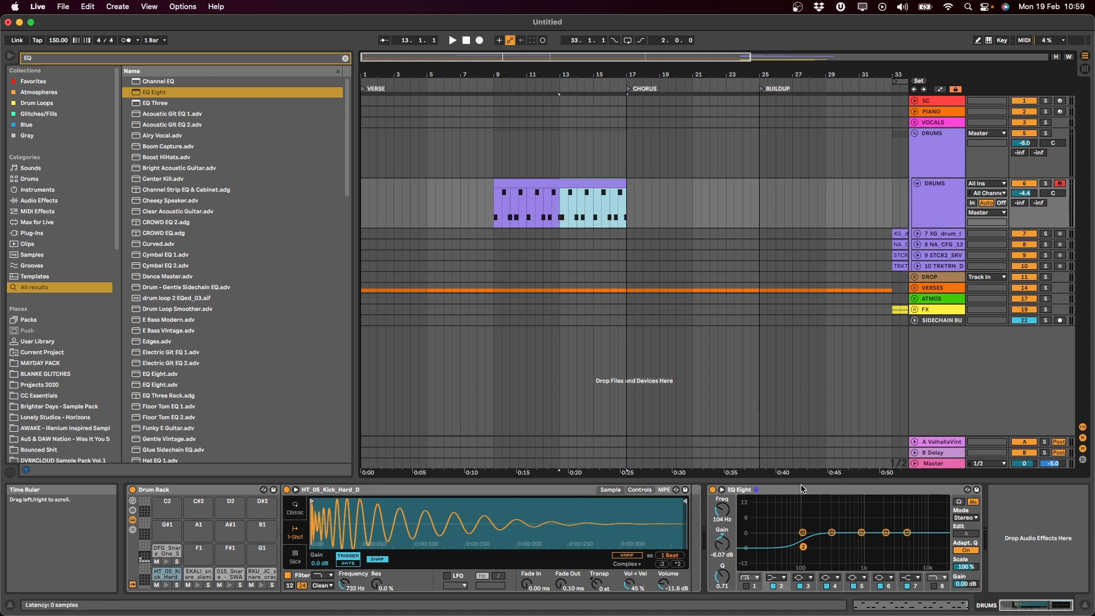
{"action": "left_click", "coordinate": [713, 490]}
{"action": "left_click", "coordinate": [713, 490]}
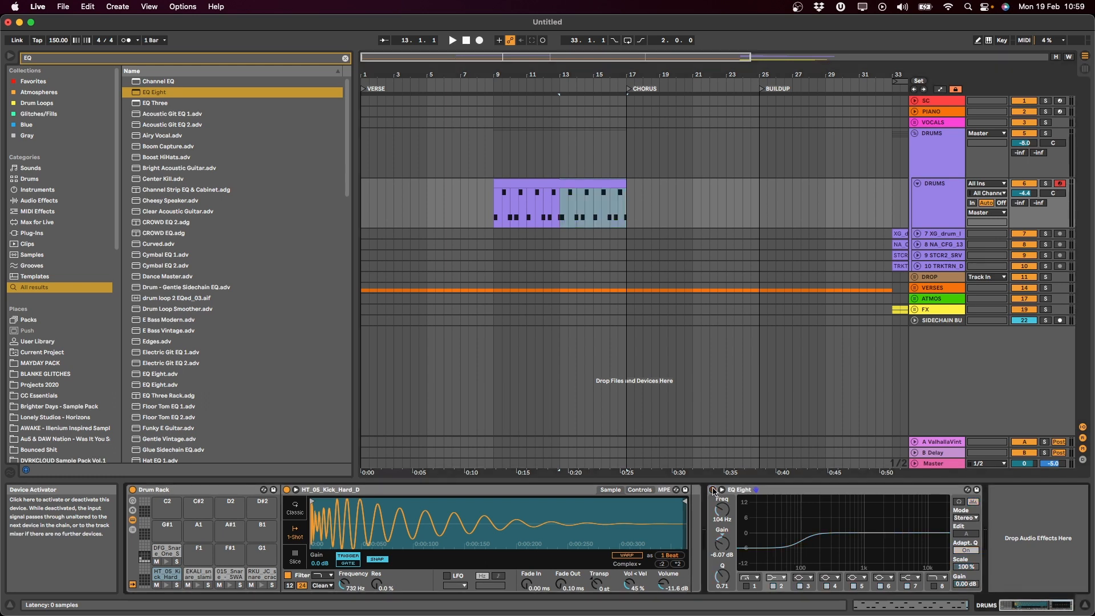
{"action": "key", "text": "a"}
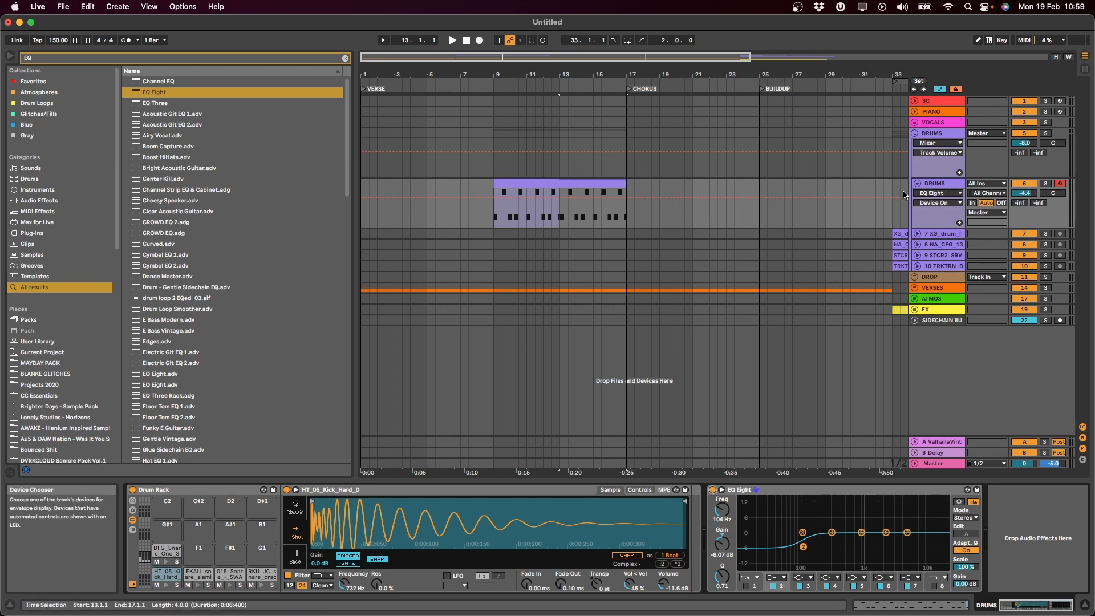
{"action": "left_click", "coordinate": [714, 490]}
{"action": "left_click", "coordinate": [713, 490]}
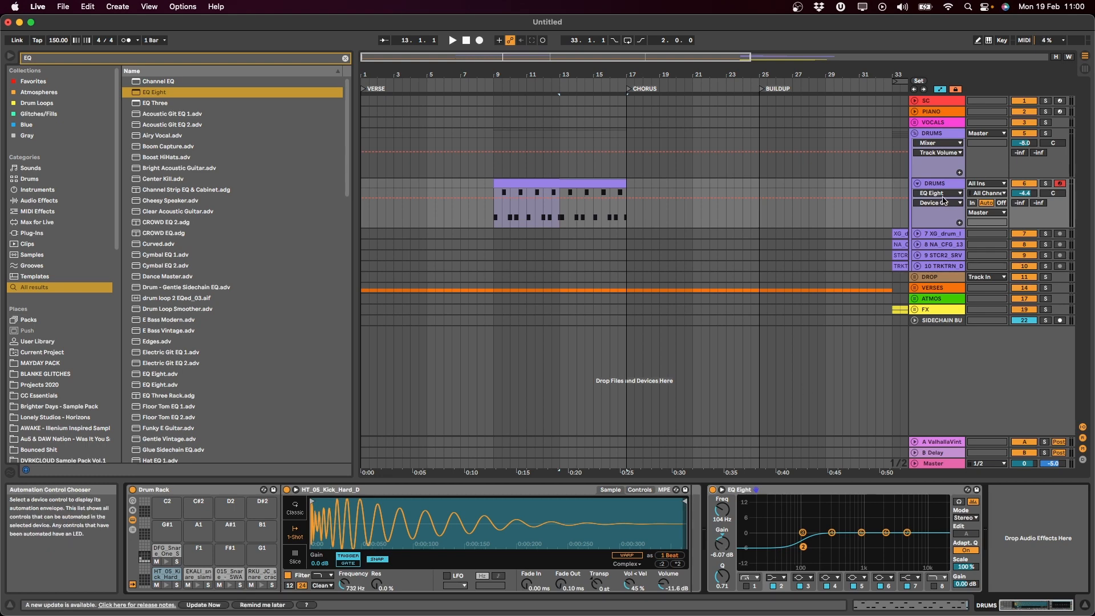
{"action": "left_click", "coordinate": [722, 544]}
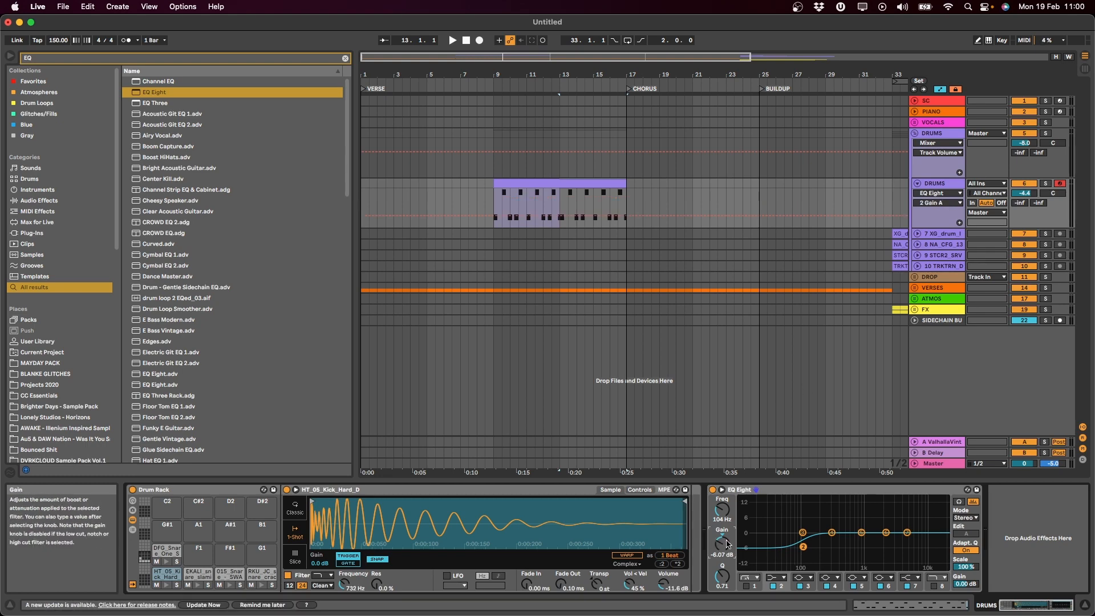
{"action": "left_click", "coordinate": [713, 490]}
{"action": "left_click", "coordinate": [713, 490]}
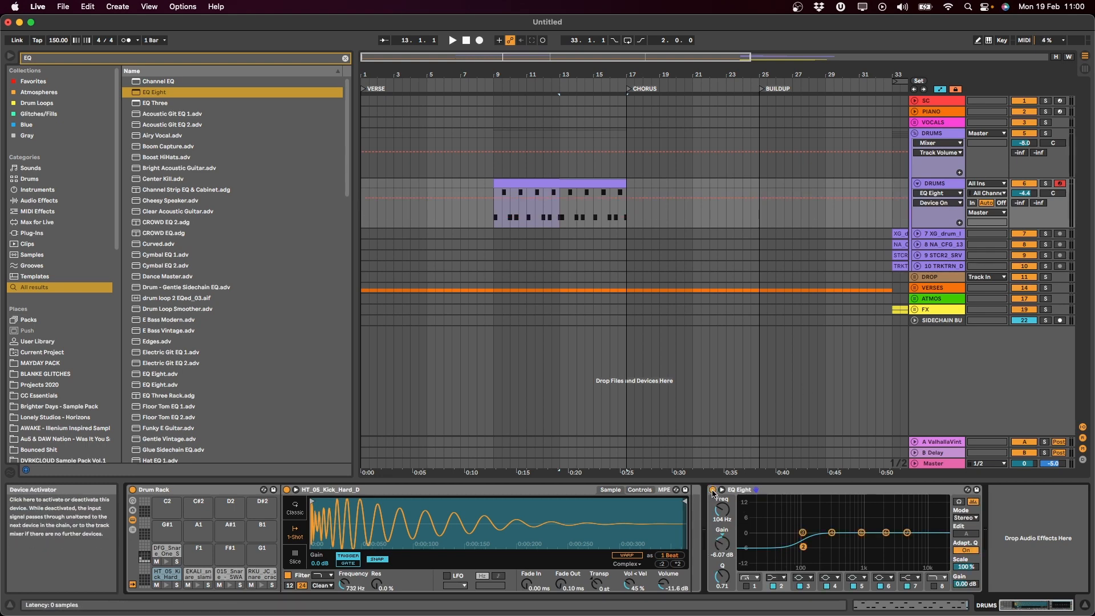
Automate EQ Eight to switch off from bar 13, audition the drum clip, and hide the automation lanes.
{"action": "left_click", "coordinate": [560, 200]}
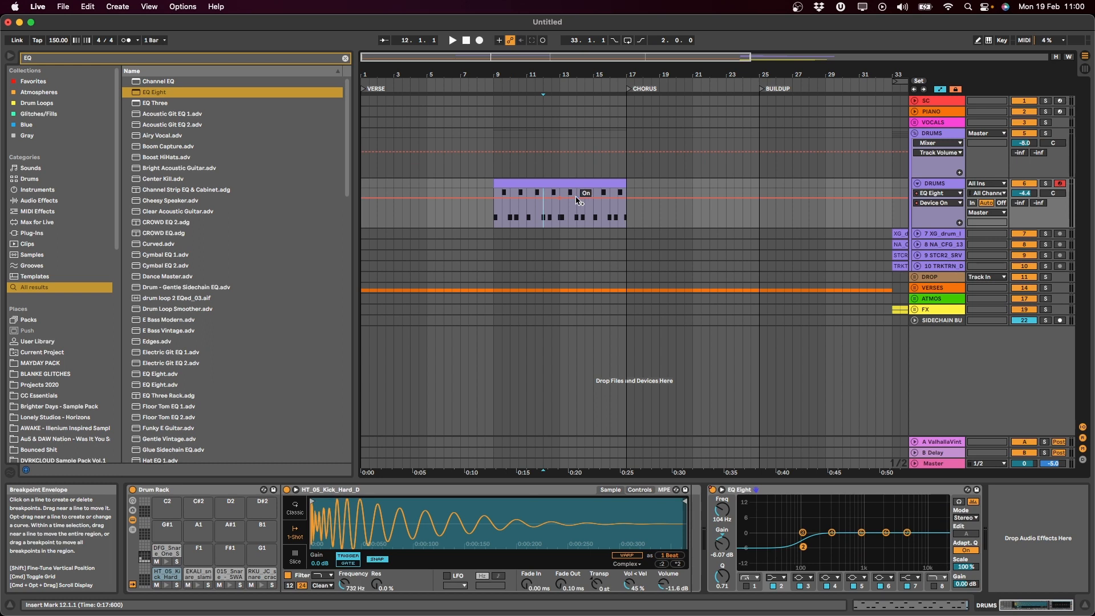
{"action": "left_click_drag", "start_coordinate": [577, 198], "coordinate": [560, 217]}
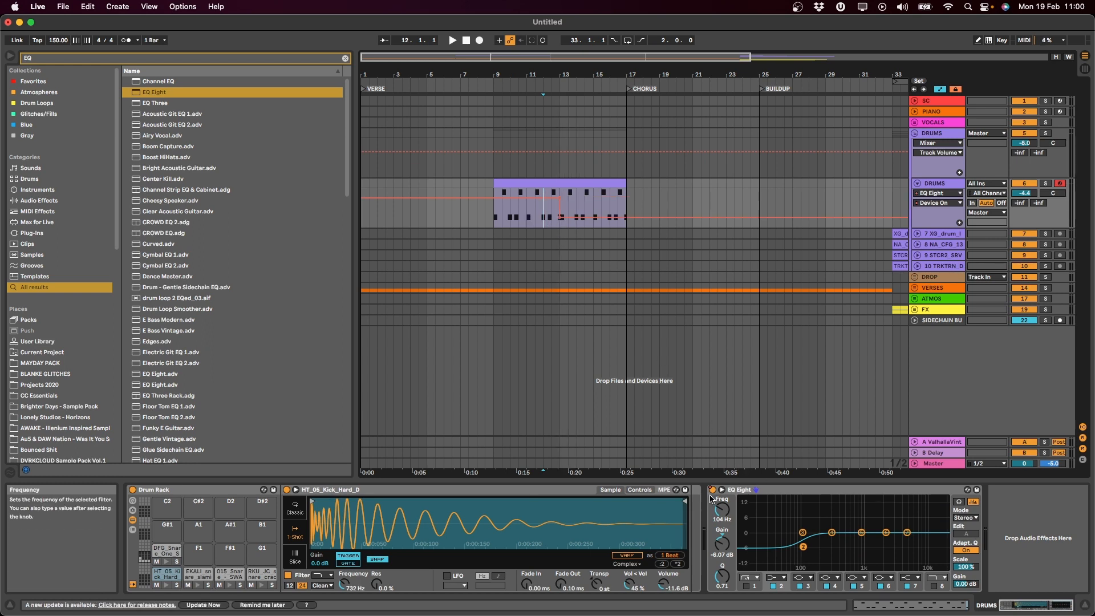
{"action": "key", "text": "space"}
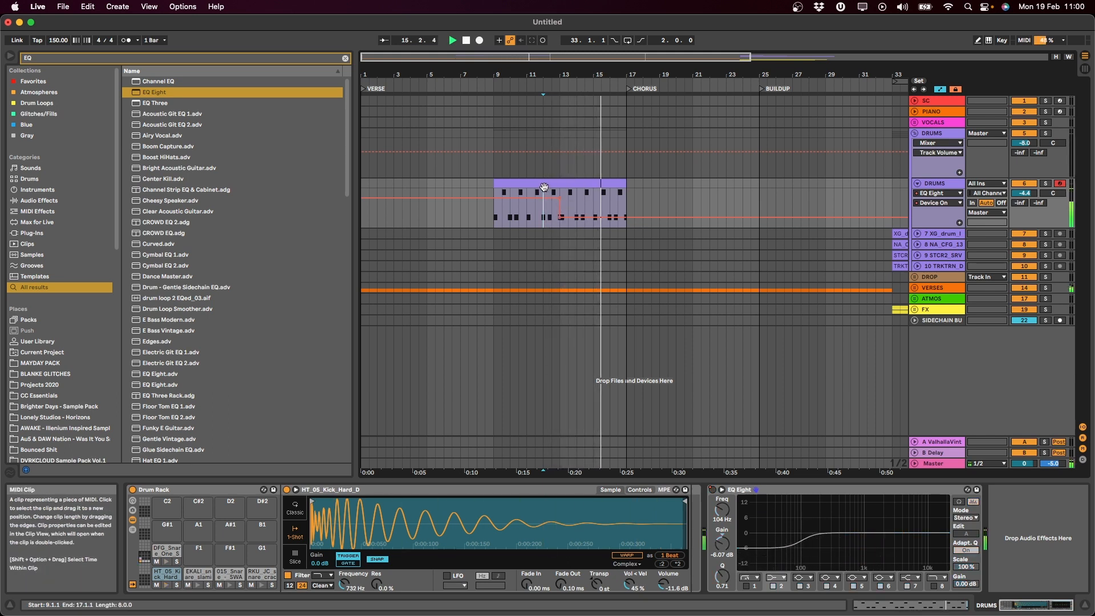
{"action": "key", "text": "space"}
{"action": "key", "text": "a"}
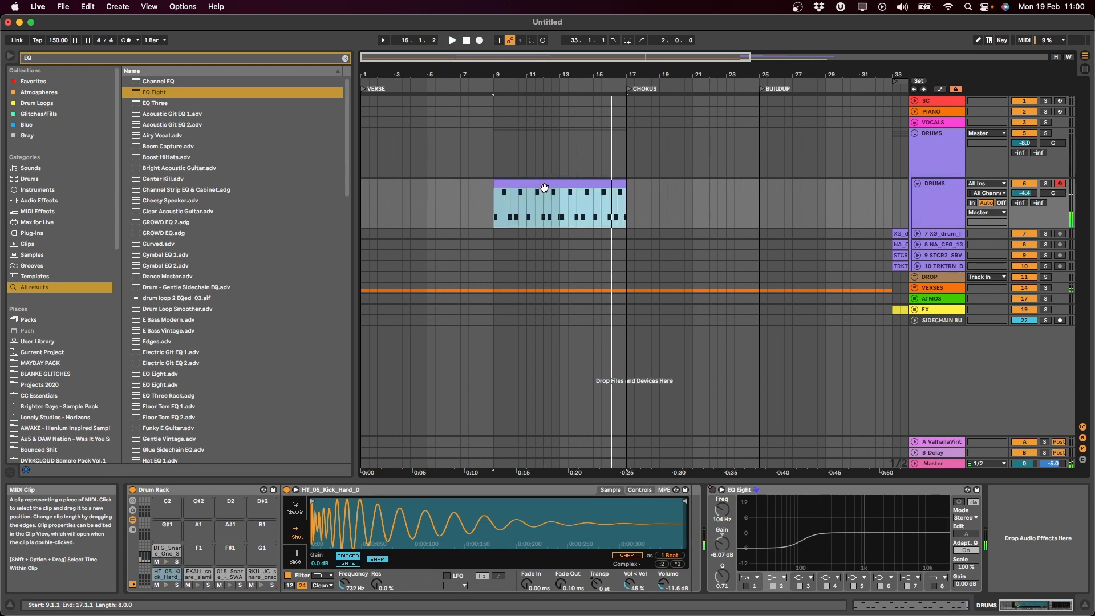
{"action": "key", "text": "space"}
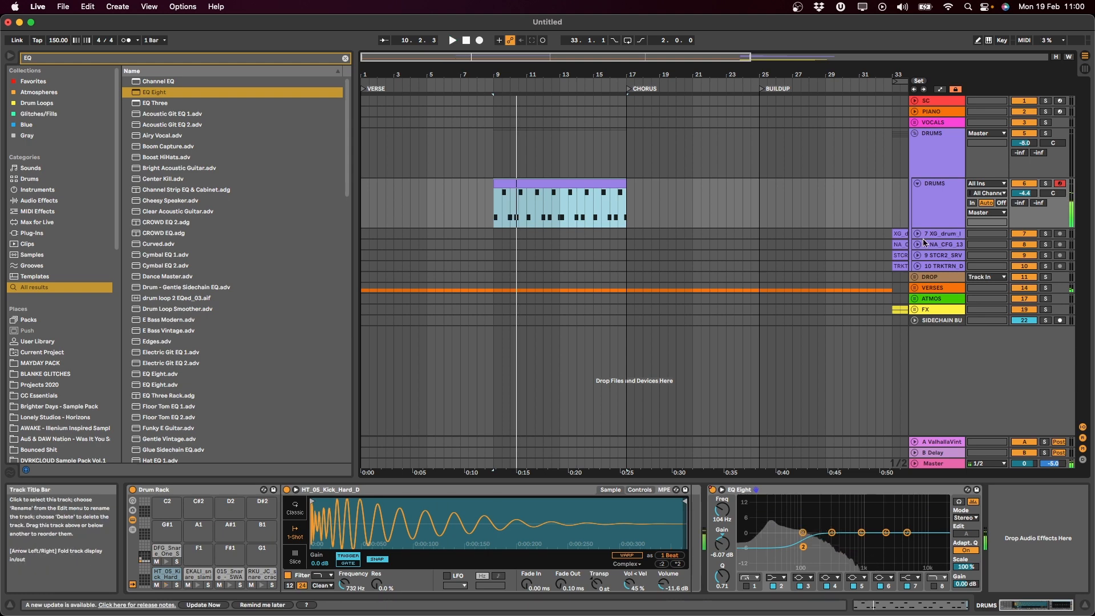
Unfold the drum loop tracks, copy the XG_drum_loop clip to bar 9, and lower its track volume to -10.5 dB during playback.
{"action": "scroll", "coordinate": [919, 236], "scroll_direction": "right", "scroll_amount": 5}
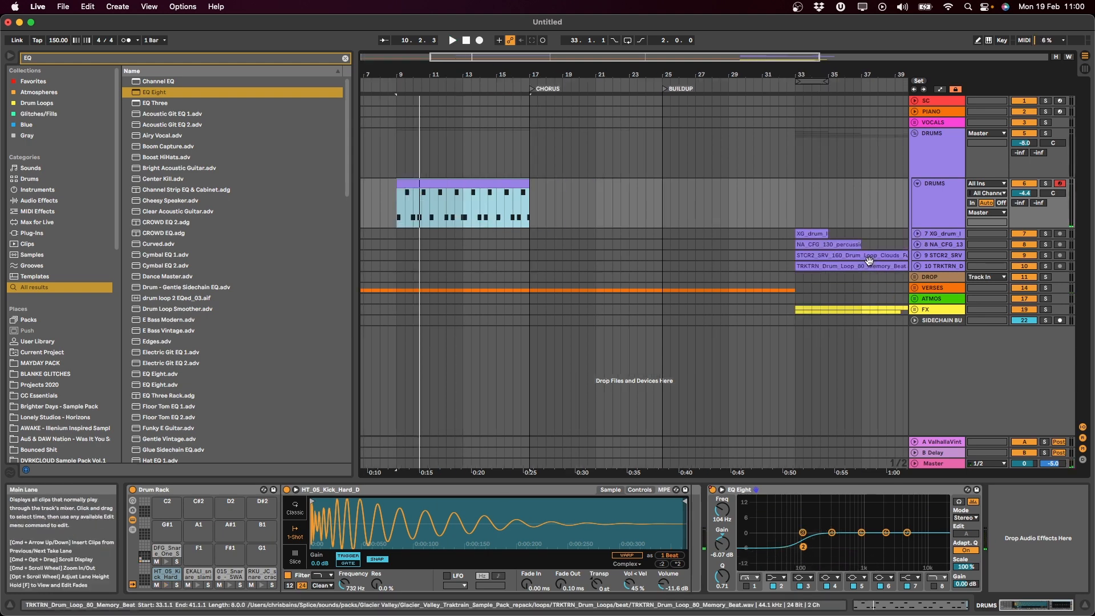
{"action": "left_click", "coordinate": [919, 234]}
{"action": "left_click", "coordinate": [814, 234]}
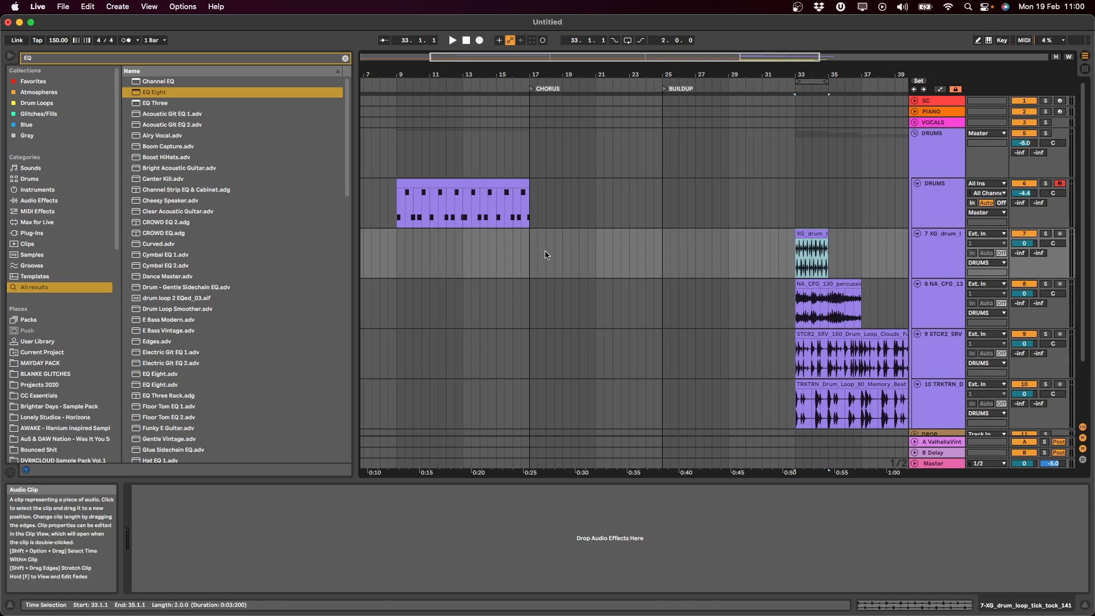
{"action": "left_click", "coordinate": [403, 245]}
{"action": "key", "text": "super+v"}
{"action": "key", "text": "space"}
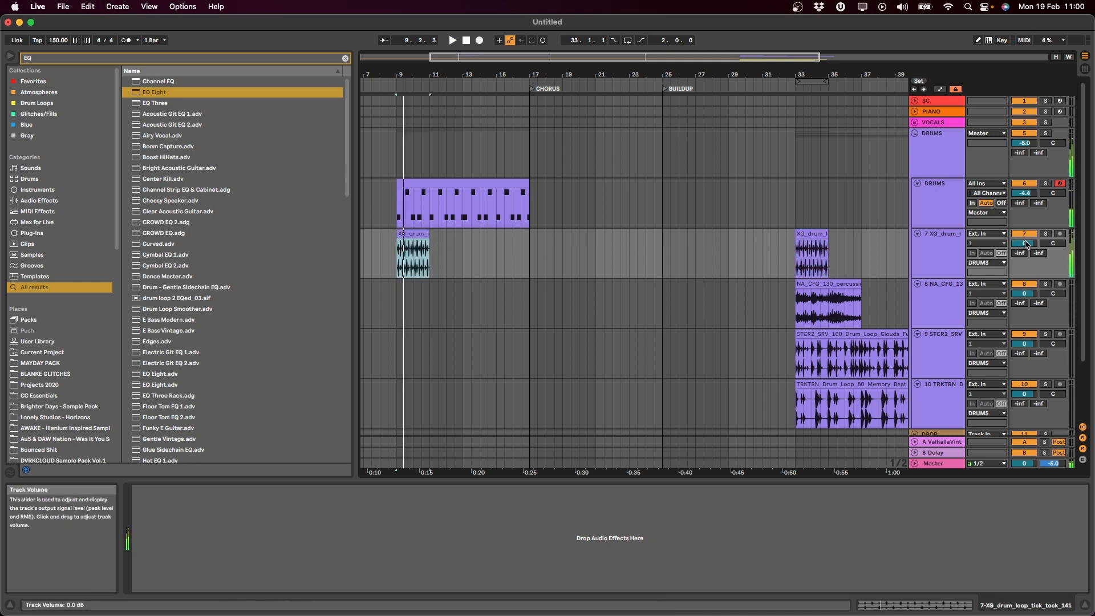
{"action": "left_click_drag", "start_coordinate": [1027, 244], "coordinate": [1027, 257]}
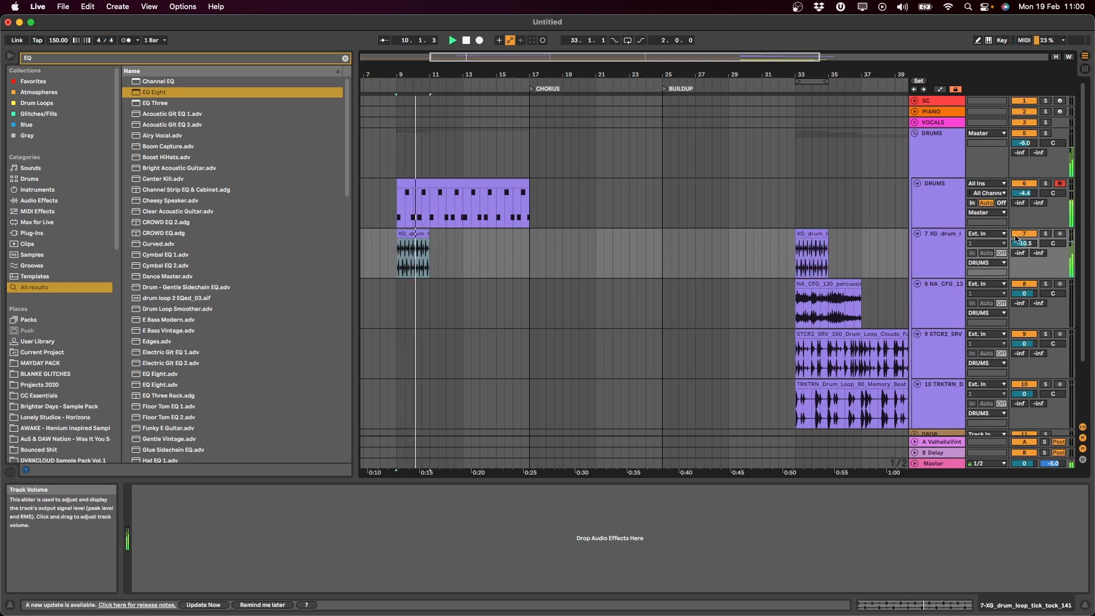
{"action": "key", "text": "space"}
Copy the NA_CFG_130 percussion loop to bar 9, set its track volume to -9.2 dB, and mute the track after auditioning.
{"action": "left_click", "coordinate": [831, 285]}
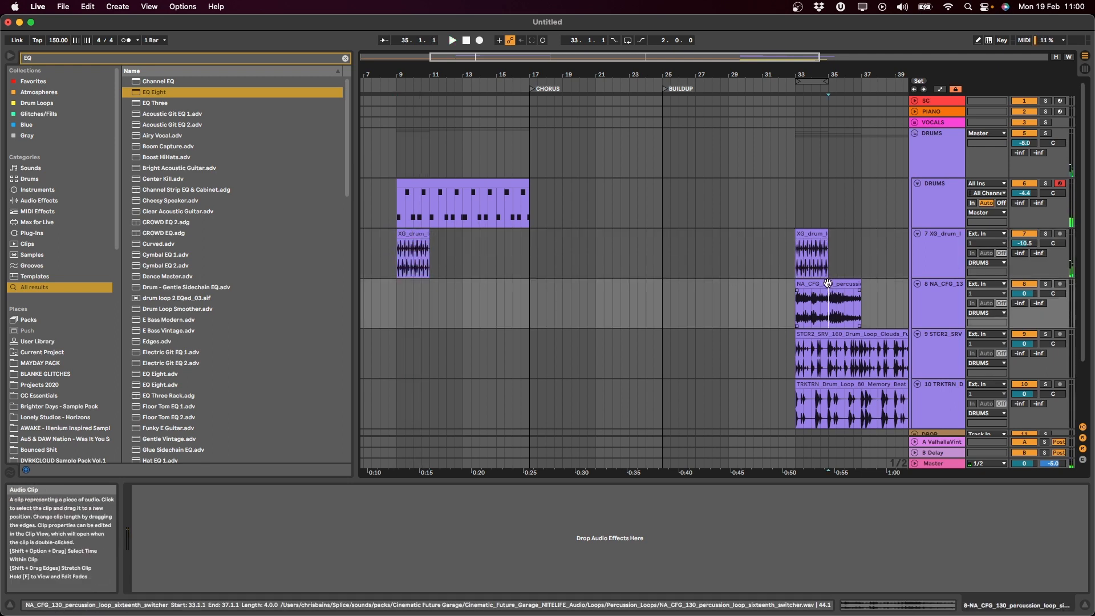
{"action": "left_click_drag", "start_coordinate": [1025, 294], "coordinate": [1025, 290]}
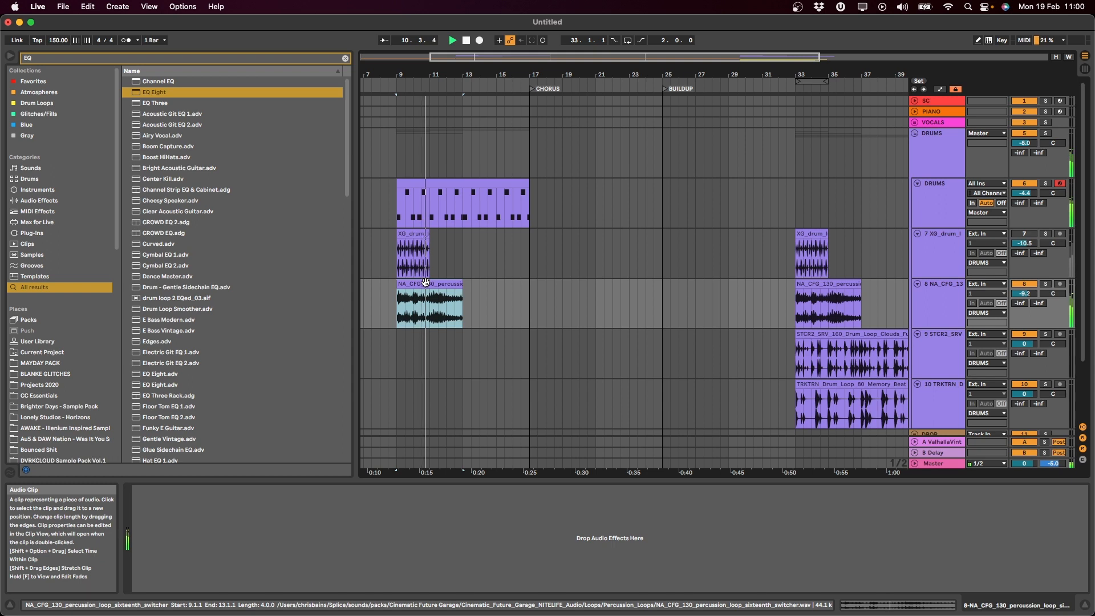
{"action": "left_click", "coordinate": [1025, 284]}
{"action": "key", "text": "space"}
Copy the STCR2_SRV_160 drum loop to bar 9 and set its track volume to -5.3 dB while playing it.
{"action": "left_click", "coordinate": [830, 334]}
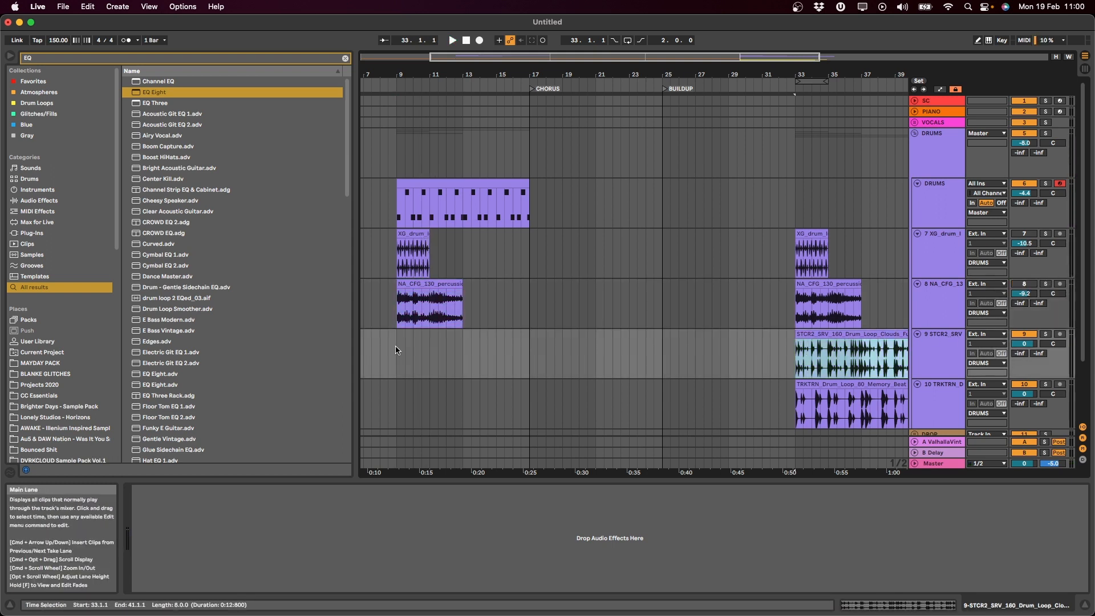
{"action": "left_click", "coordinate": [398, 350]}
{"action": "key", "text": "super+v"}
{"action": "key", "text": "space"}
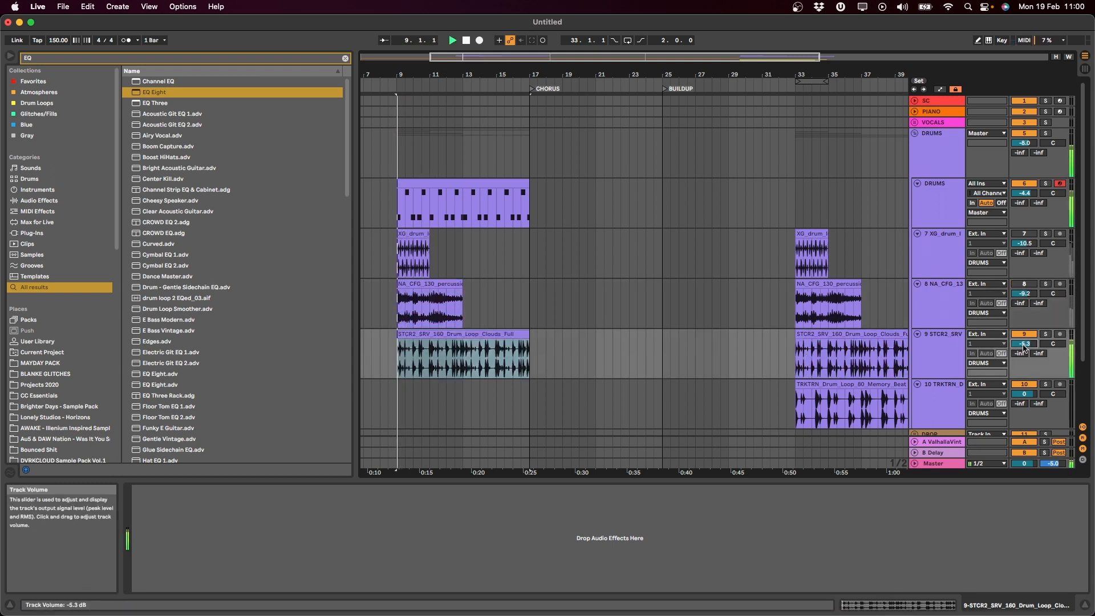
{"action": "left_click_drag", "start_coordinate": [1024, 343], "coordinate": [1025, 348]}
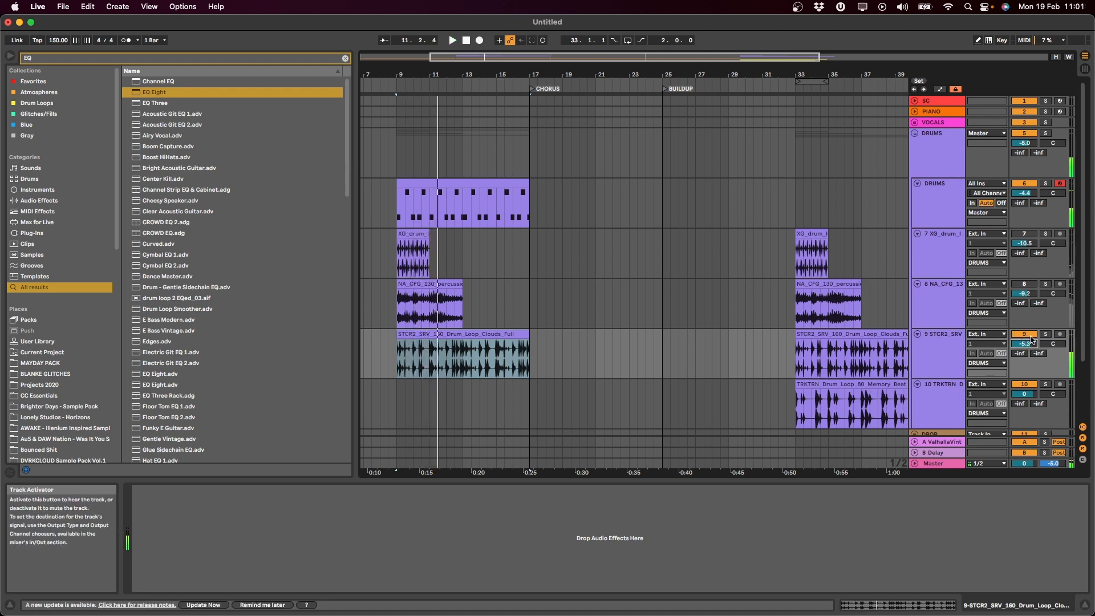
{"action": "left_click", "coordinate": [1031, 334]}
{"action": "key", "text": "space"}
Copy the TRKTRN_Drum_Loop_80 clip to bar 9 and lower its track volume to -10.8 dB during playback.
{"action": "left_click", "coordinate": [875, 384]}
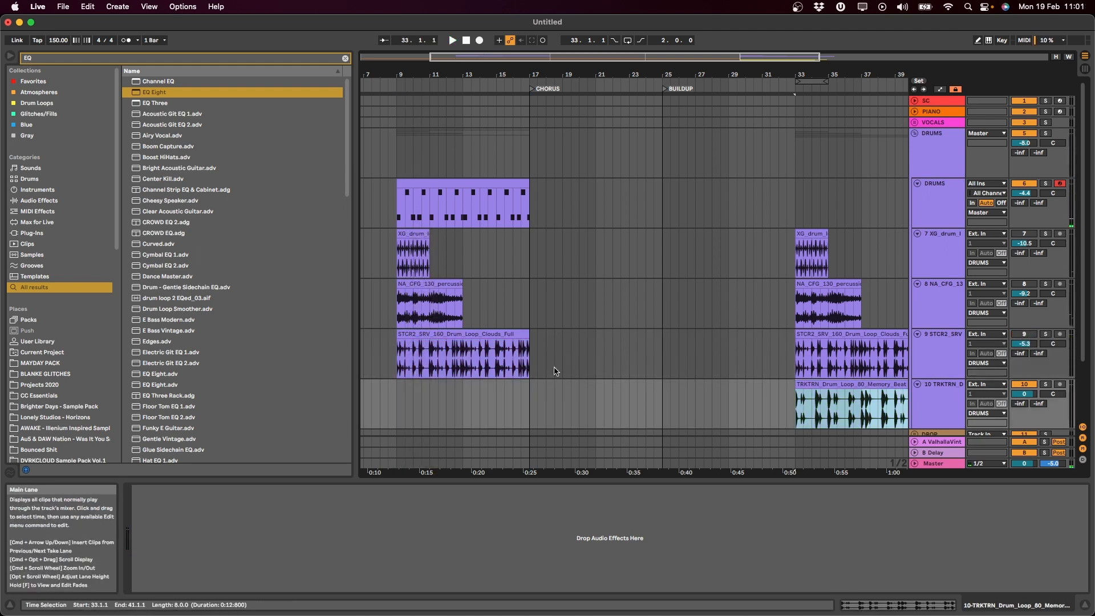
{"action": "left_click", "coordinate": [402, 406]}
{"action": "key", "text": "super+v"}
{"action": "key", "text": "space"}
{"action": "mouse_move", "coordinate": [1025, 393]}
{"action": "left_mouse_down"}
{"action": "mouse_move", "coordinate": [1025, 404]}
{"action": "mouse_move", "coordinate": [1034, 397]}
{"action": "left_mouse_up"}
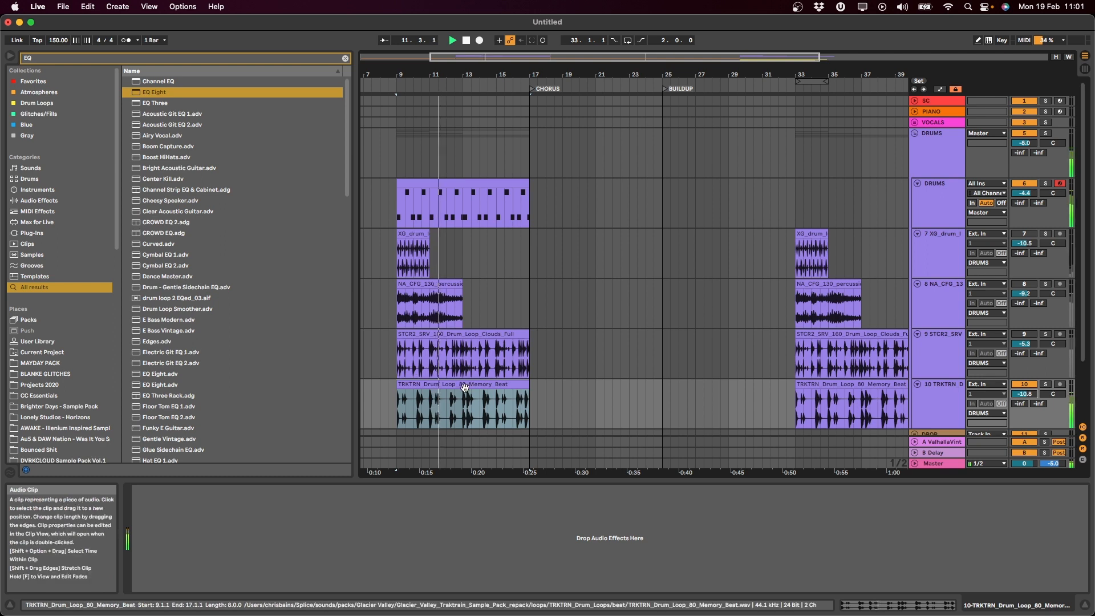
Solo the STCR2_SRV_160 drum loop track and audition it from bar 9.
{"action": "key", "text": "Up"}
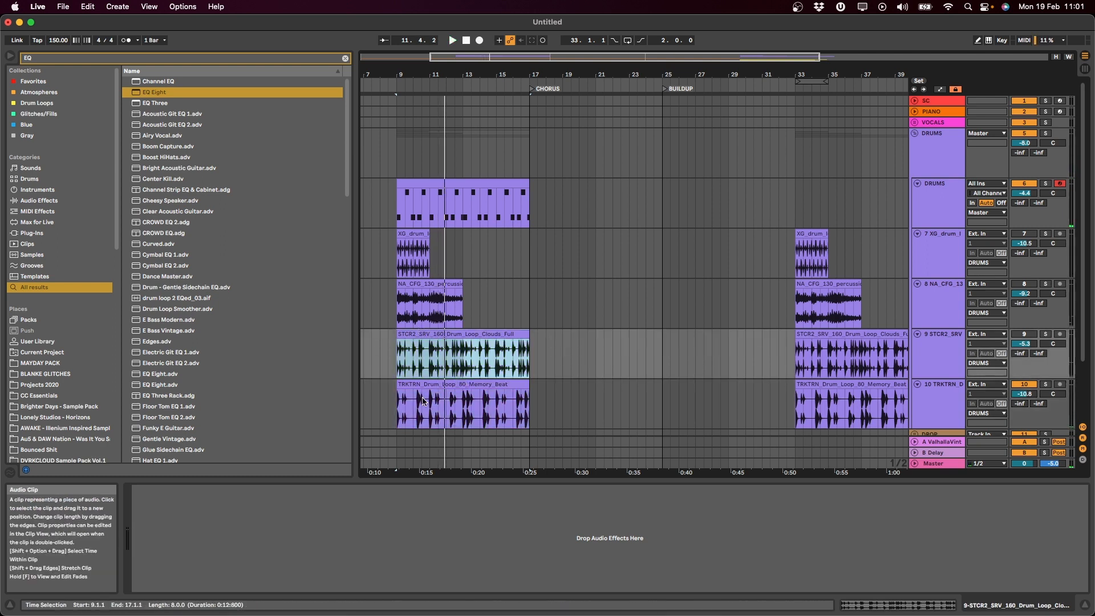
{"action": "key", "text": "Down"}
{"action": "key", "text": "Up"}
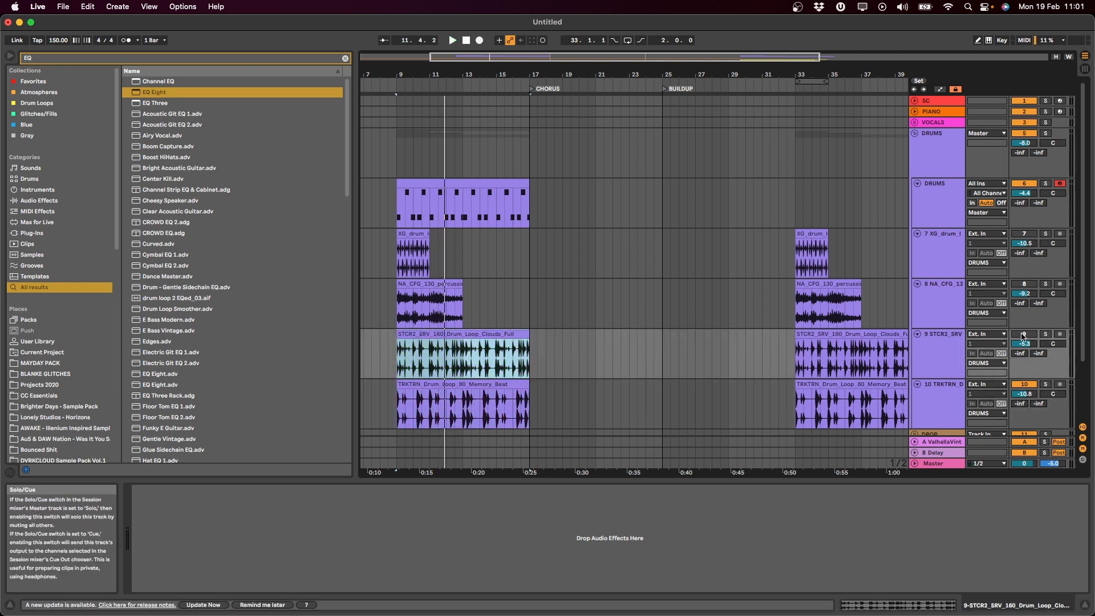
{"action": "left_click", "coordinate": [425, 335]}
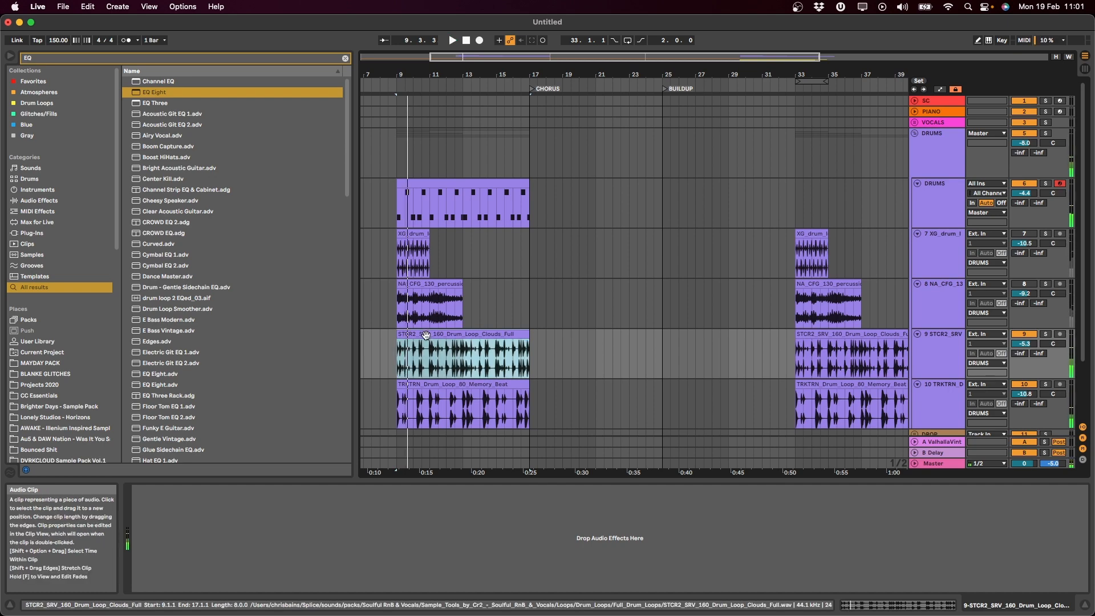
{"action": "scroll", "coordinate": [505, 376], "scroll_direction": "up", "scroll_amount": 6}
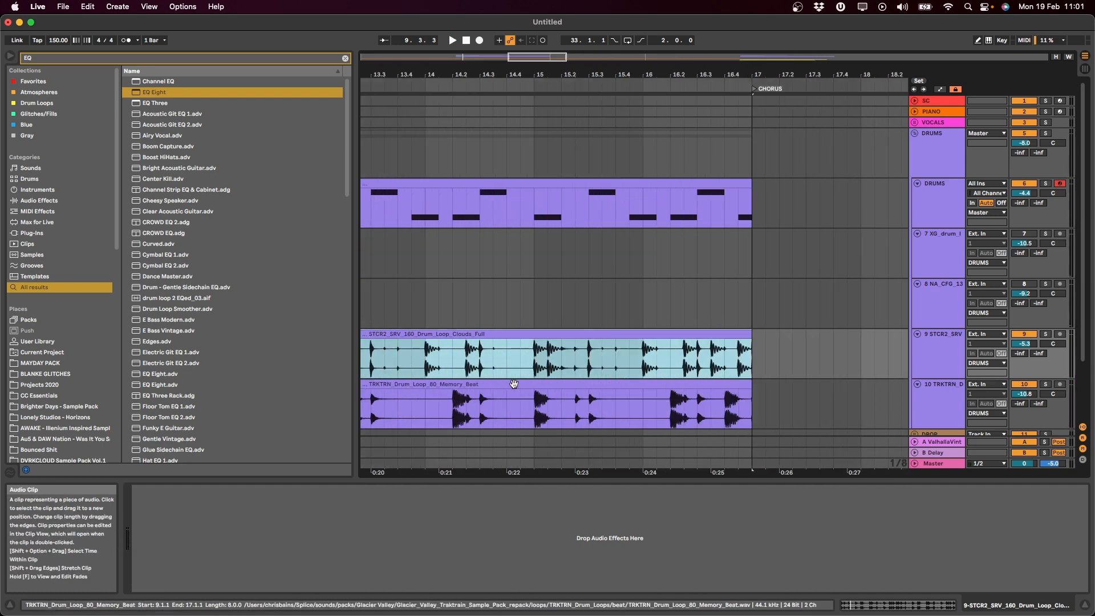
{"action": "scroll", "coordinate": [513, 384], "scroll_direction": "left", "scroll_amount": 10}
{"action": "left_click", "coordinate": [552, 370]}
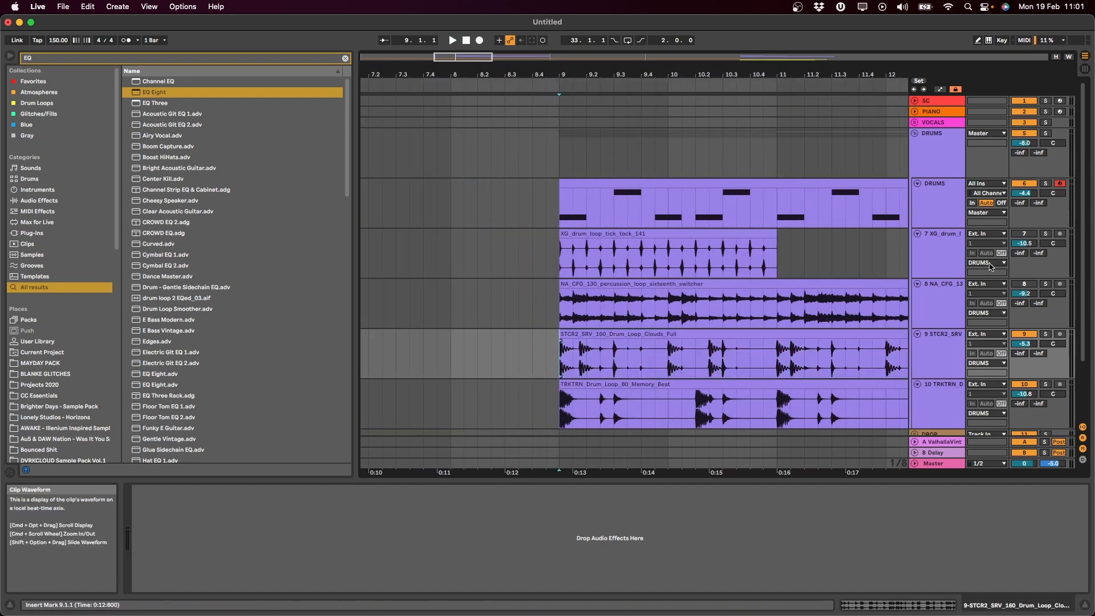
{"action": "left_click", "coordinate": [1047, 334]}
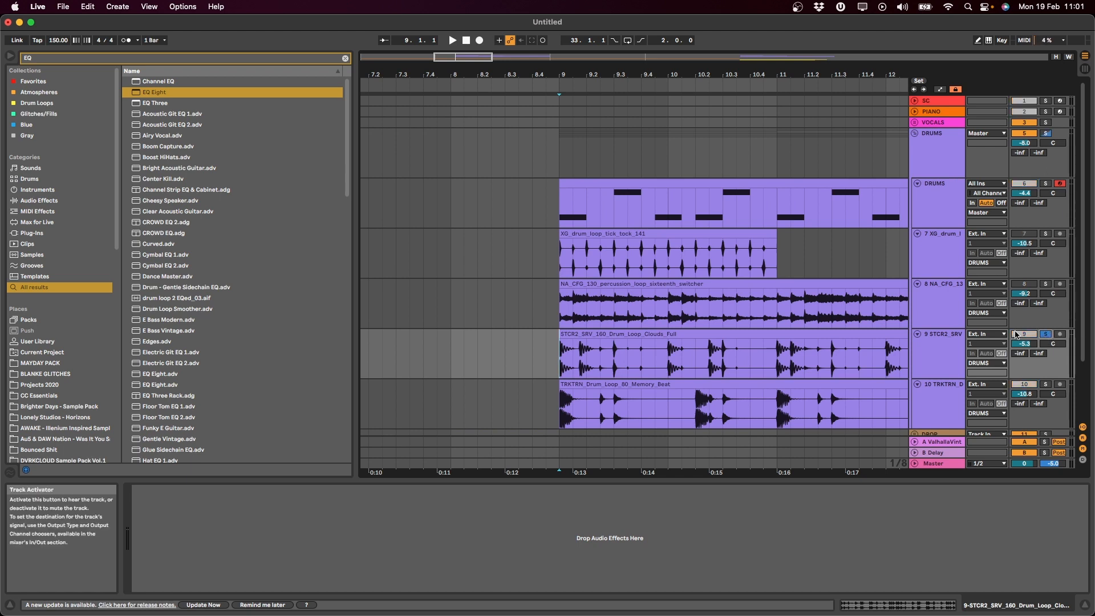
{"action": "key", "text": "space"}
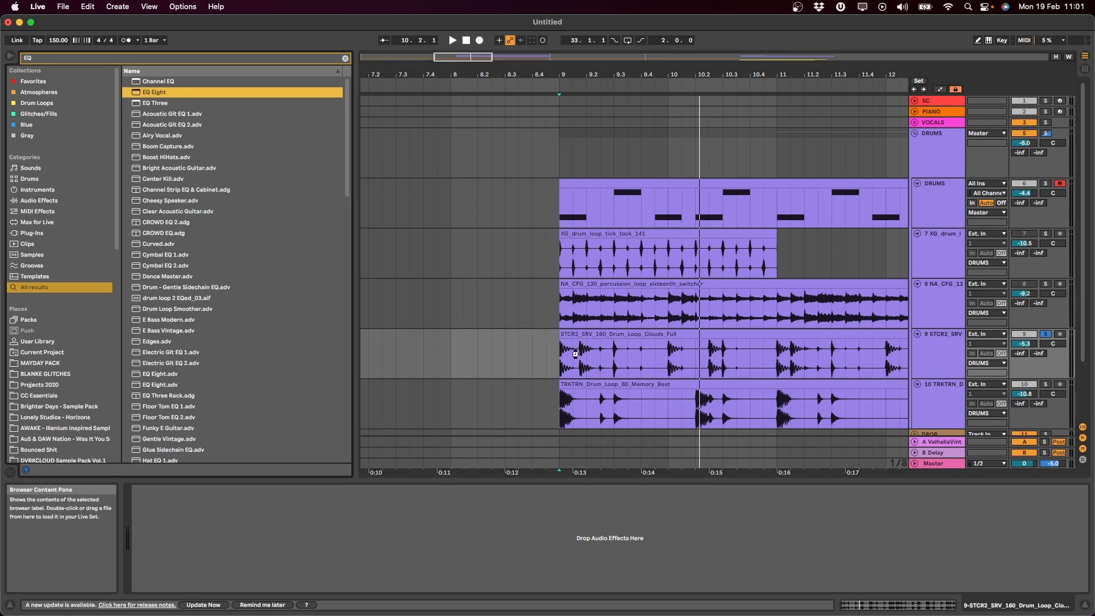
Add EQ Eight to the STCR2 drum loop track and enable a band 1 low cut at 128 Hz with Q 0.35.
{"action": "left_click_drag", "start_coordinate": [575, 354], "coordinate": [575, 354]}
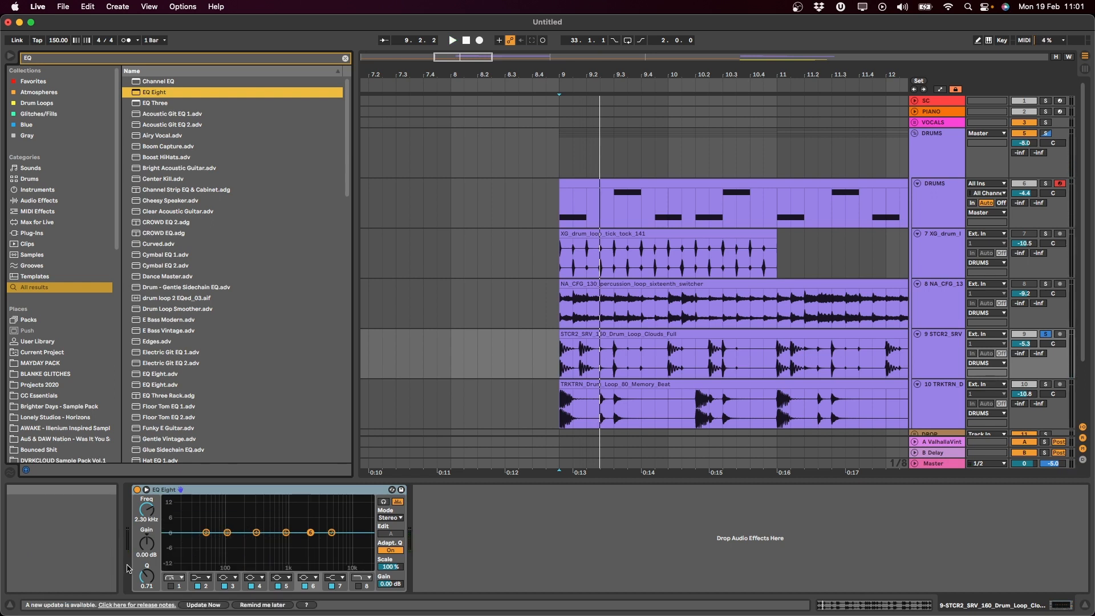
{"action": "left_click", "coordinate": [207, 586]}
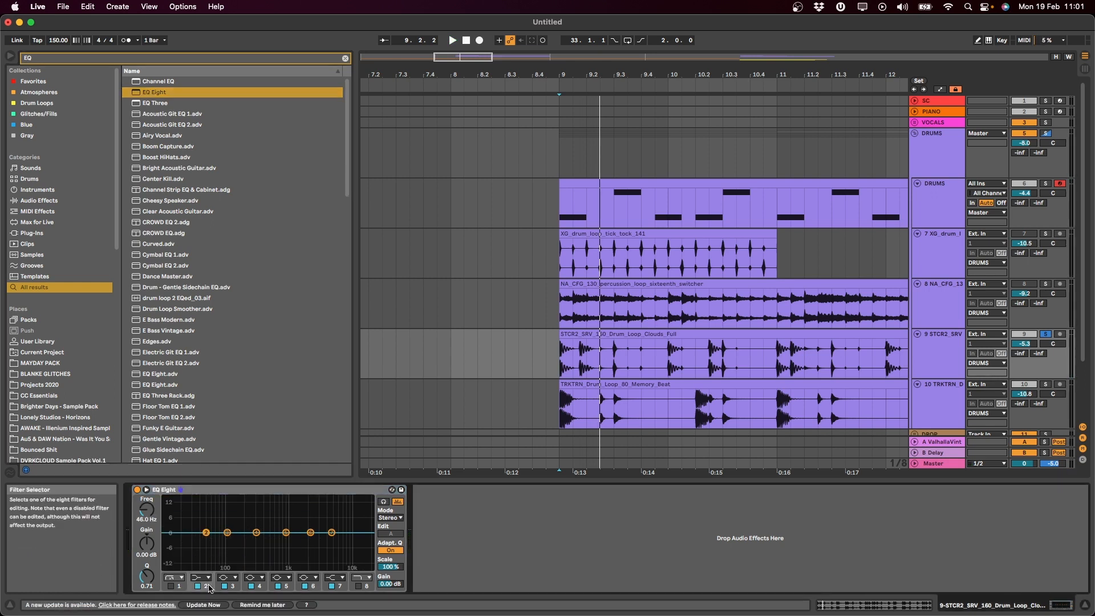
{"action": "left_click", "coordinate": [171, 588]}
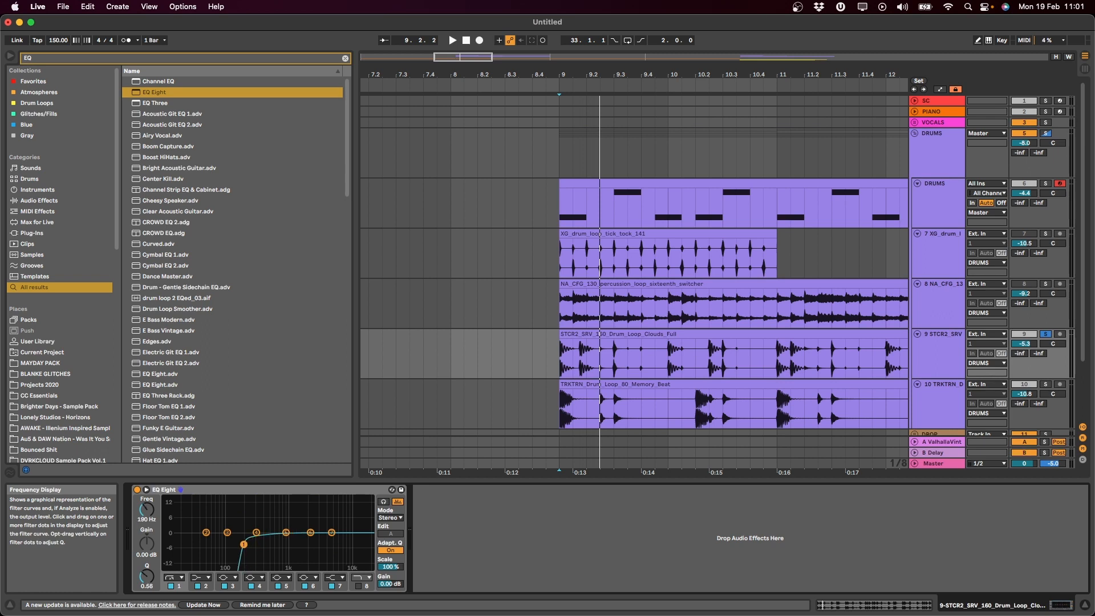
{"action": "key", "text": "space"}
{"action": "left_click_drag", "start_coordinate": [244, 544], "coordinate": [234, 550]}
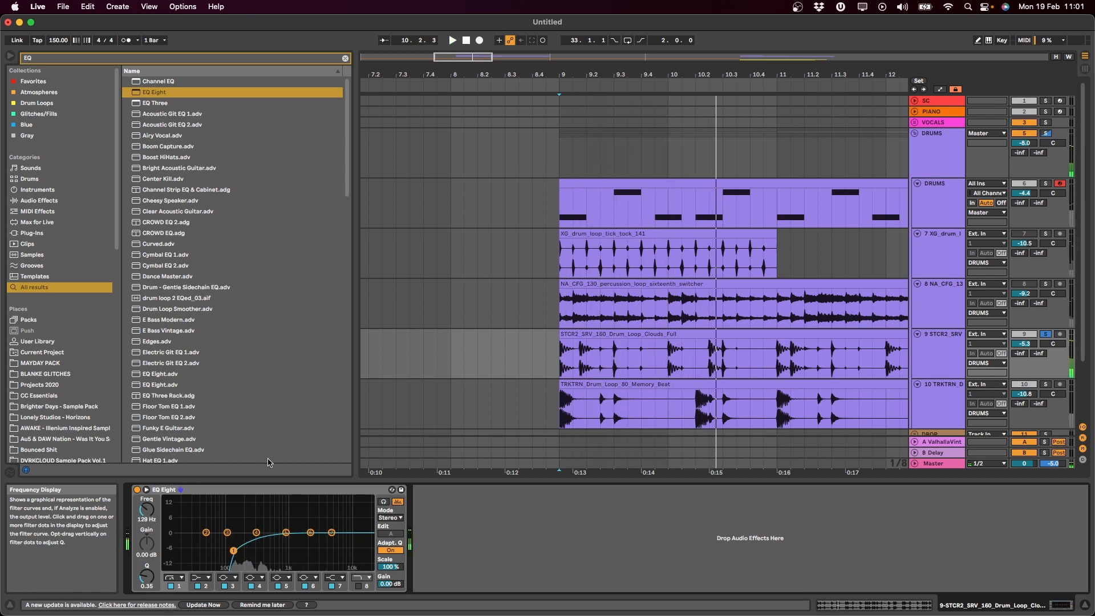
Enable band 8 as a 12 dB high cut on the STCR2 drum loop's EQ Eight and sweep it down to 808 Hz during playback.
{"action": "left_click", "coordinate": [364, 579]}
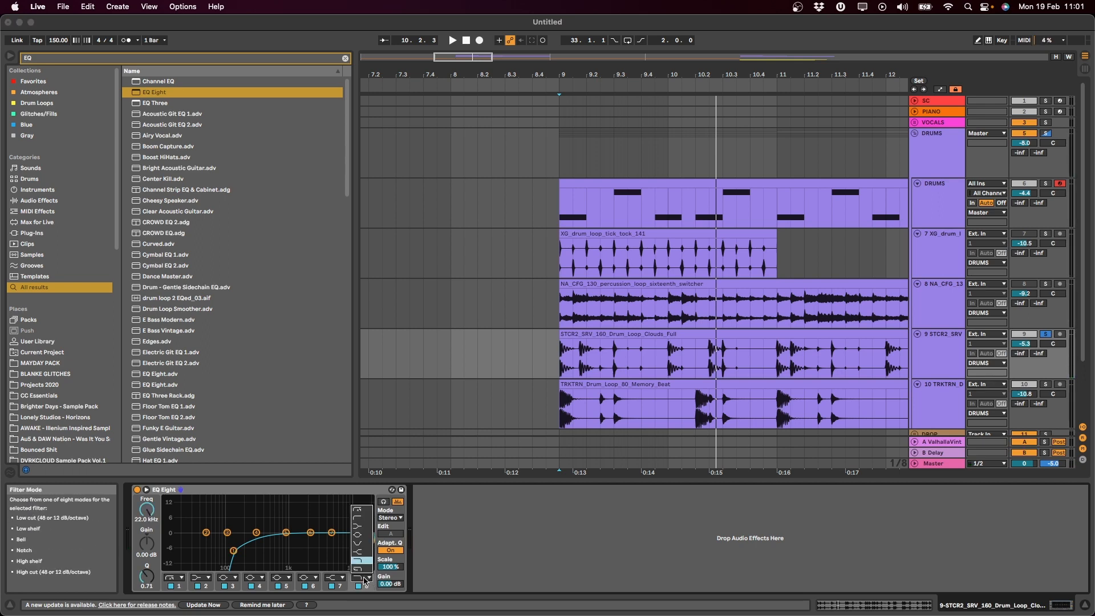
{"action": "left_click", "coordinate": [366, 569]}
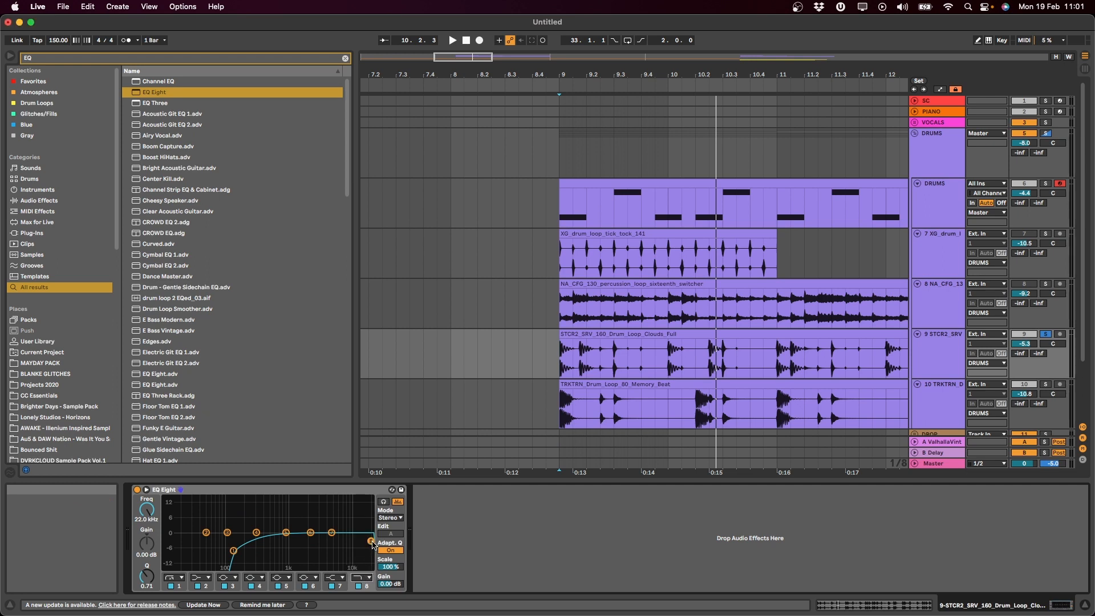
{"action": "key", "text": "space"}
{"action": "left_click_drag", "start_coordinate": [326, 539], "coordinate": [299, 543]}
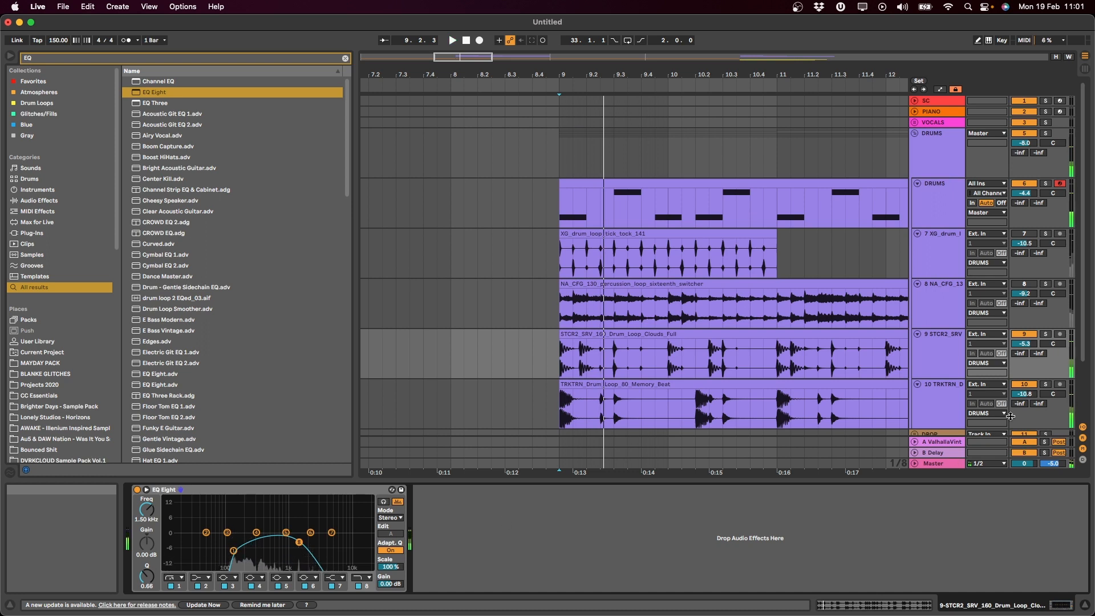
{"action": "key", "text": "space"}
{"action": "key", "text": "space"}
{"action": "left_click", "coordinate": [627, 334]}
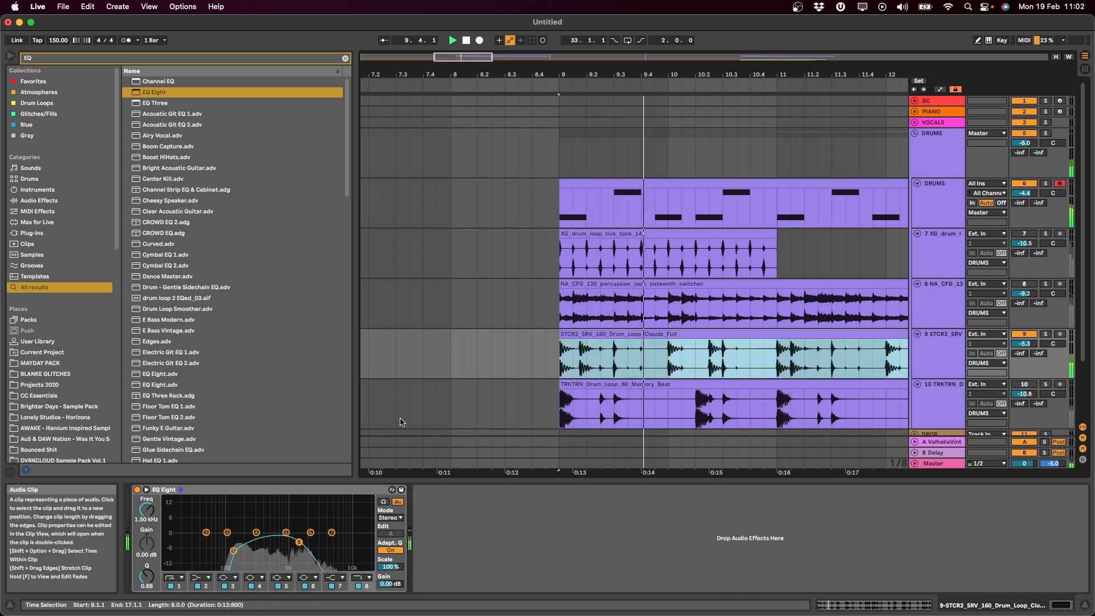
{"action": "left_click_drag", "start_coordinate": [305, 540], "coordinate": [283, 540]}
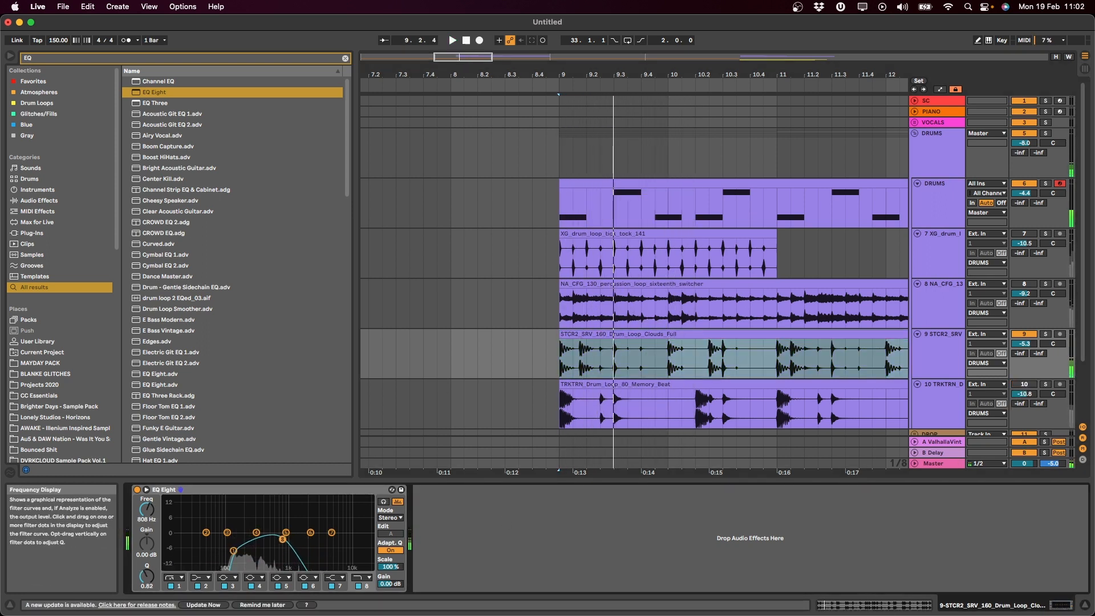
Switch band 8 to the 48 dB high cut at 1.50 kHz with Q 0.38 and lower the STCR2 track volume to -10.5 dB.
{"action": "left_click", "coordinate": [362, 579]}
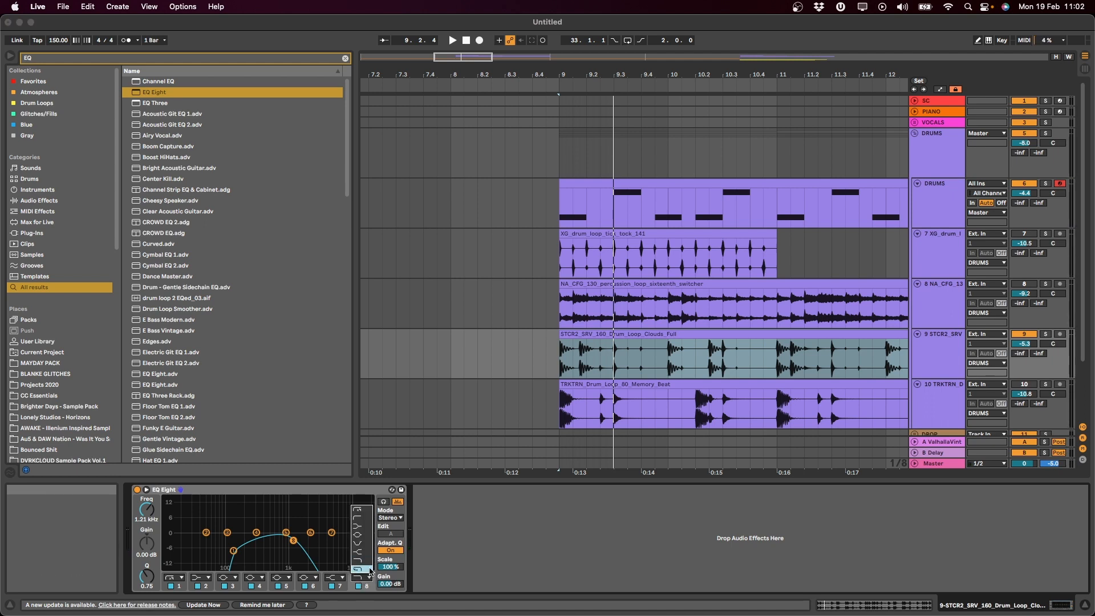
{"action": "left_click", "coordinate": [370, 570]}
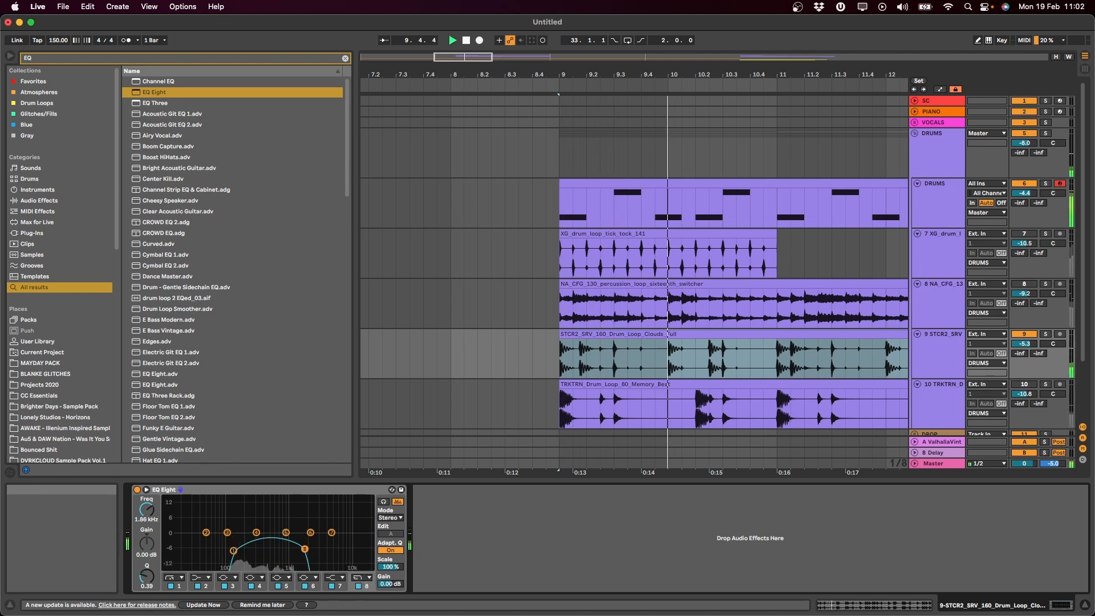
{"action": "left_click_drag", "start_coordinate": [304, 550], "coordinate": [299, 550]}
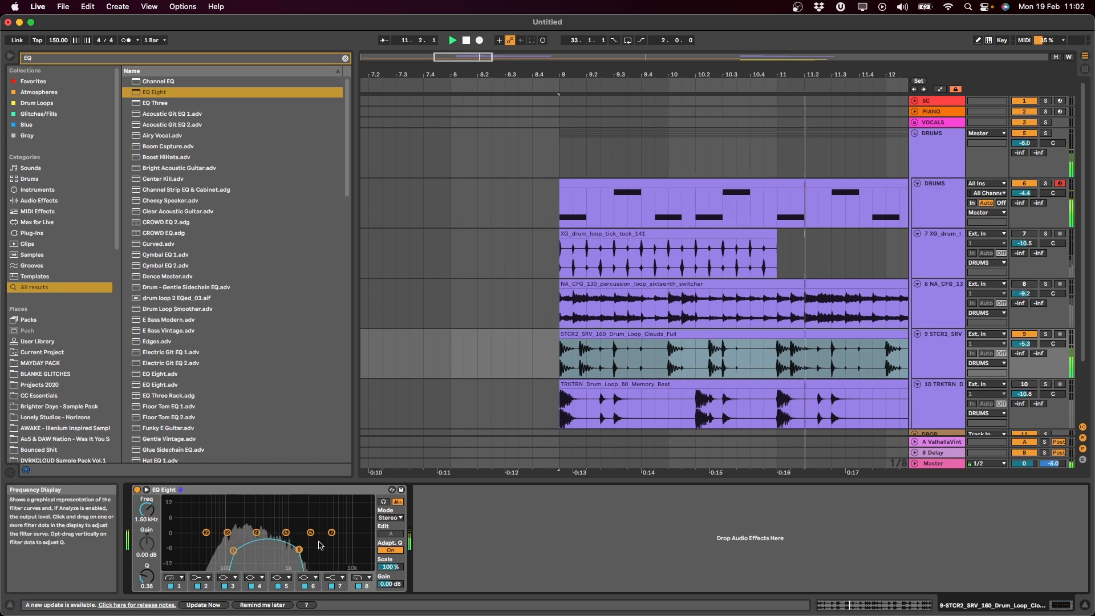
{"action": "left_click_drag", "start_coordinate": [1025, 344], "coordinate": [1025, 354]}
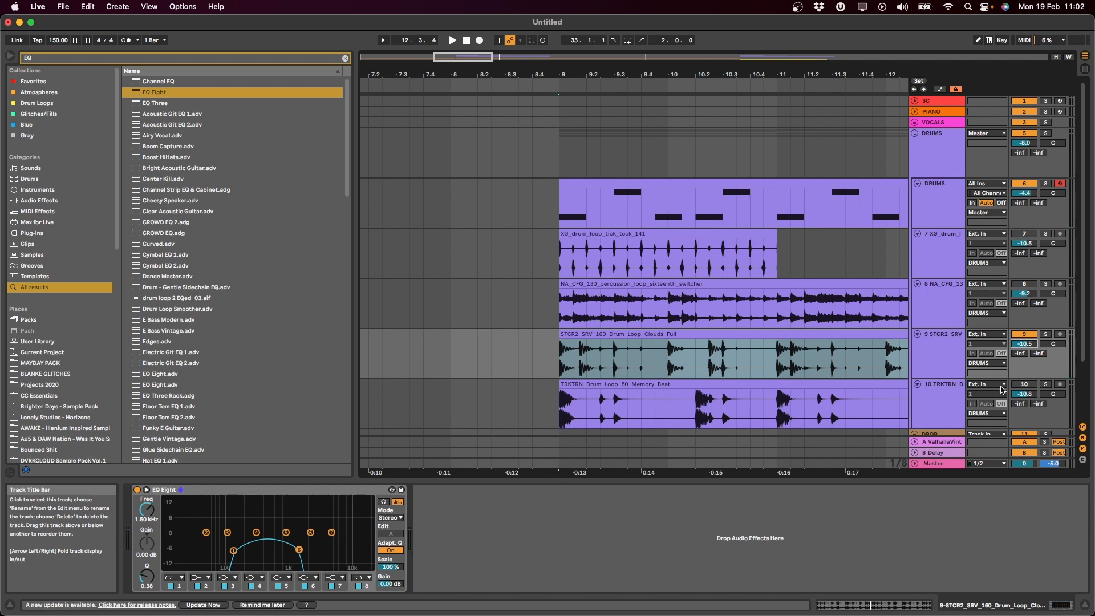
Audition the TRKTRN_Drum_Loop_80 clip from bar 9 in the mix and solo its track.
{"action": "left_click", "coordinate": [938, 399]}
{"action": "key", "text": "space"}
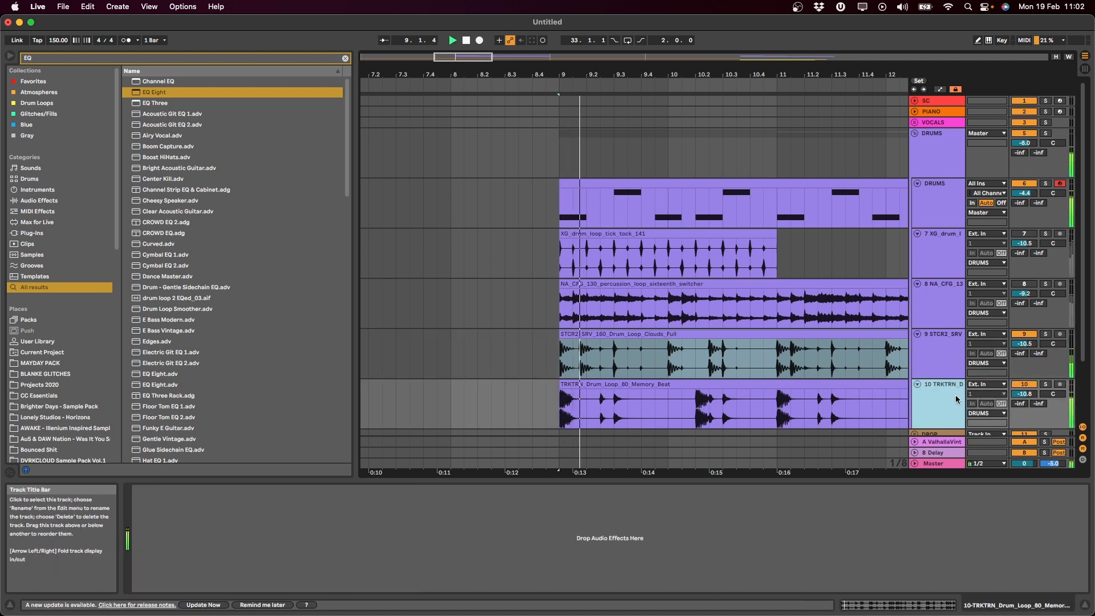
{"action": "left_click", "coordinate": [605, 382]}
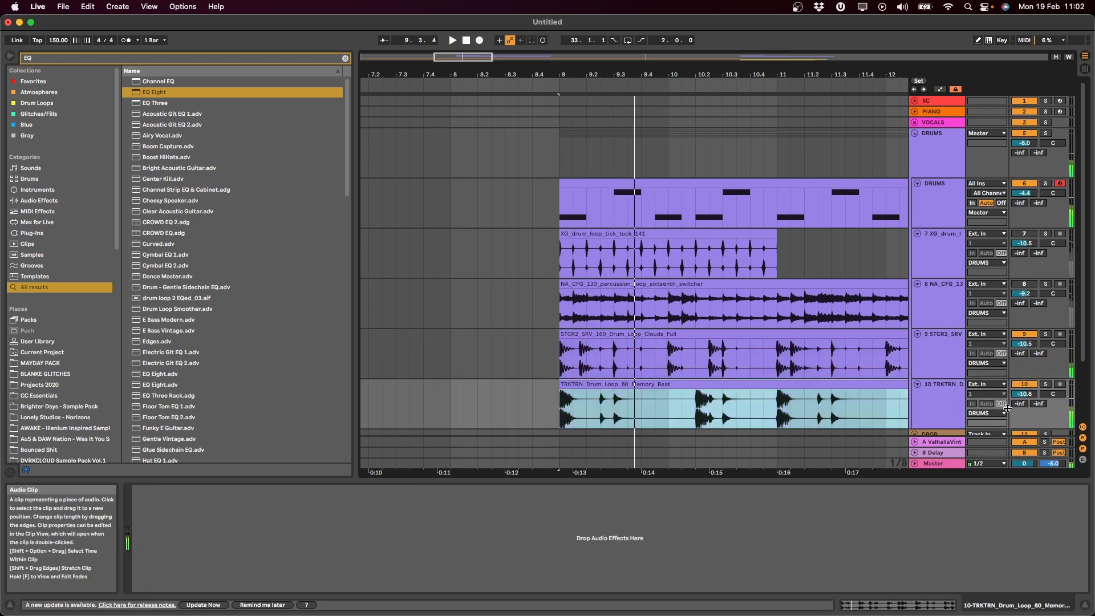
{"action": "left_click", "coordinate": [1046, 385]}
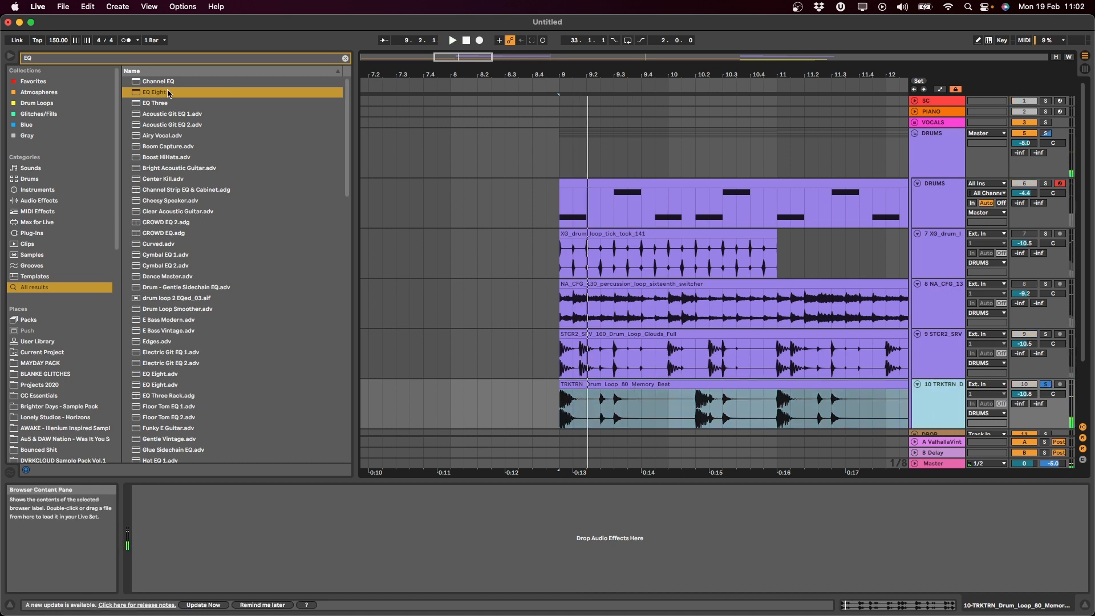
Add EQ Eight to the TRKTRN drum loop track and enable a band 1 low cut at 100 Hz with Q 0.39.
{"action": "left_click_drag", "start_coordinate": [621, 418], "coordinate": [622, 419]}
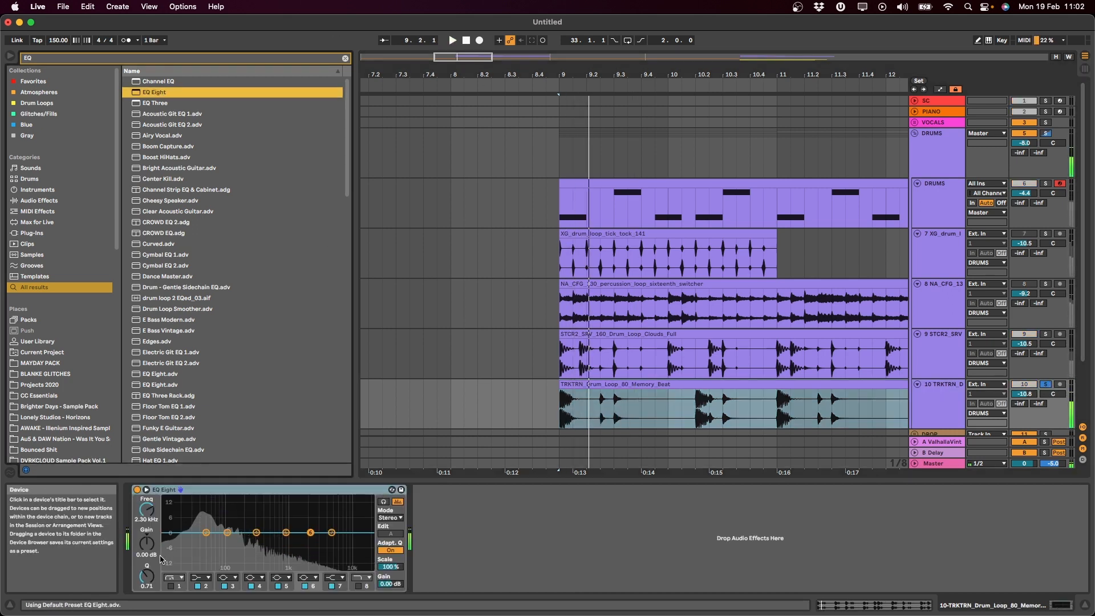
{"action": "left_click", "coordinate": [170, 587]}
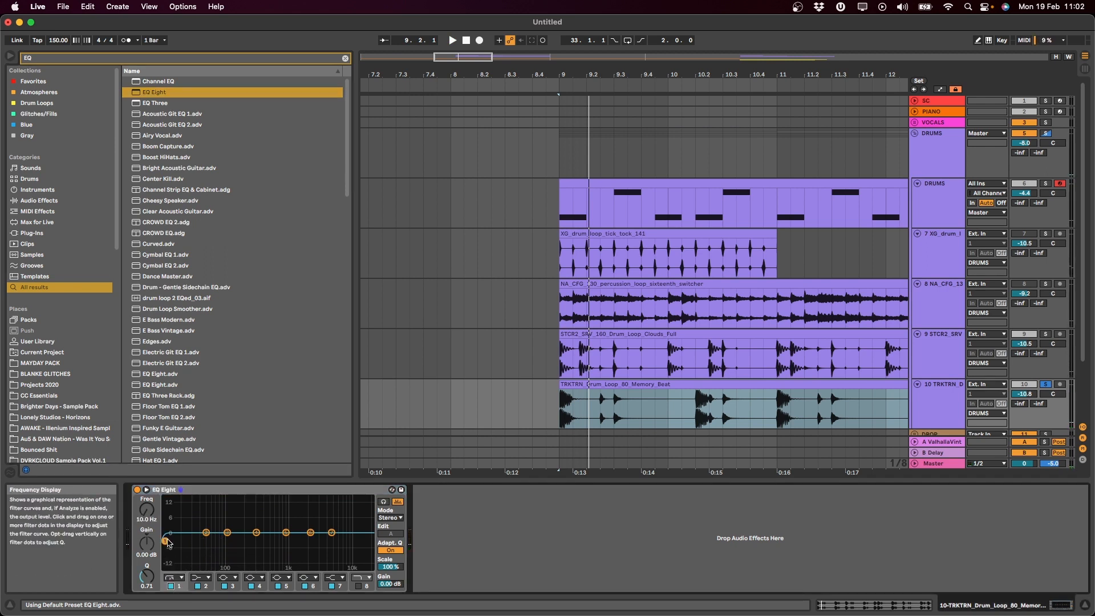
{"action": "left_click_drag", "start_coordinate": [166, 540], "coordinate": [226, 549]}
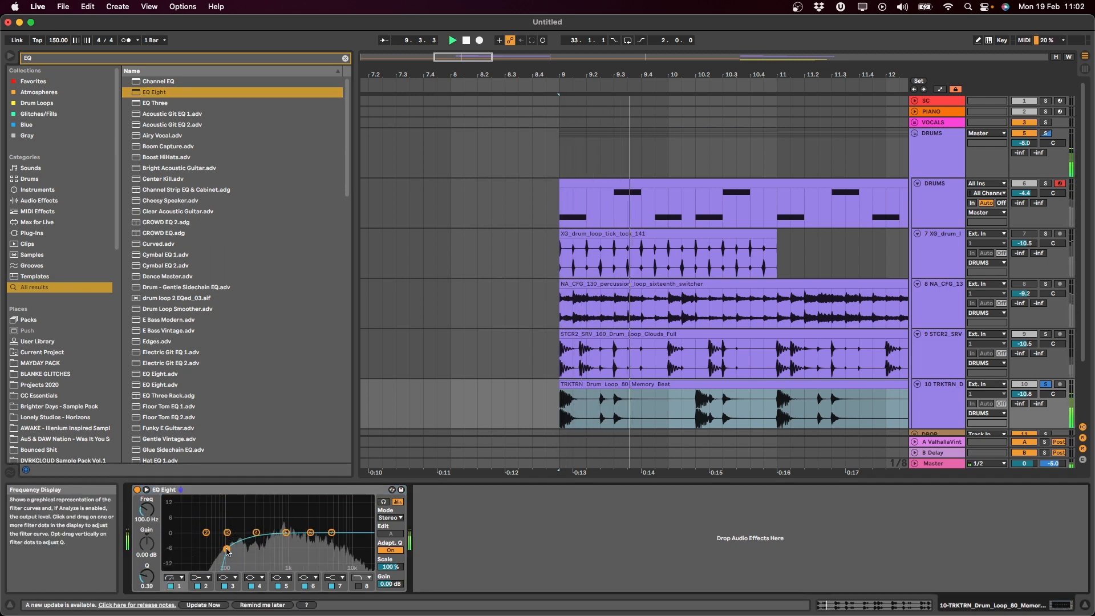
Enable a 48 dB high cut on band 8 of the TRKTRN EQ at 2.25 kHz with Q 0.26 and audition it with all drums.
{"action": "key", "text": "space"}
{"action": "left_click", "coordinate": [360, 587]}
{"action": "left_click", "coordinate": [359, 587]}
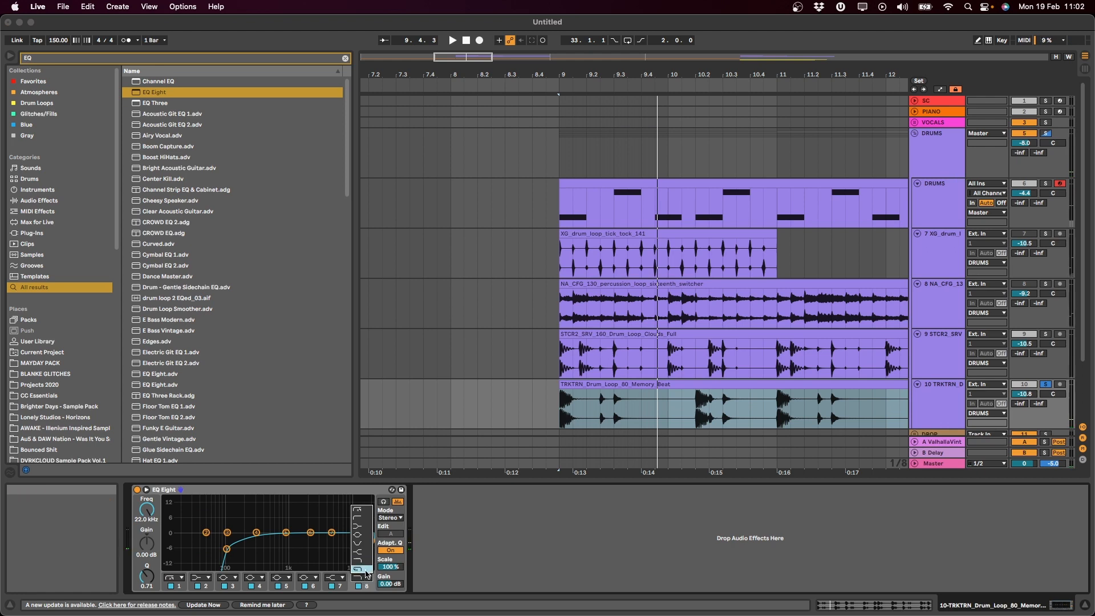
{"action": "key", "text": "space"}
{"action": "left_click_drag", "start_coordinate": [371, 533], "coordinate": [310, 555]}
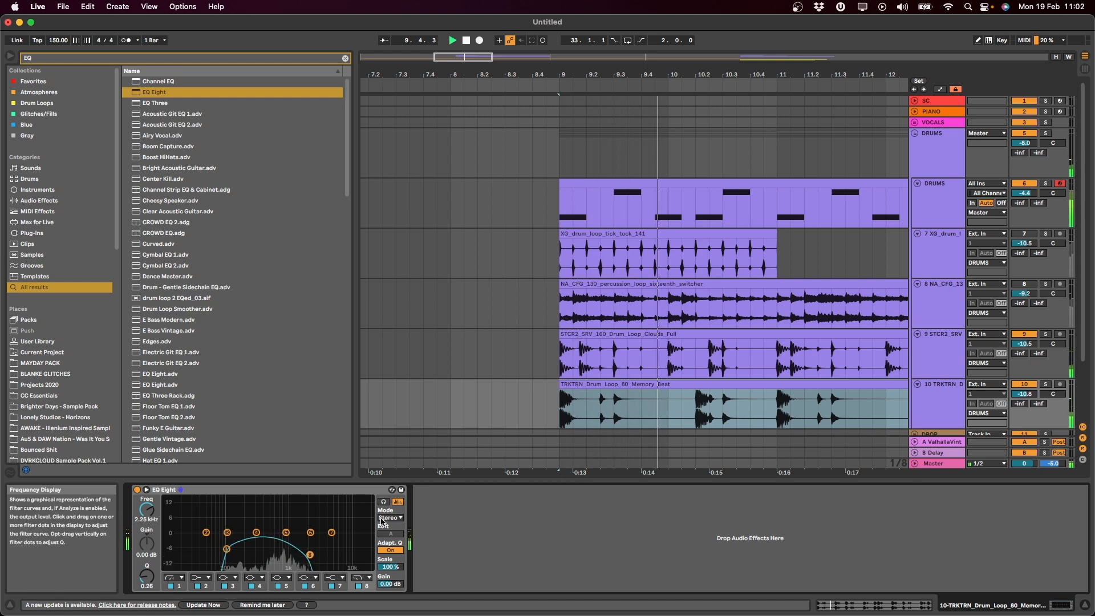
{"action": "left_click", "coordinate": [662, 385]}
{"action": "left_click", "coordinate": [715, 365]}
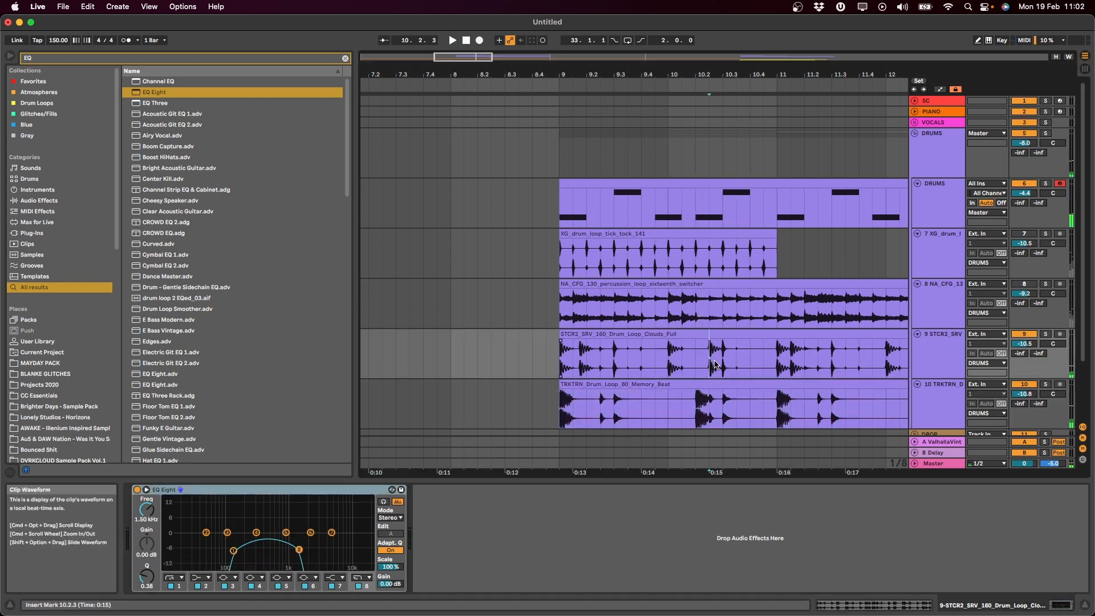
Move the XG_drum_loop_tick_tock_141 clip from bar 9 to bar 13 and duplicate it at bar 15.
{"action": "key", "text": "minus"}
{"action": "left_click", "coordinate": [710, 251]}
{"action": "key", "text": "Delete"}
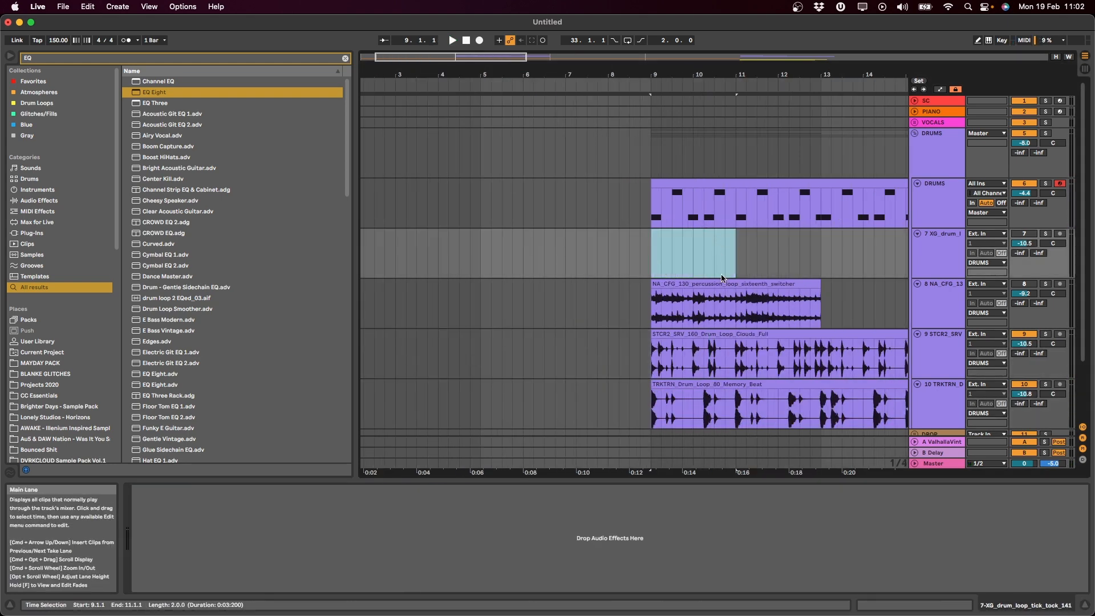
{"action": "scroll", "coordinate": [701, 245], "scroll_direction": "right", "scroll_amount": 5}
{"action": "left_click", "coordinate": [724, 268]}
{"action": "key", "text": "super+v"}
{"action": "key", "text": "super+d"}
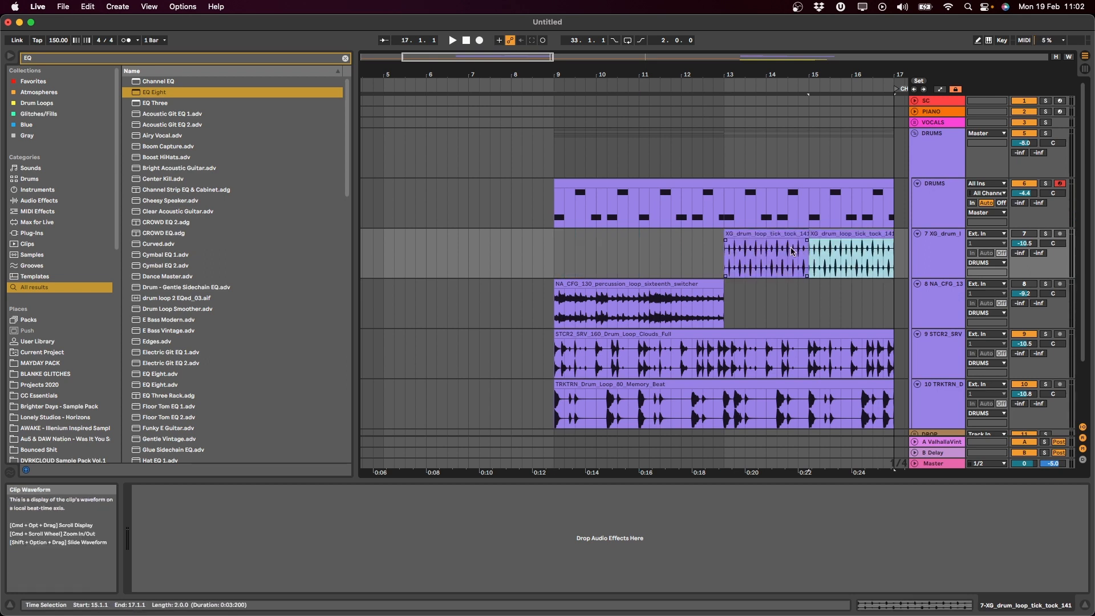
Reactivate the XG drum loop track and lower its volume to -18.1 dB while playing from bar 13.
{"action": "left_click", "coordinate": [748, 243]}
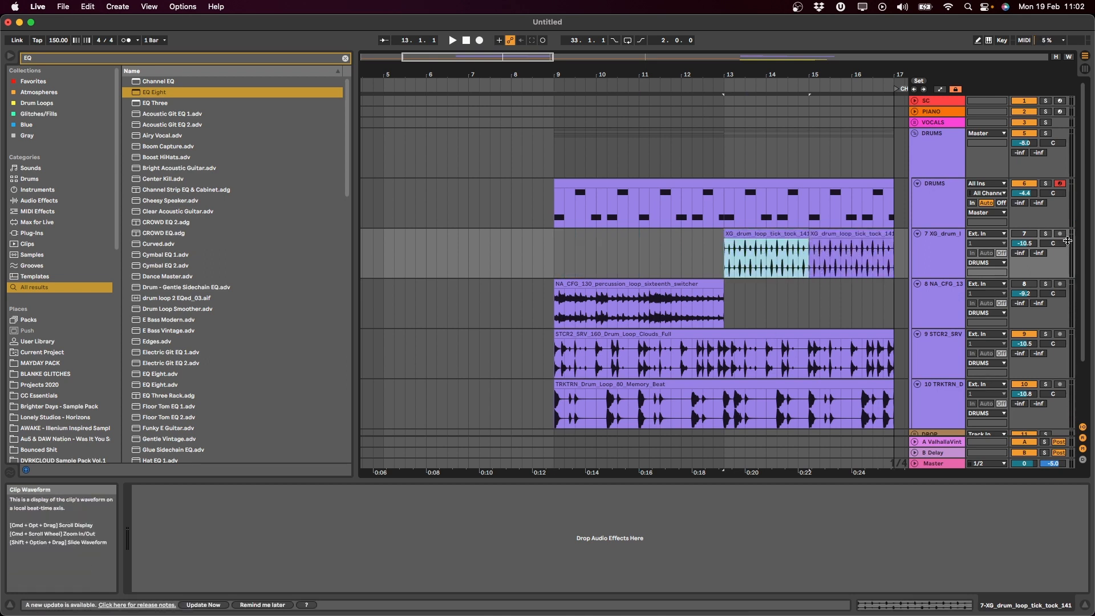
{"action": "left_click", "coordinate": [1018, 235]}
{"action": "key", "text": "space"}
{"action": "key", "text": "space"}
{"action": "key", "text": "space"}
{"action": "left_click_drag", "start_coordinate": [1024, 243], "coordinate": [1025, 249]}
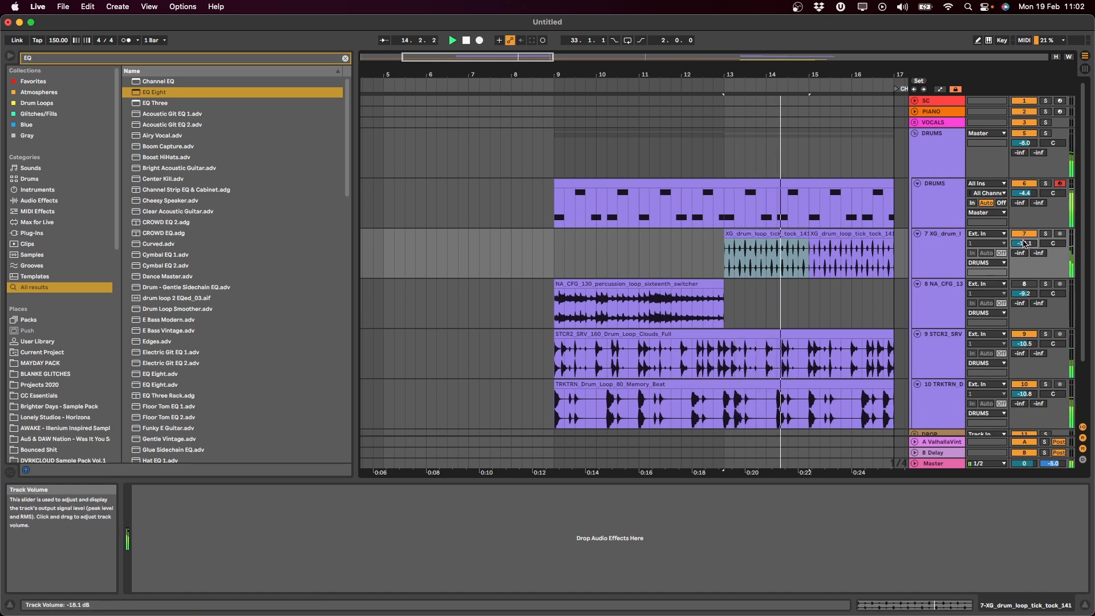
Automate band 8 of the STCR2 track's EQ Eight to switch off at bar 13.
{"action": "left_click", "coordinate": [543, 254]}
{"action": "left_click", "coordinate": [942, 361]}
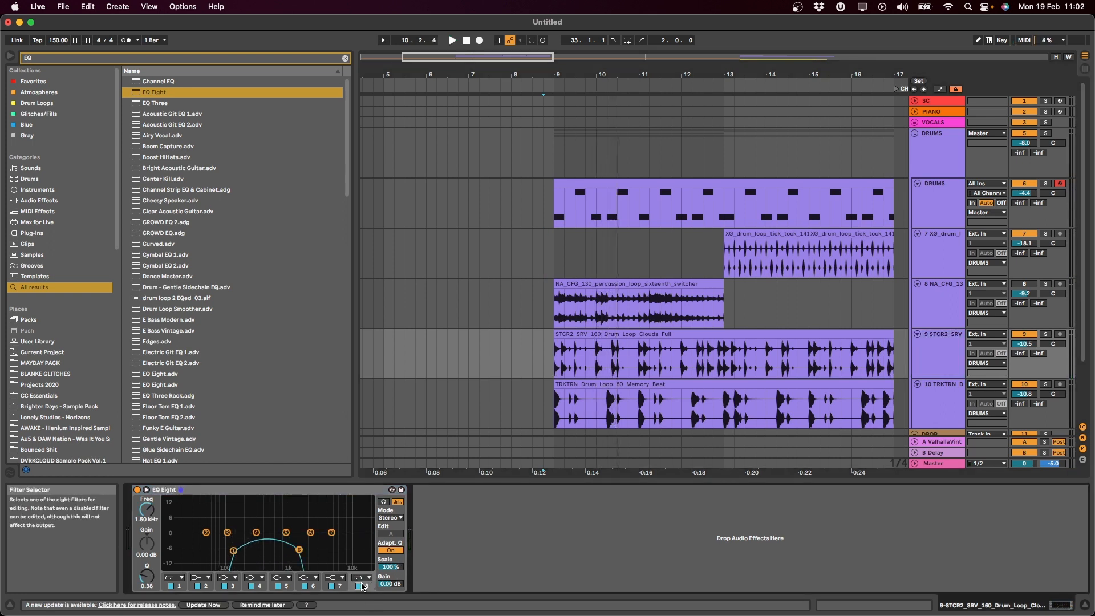
{"action": "key", "text": "a"}
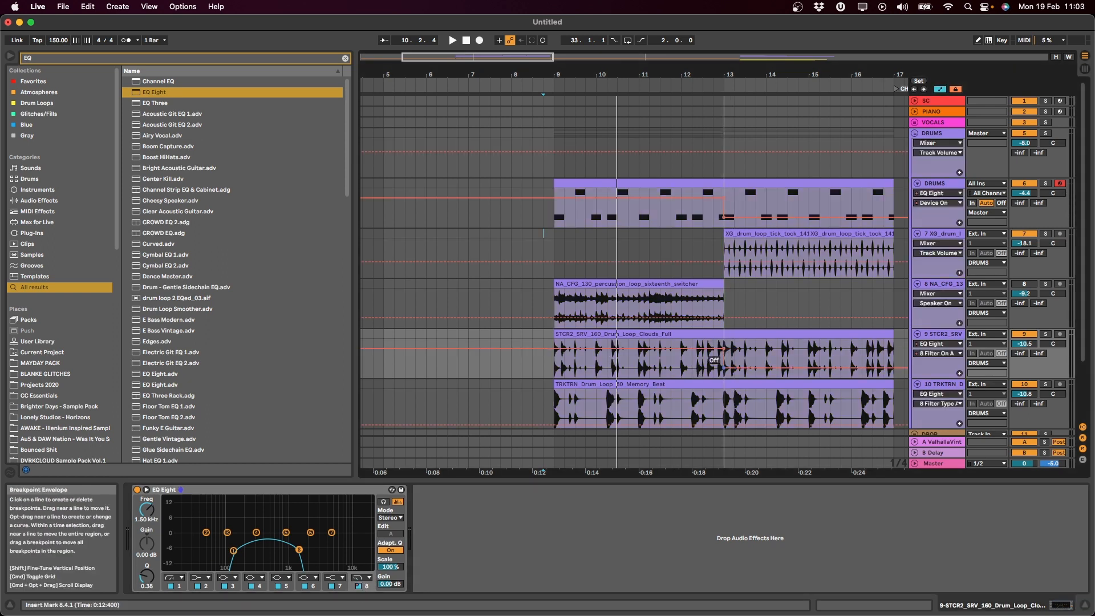
Automate band 8 of the TRKTRN track's EQ Eight to switch off at bar 13 and hide the automation lanes.
{"action": "left_click", "coordinate": [947, 392]}
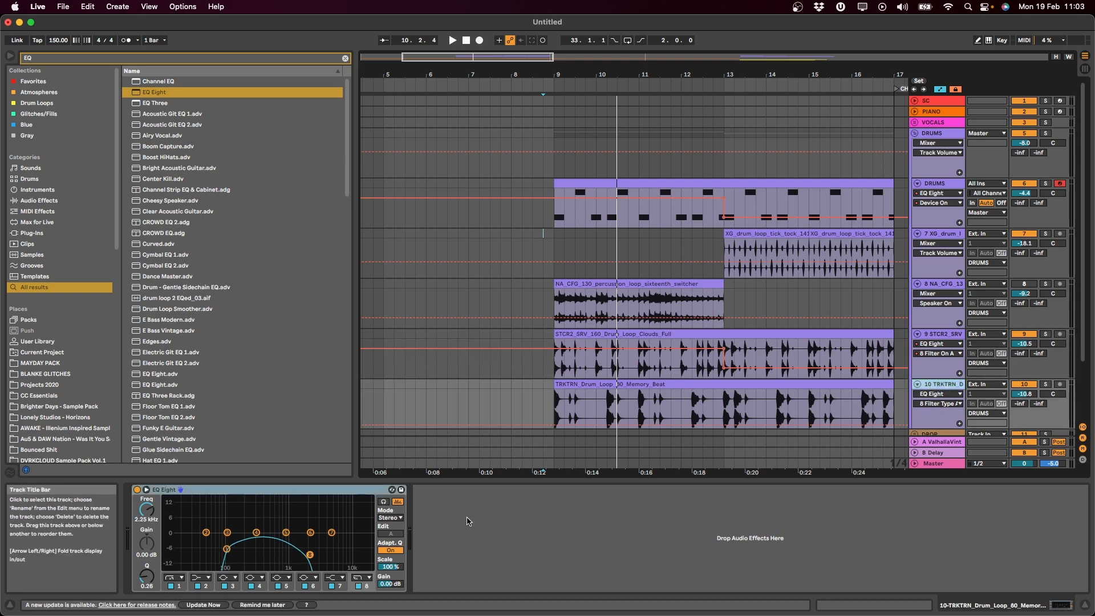
{"action": "left_click", "coordinate": [358, 588]}
{"action": "left_click", "coordinate": [723, 398]}
{"action": "left_click_drag", "start_coordinate": [725, 398], "coordinate": [724, 418]}
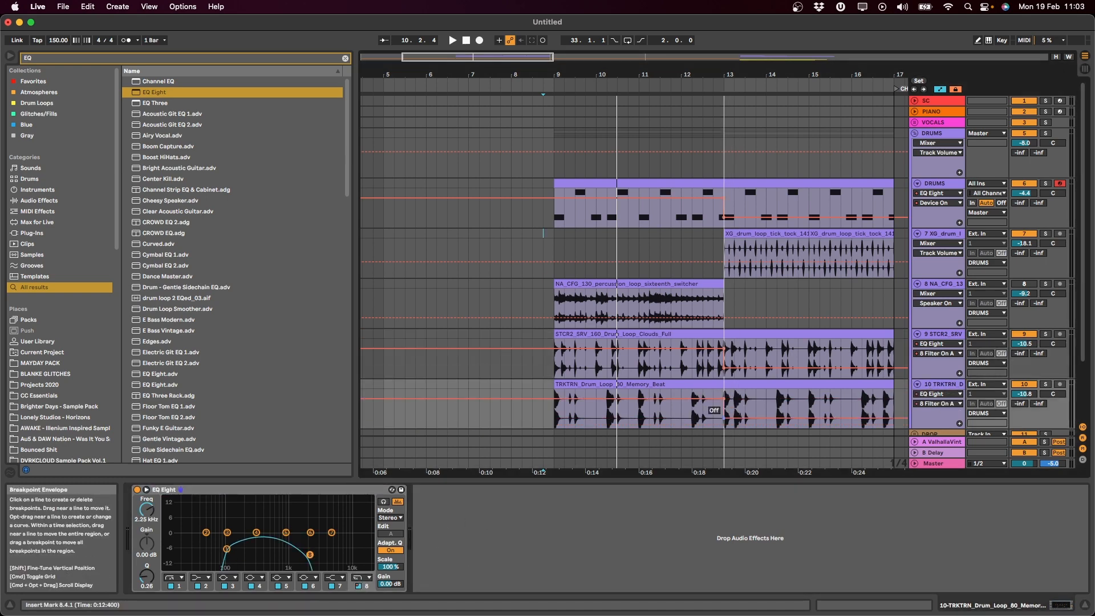
{"action": "left_click", "coordinate": [673, 423]}
{"action": "key", "text": "a"}
Play the drum section across bar 13 and lower the XG drum loop track volume to -23.6 dB.
{"action": "left_click", "coordinate": [708, 284]}
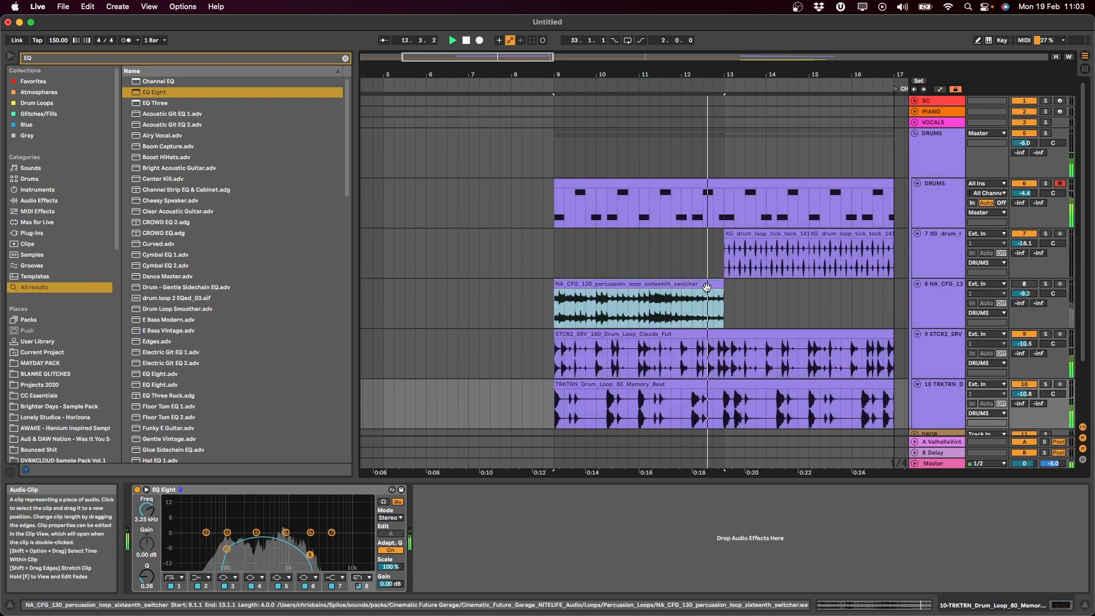
{"action": "left_click", "coordinate": [752, 206]}
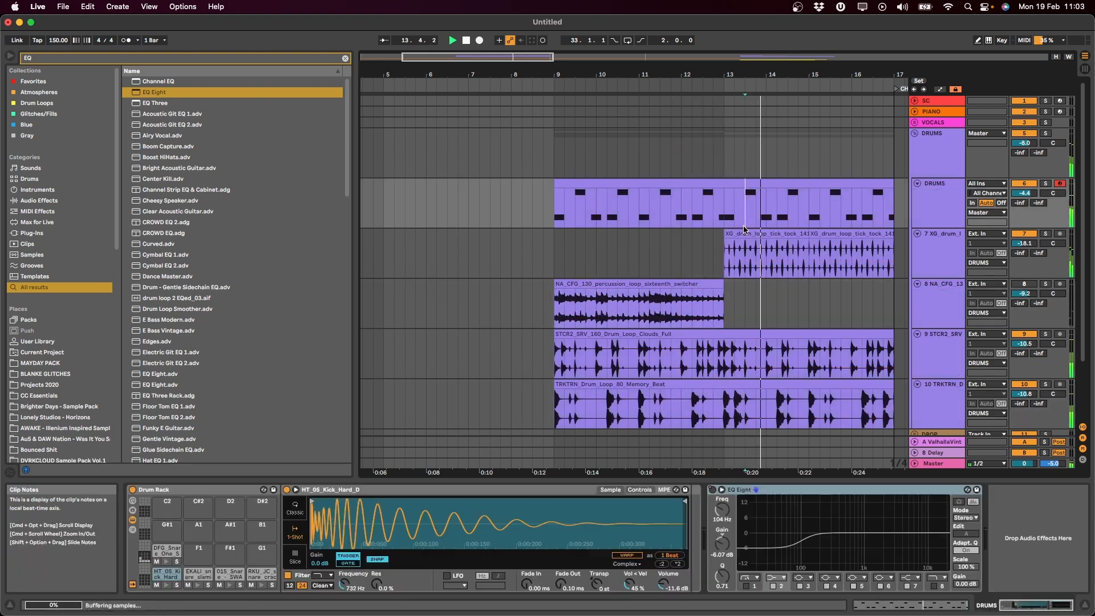
{"action": "left_click", "coordinate": [762, 234]}
{"action": "mouse_move", "coordinate": [1029, 243]}
{"action": "left_mouse_down"}
{"action": "mouse_move", "coordinate": [1030, 263]}
{"action": "mouse_move", "coordinate": [1029, 243]}
{"action": "left_mouse_up"}
{"action": "left_click", "coordinate": [793, 235]}
Place the KSHMR_Orchestral_Crash_Transition_05 clip at bar 16 on its FX track, leading into the chorus.
{"action": "scroll", "coordinate": [789, 238], "scroll_direction": "down", "scroll_amount": 5}
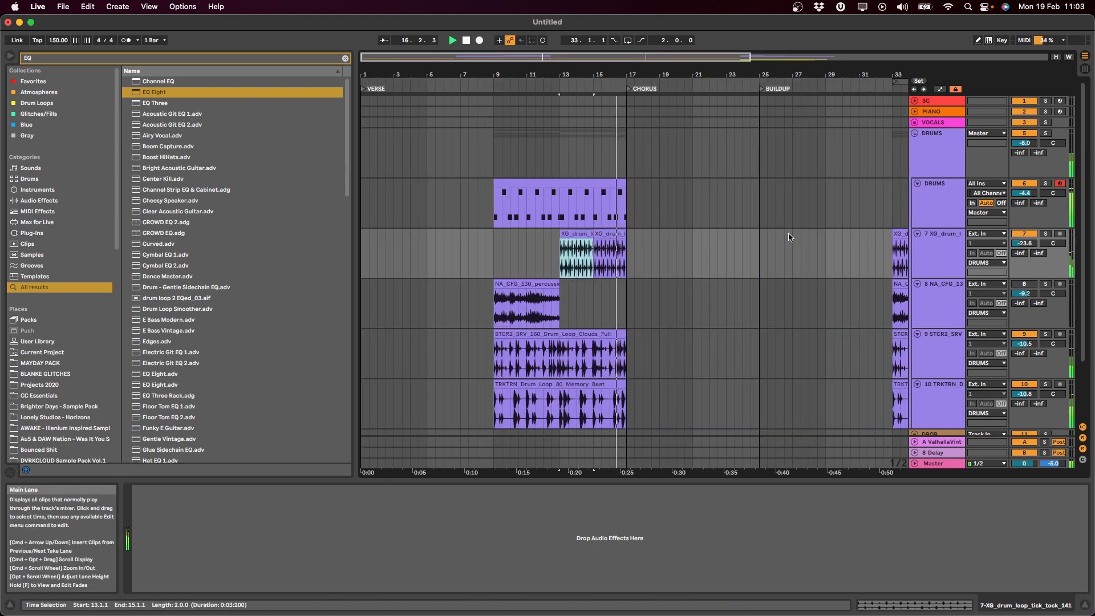
{"action": "scroll", "coordinate": [790, 237], "scroll_direction": "down", "scroll_amount": 3}
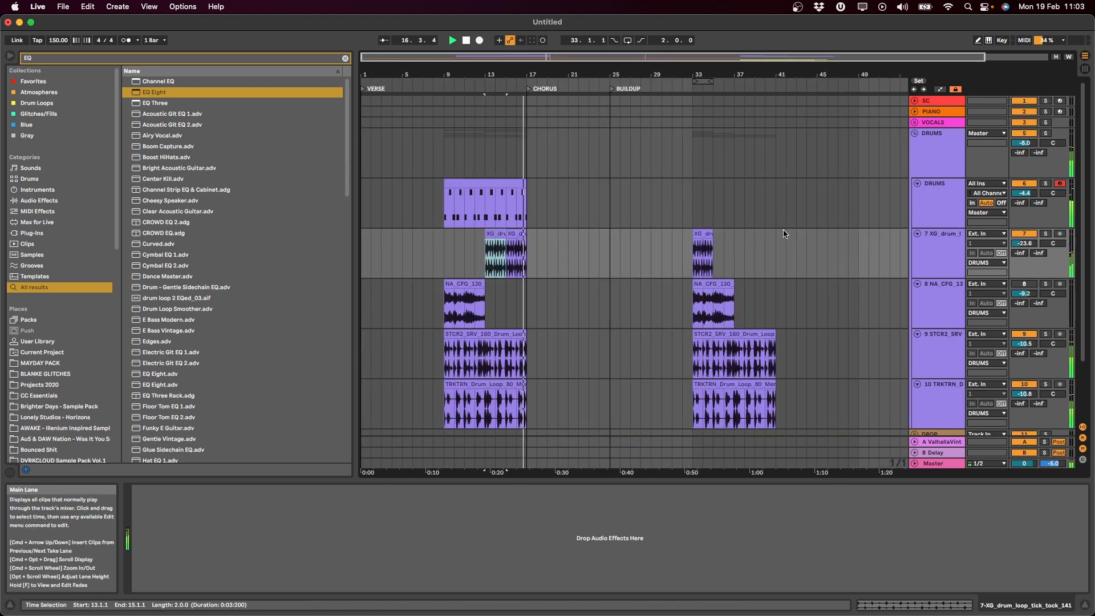
{"action": "left_click", "coordinate": [915, 134]}
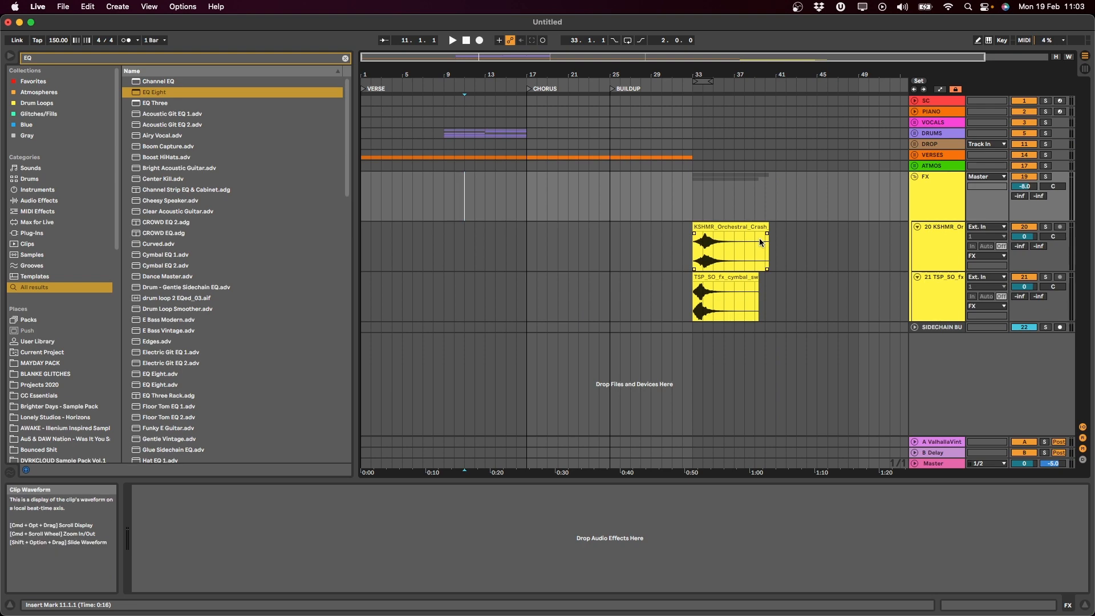
{"action": "scroll", "coordinate": [760, 242], "scroll_direction": "up", "scroll_amount": 5}
{"action": "left_click", "coordinate": [915, 134]}
{"action": "scroll", "coordinate": [720, 250], "scroll_direction": "down", "scroll_amount": 5}
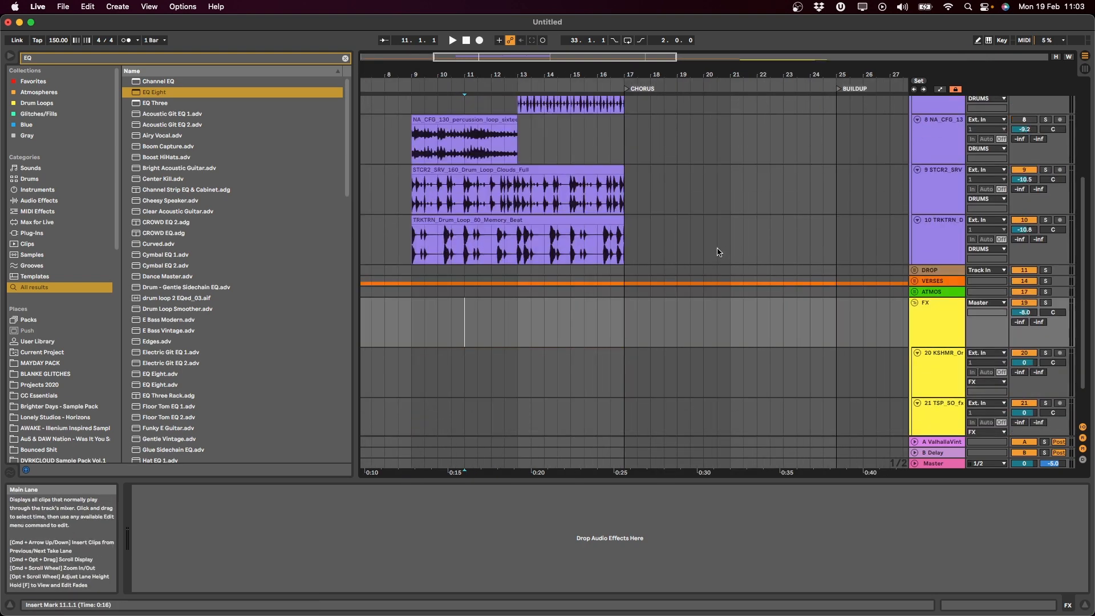
{"action": "scroll", "coordinate": [716, 240], "scroll_direction": "down", "scroll_amount": 2}
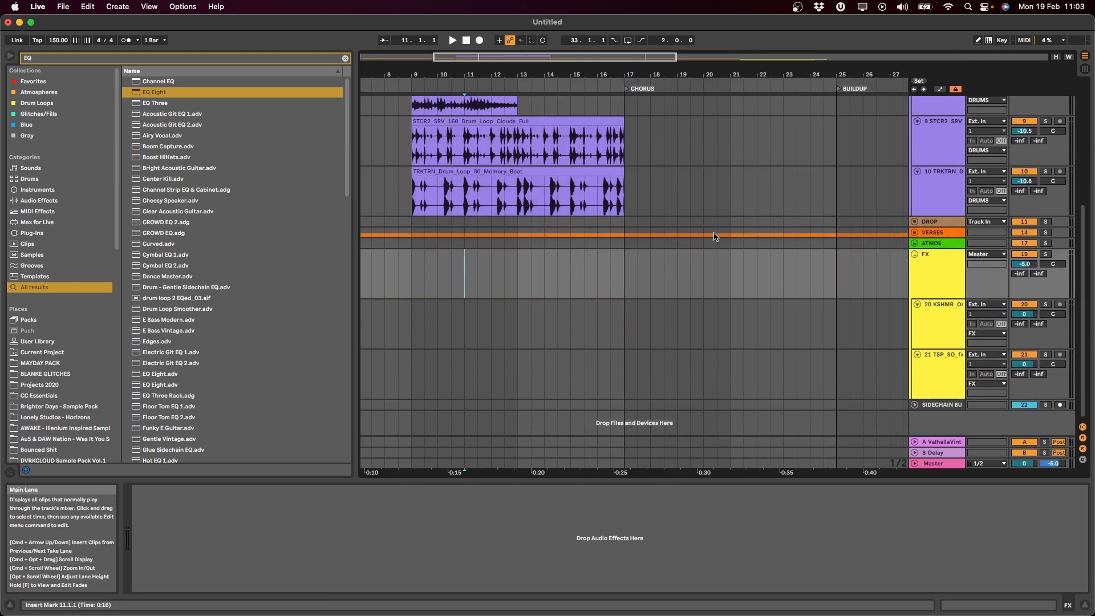
{"action": "scroll", "coordinate": [696, 208], "scroll_direction": "down", "scroll_amount": 5}
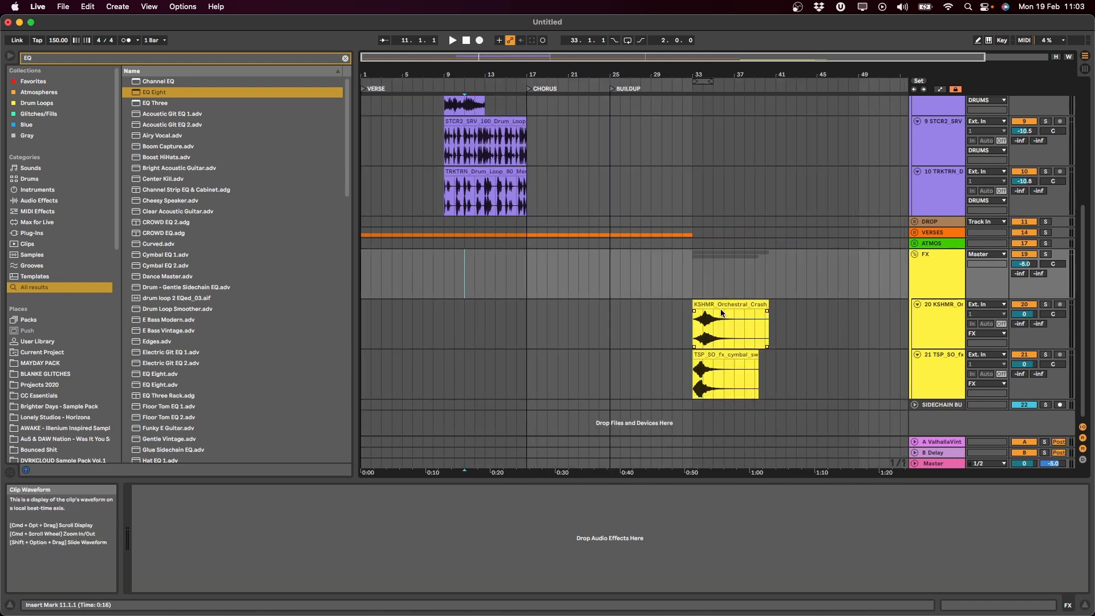
{"action": "left_click_drag", "start_coordinate": [722, 313], "coordinate": [517, 327]}
{"action": "scroll", "coordinate": [517, 328], "scroll_direction": "up", "scroll_amount": 5}
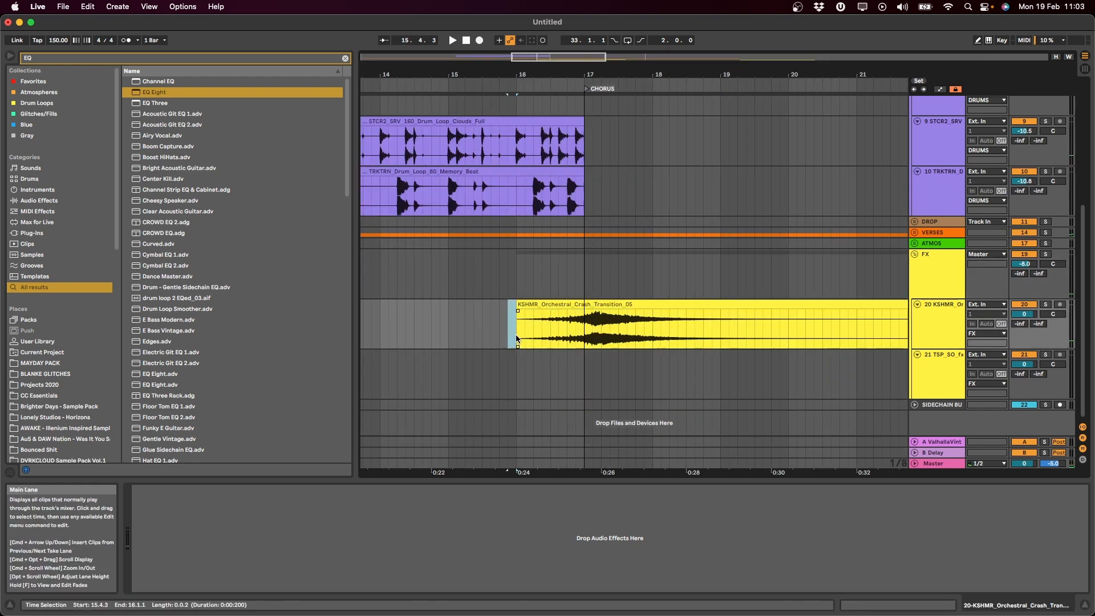
Play the orchestral crash transition from bar 16 and lower its track volume to -11.0 dB.
{"action": "left_click", "coordinate": [519, 337]}
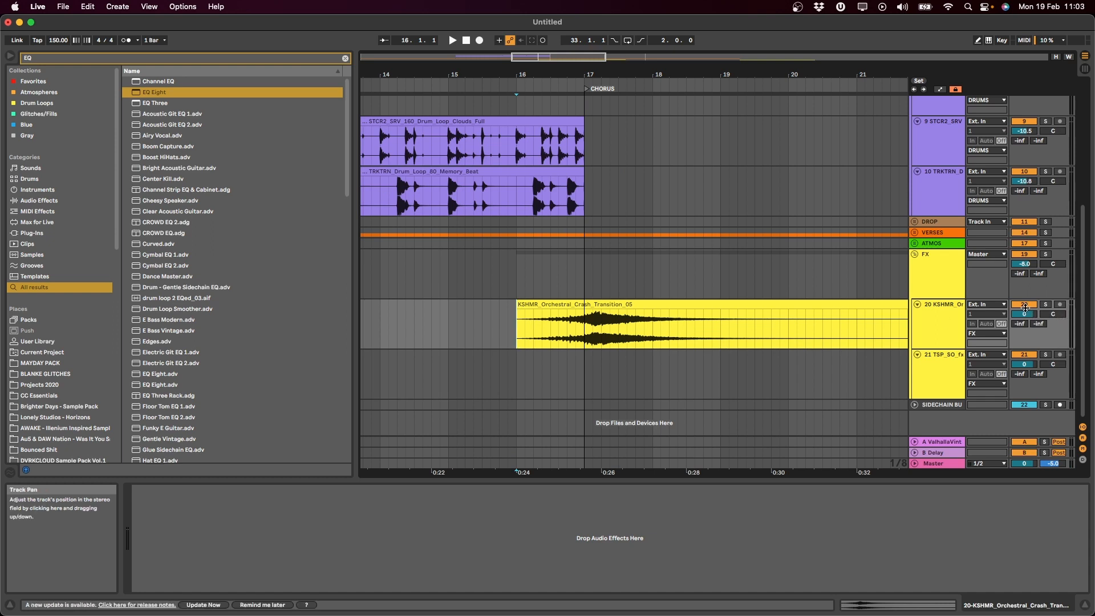
{"action": "key", "text": "space"}
{"action": "left_click_drag", "start_coordinate": [1025, 314], "coordinate": [1025, 325]}
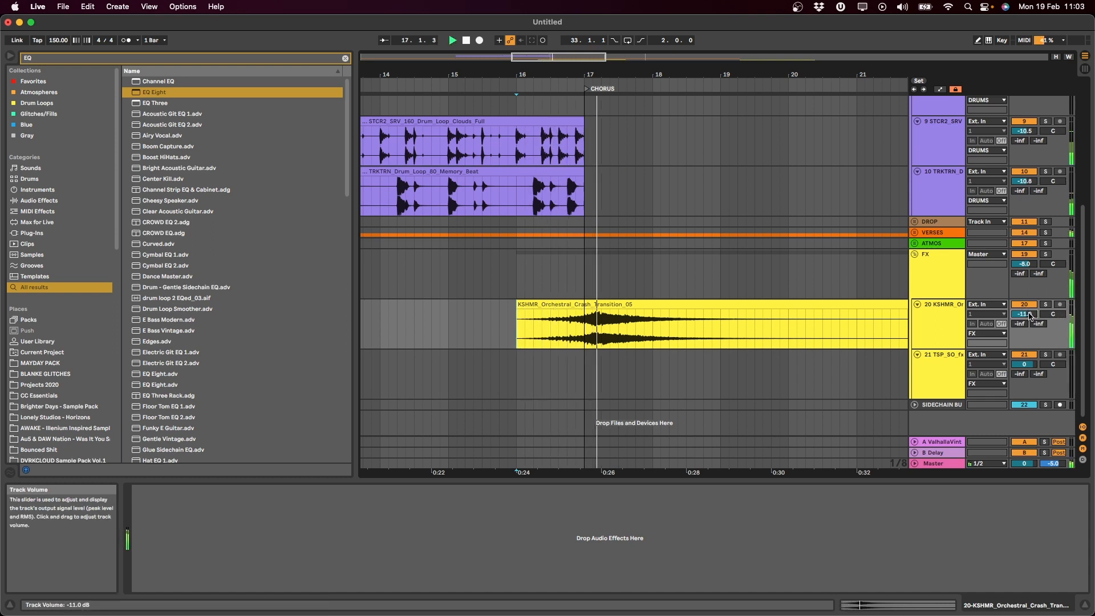
{"action": "key", "text": "space"}
Solo the orchestral crash transition track and play the clip around bar 17 to locate its peak.
{"action": "left_click", "coordinate": [540, 322]}
{"action": "key", "text": "plus"}
{"action": "key", "text": "plus"}
{"action": "key", "text": "plus"}
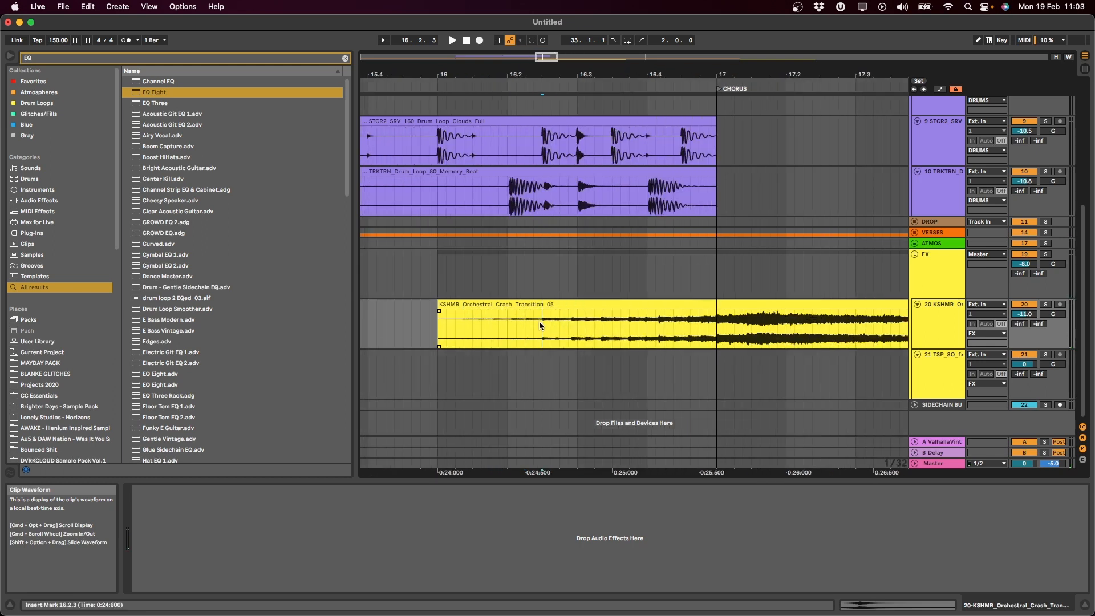
{"action": "scroll", "coordinate": [571, 326], "scroll_direction": "right", "scroll_amount": 2}
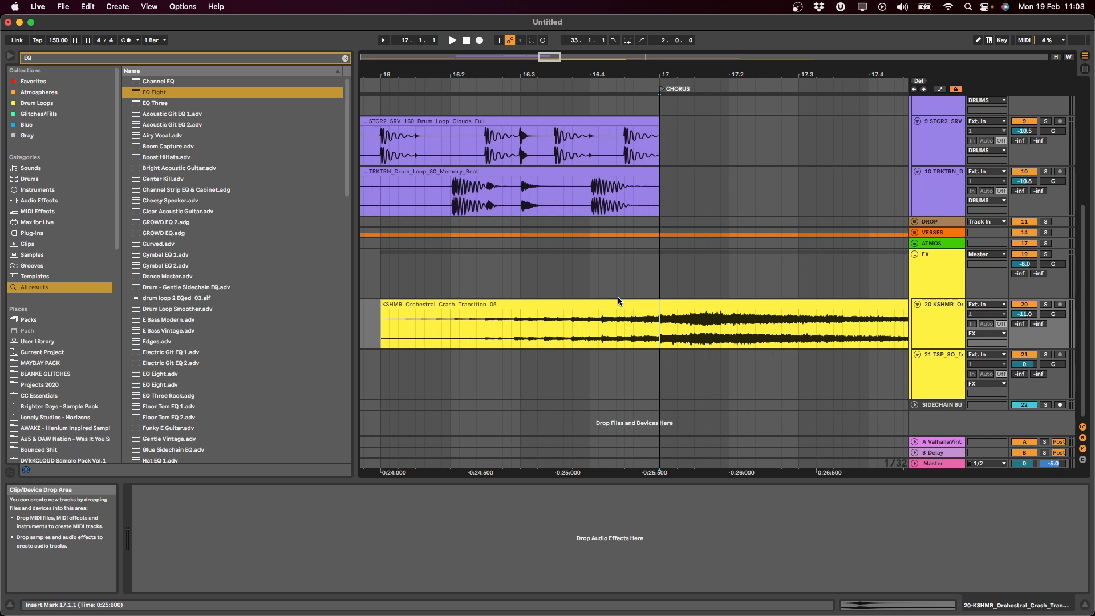
{"action": "key", "text": "s"}
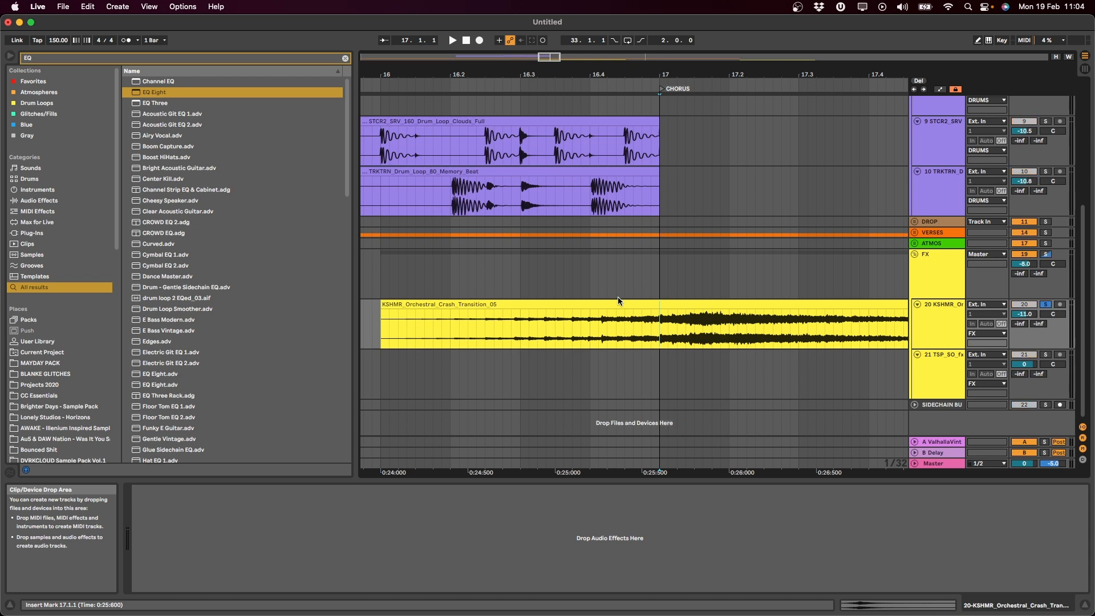
{"action": "left_click", "coordinate": [580, 320]}
{"action": "key", "text": "space"}
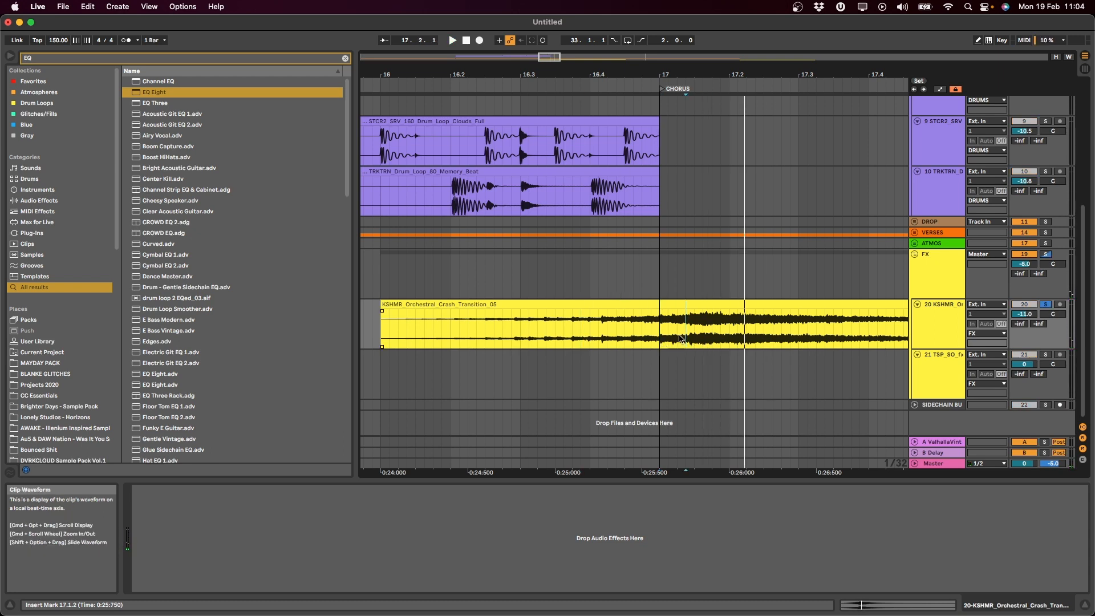
{"action": "key", "text": "space"}
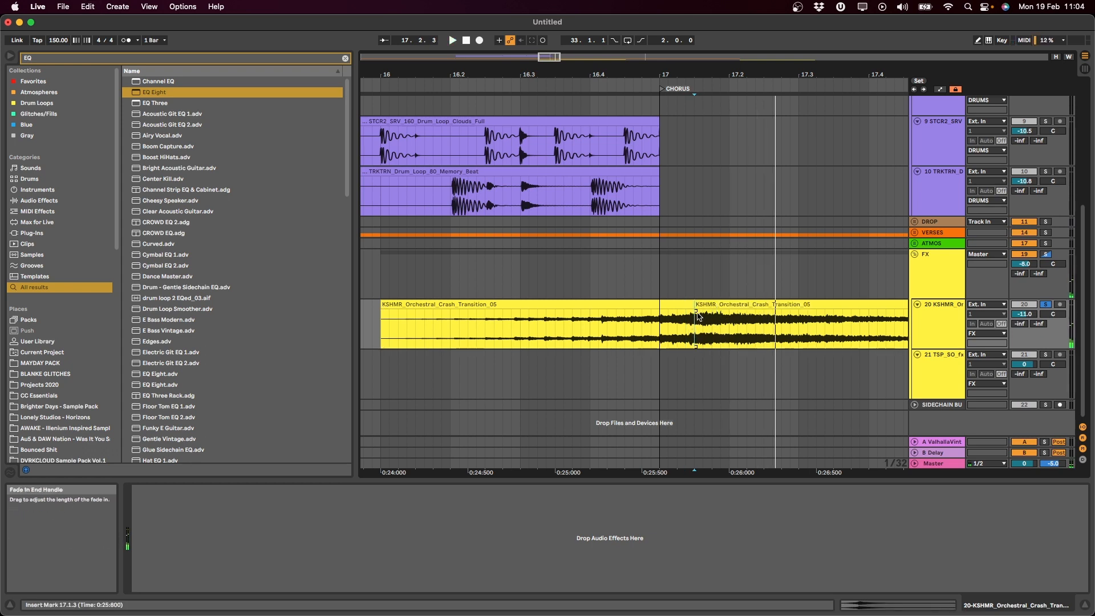
Shift the orchestral crash transition clip to start at 15.4.3, aligning its peak with the chorus at bar 17, and play it unsoloed.
{"action": "key", "text": "super+z"}
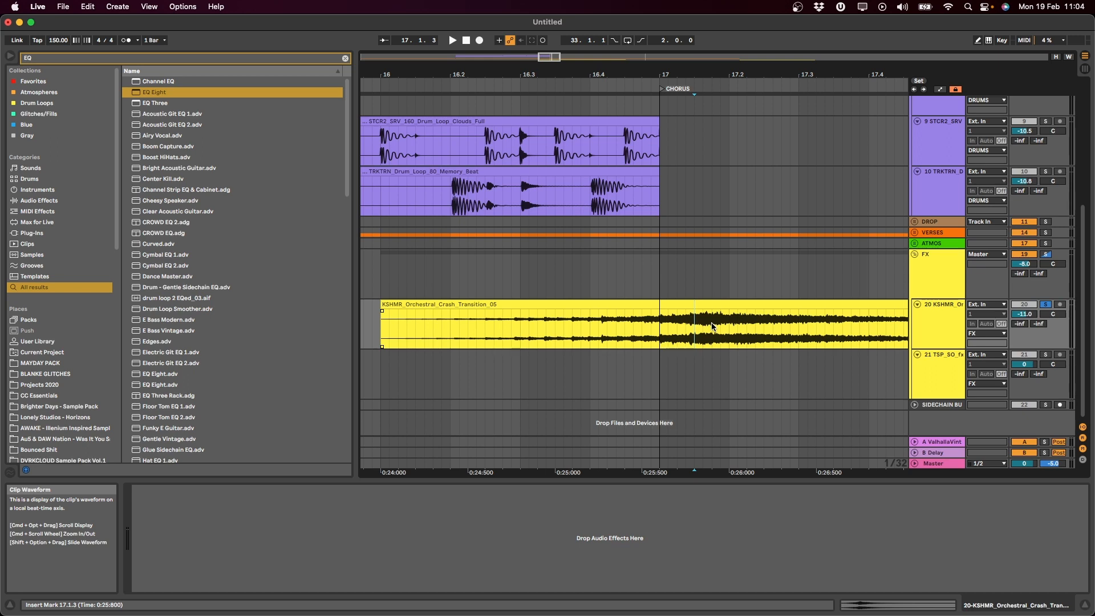
{"action": "key", "text": "super+e"}
{"action": "left_click", "coordinate": [683, 300]}
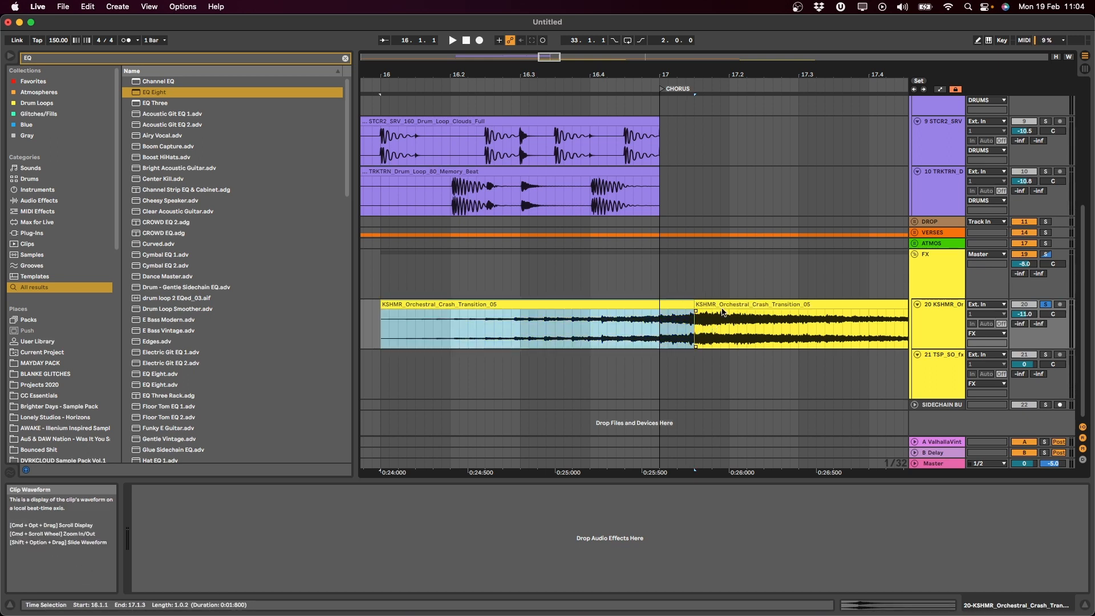
{"action": "left_click_drag", "start_coordinate": [395, 304], "coordinate": [675, 304]}
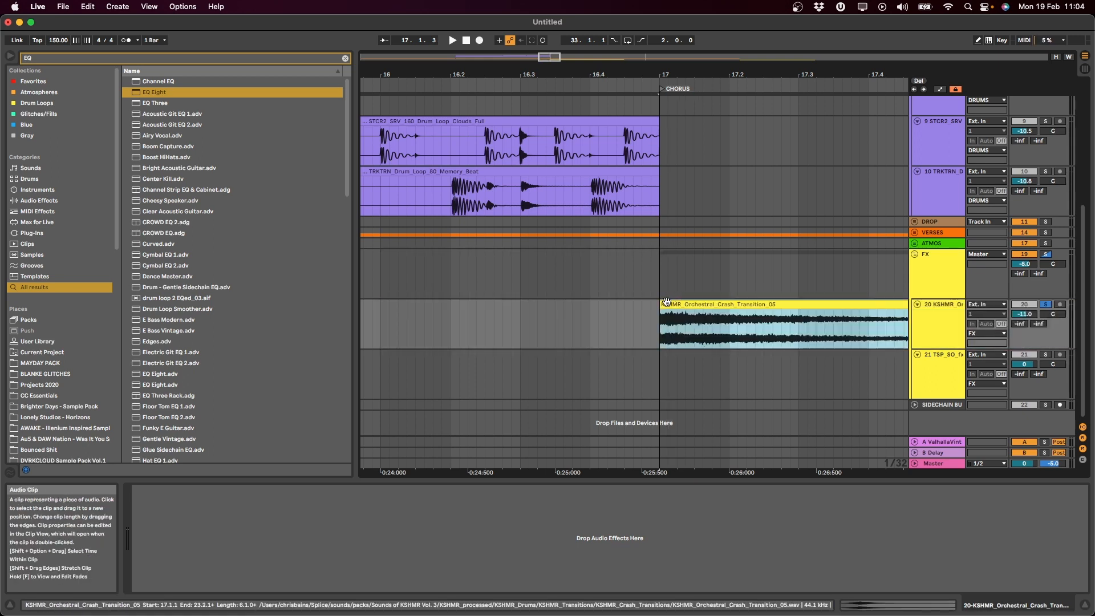
{"action": "key", "text": "super+z"}
{"action": "key", "text": "super+z"}
{"action": "key", "text": "space"}
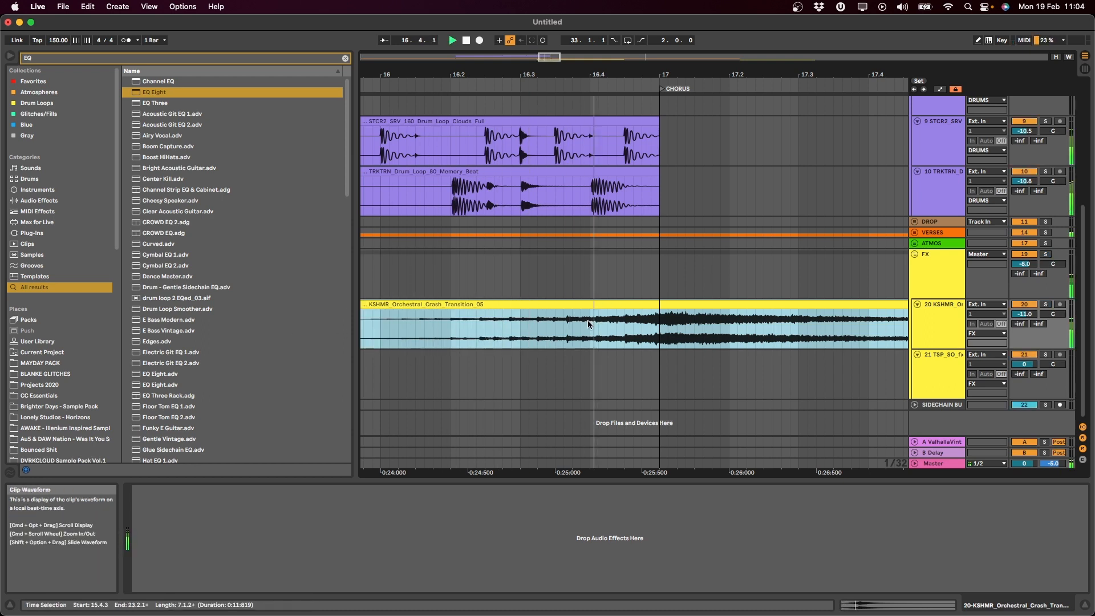
{"action": "left_click", "coordinate": [629, 338]}
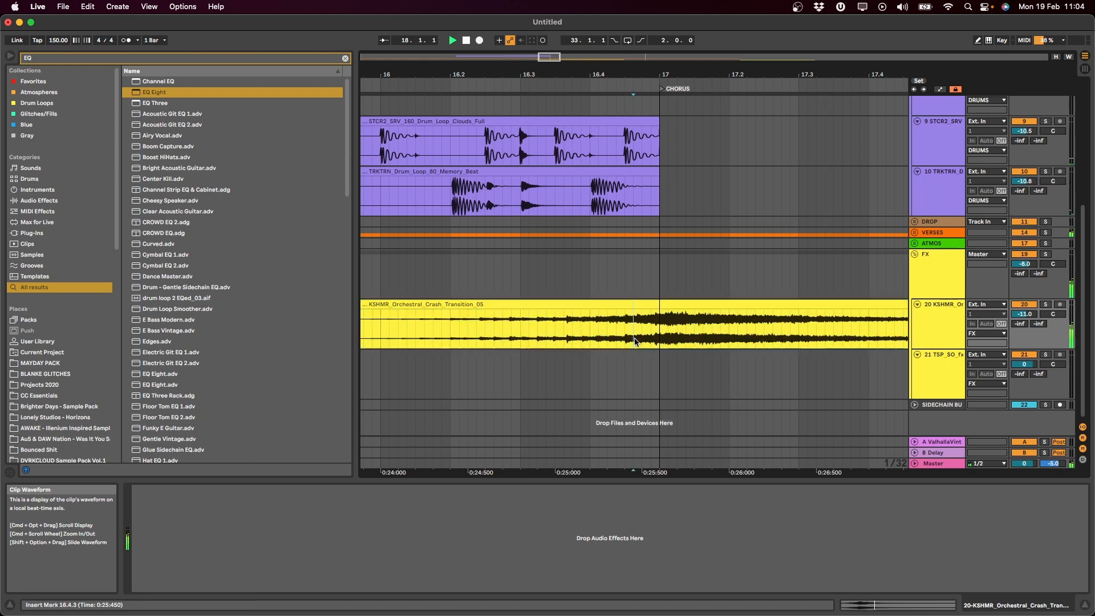
Automate the HT_05_Kick_Hard_D filter frequency to step up at bar 13 and keep rising towards bar 17, checking it in playback.
{"action": "scroll", "coordinate": [632, 339], "scroll_direction": "down", "scroll_amount": 10}
{"action": "key", "text": "space"}
{"action": "scroll", "coordinate": [561, 331], "scroll_direction": "up", "scroll_amount": 8}
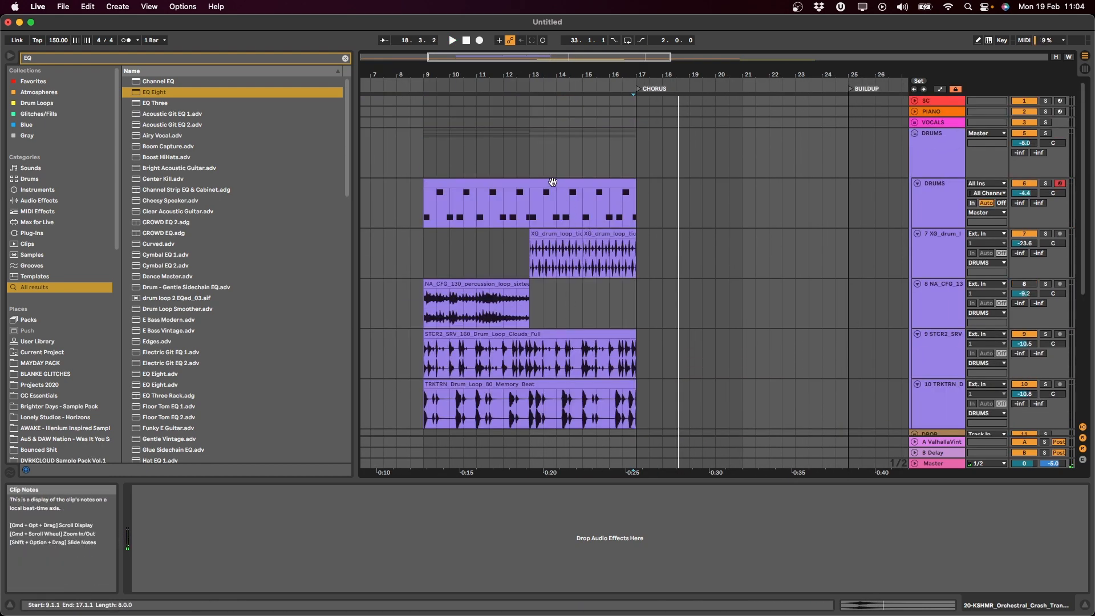
{"action": "left_click", "coordinate": [531, 201]}
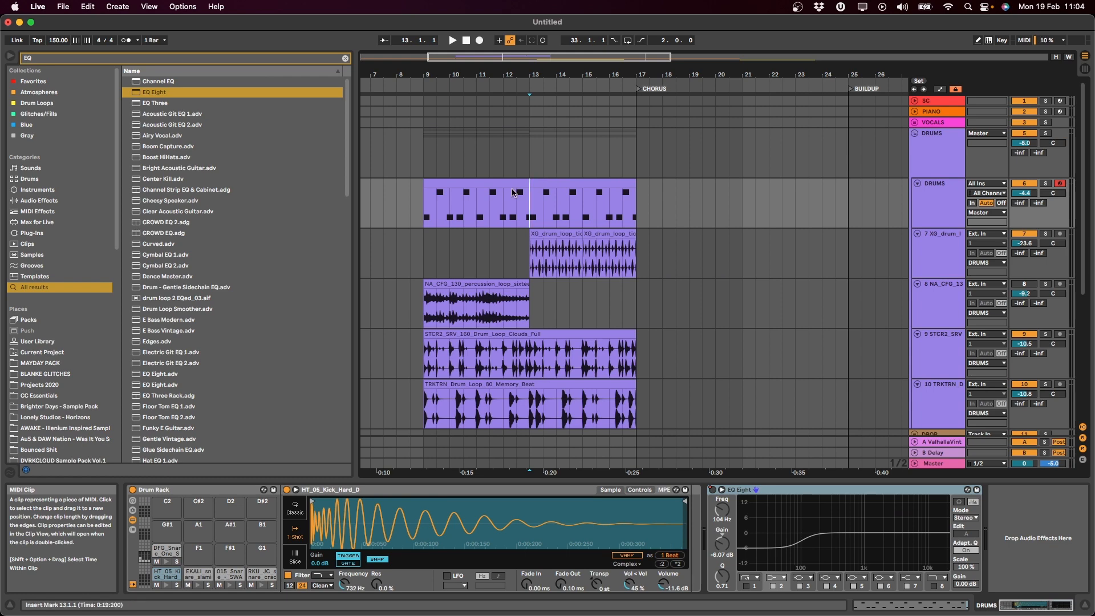
{"action": "left_click", "coordinate": [515, 183]}
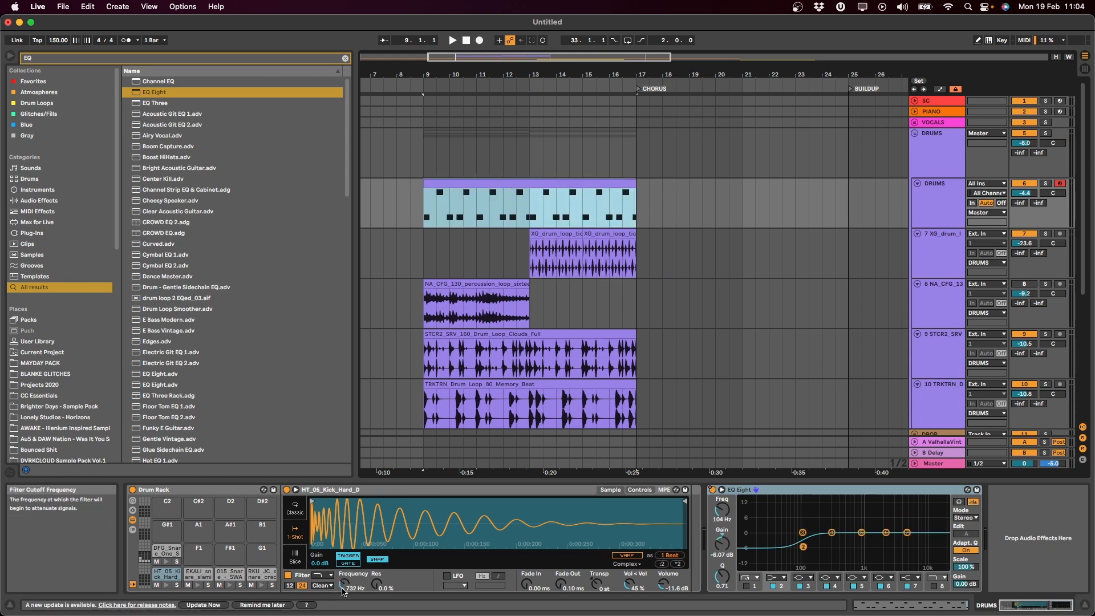
{"action": "key", "text": "a"}
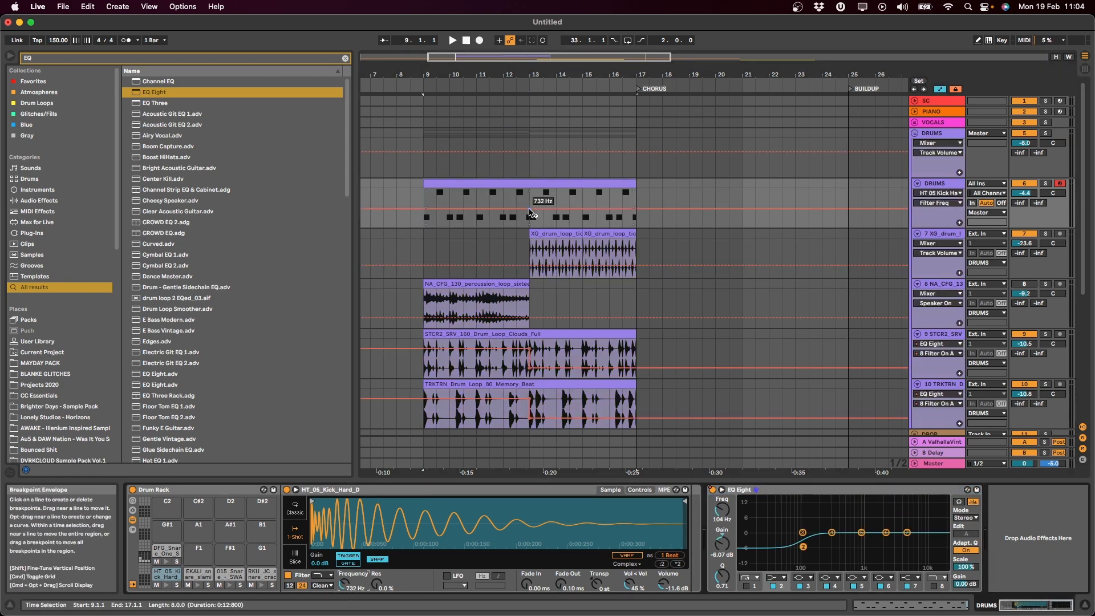
{"action": "left_click_drag", "start_coordinate": [528, 213], "coordinate": [529, 189]}
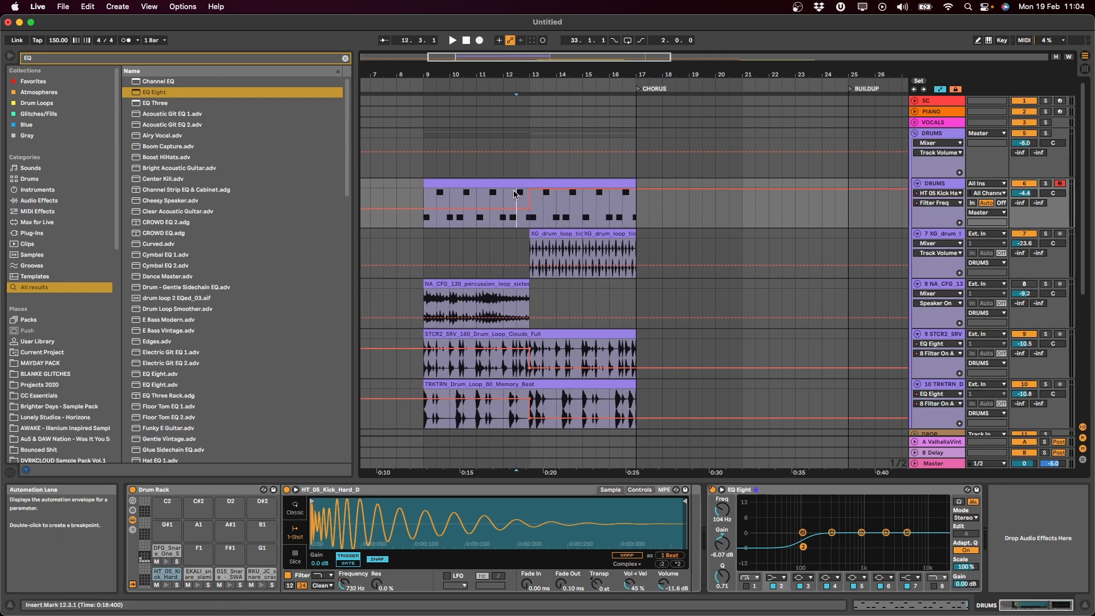
{"action": "key", "text": "space"}
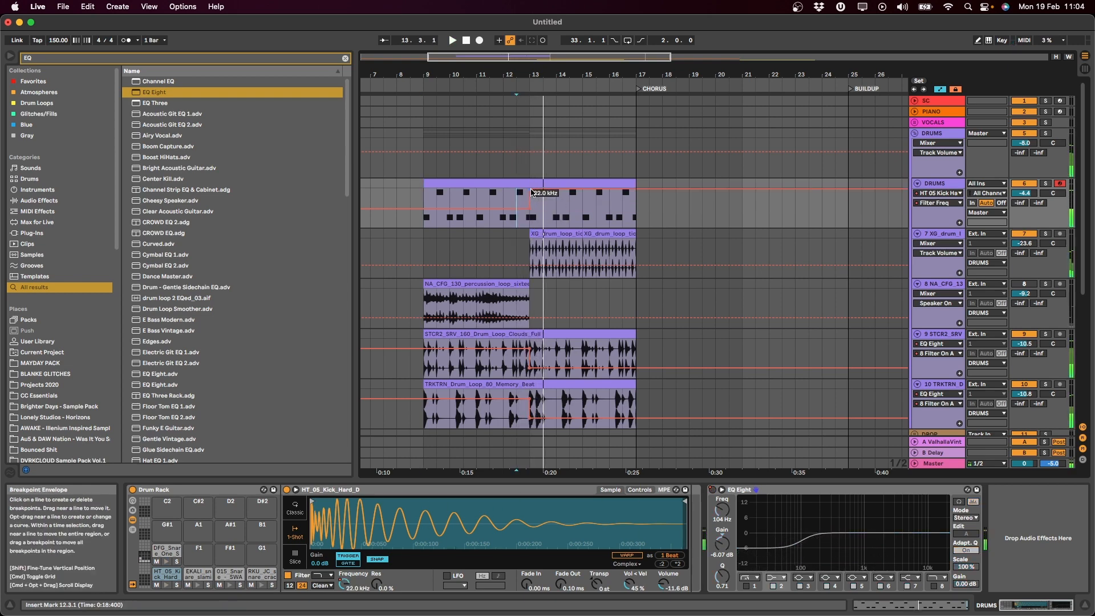
{"action": "left_click_drag", "start_coordinate": [543, 189], "coordinate": [633, 211]}
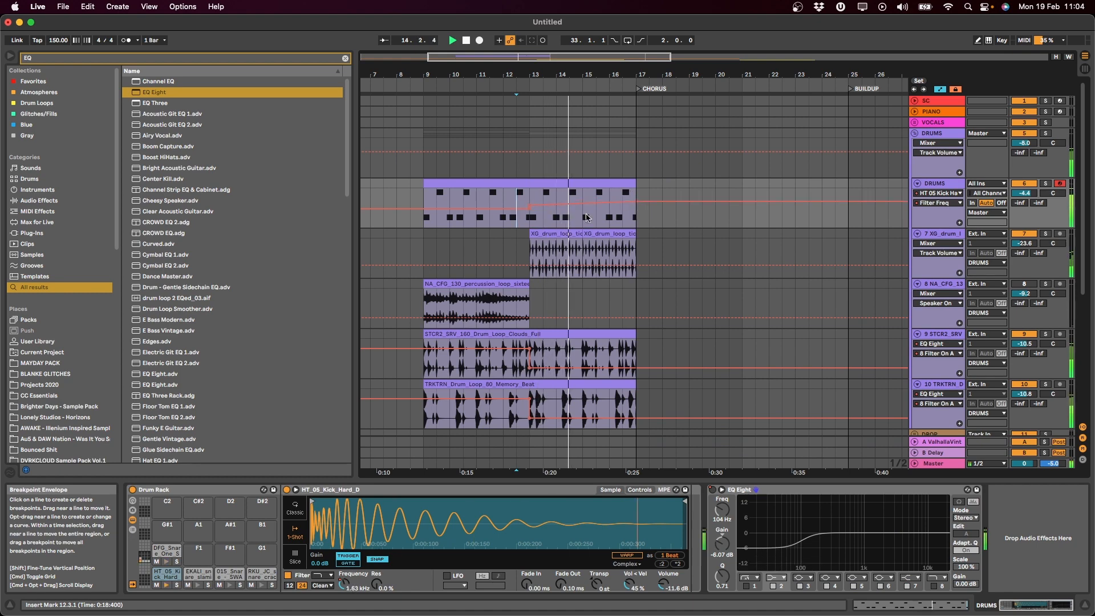
{"action": "key", "text": "space"}
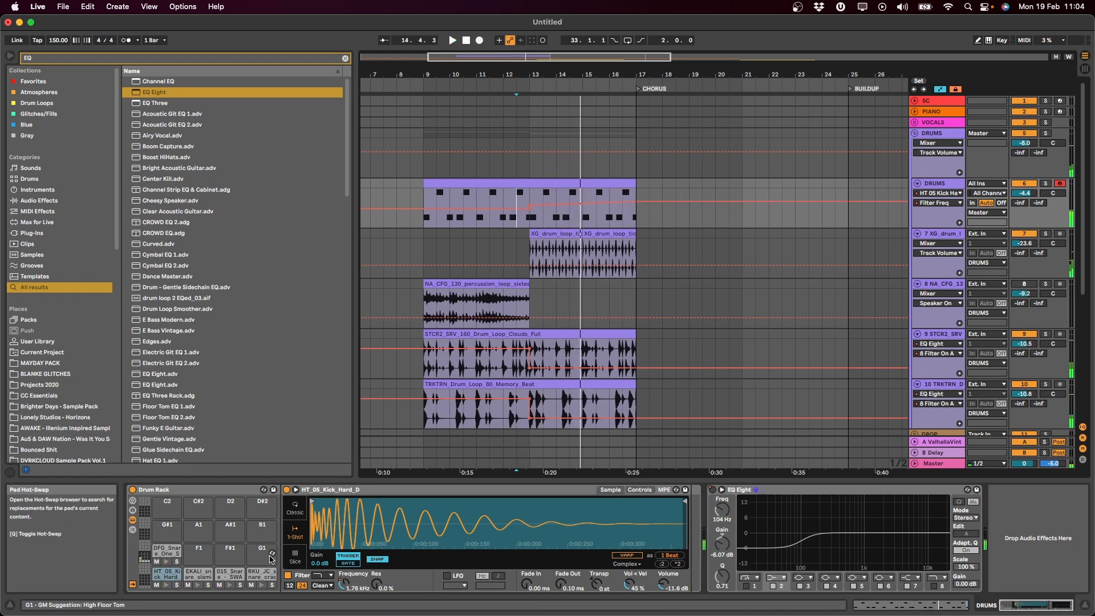
Automate the DFG_Snare_One_Shot_Optimus filter frequency to rise from 2.08 kHz at bar 13 to about 9 kHz at bar 17.
{"action": "left_click", "coordinate": [167, 550]}
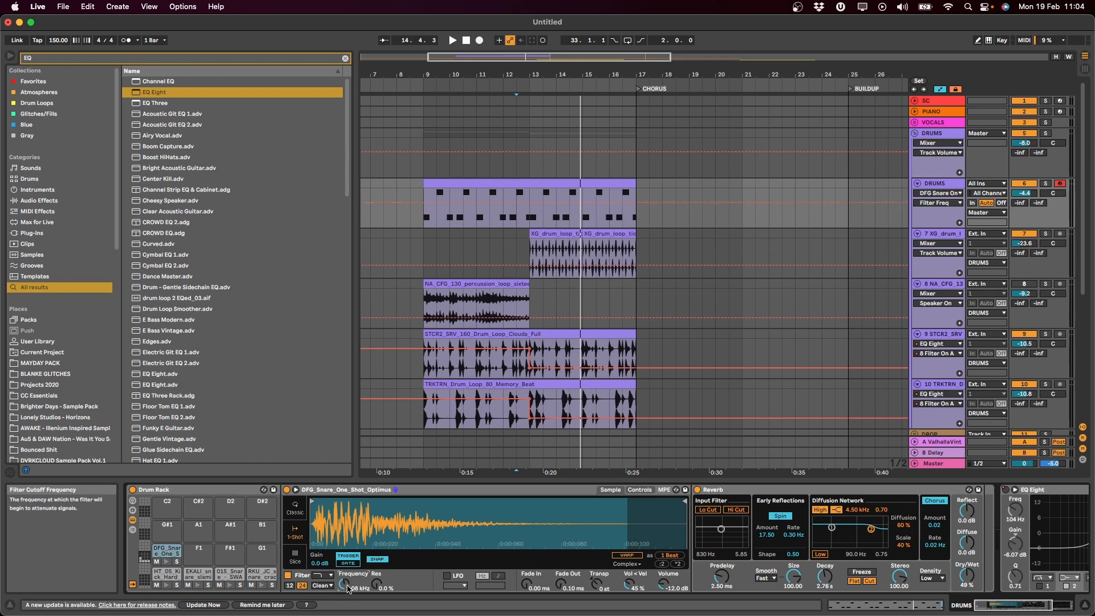
{"action": "key", "text": "space"}
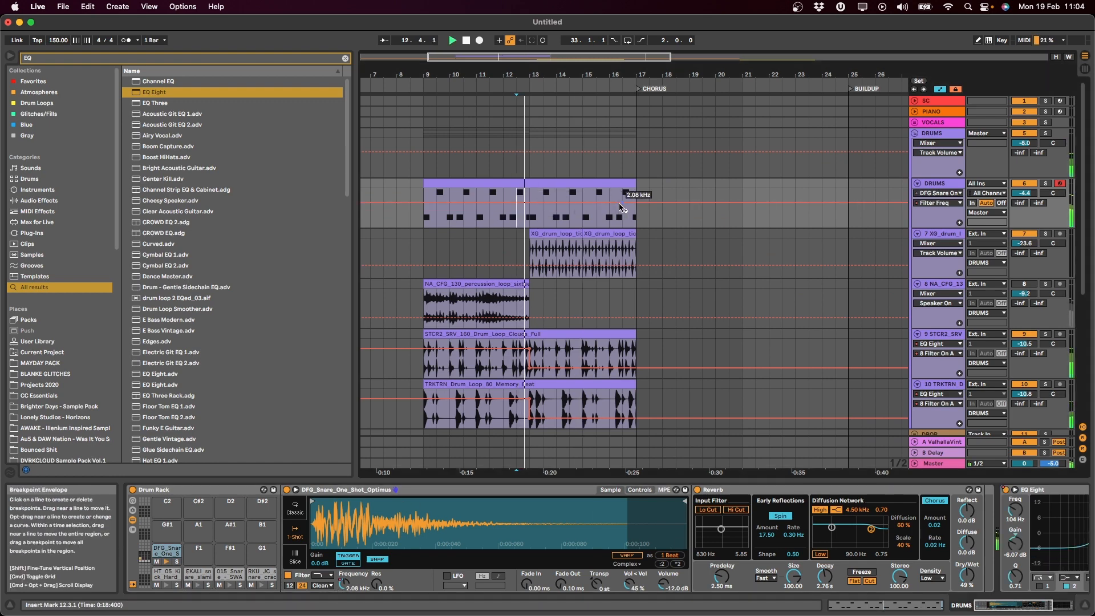
{"action": "left_click_drag", "start_coordinate": [637, 209], "coordinate": [636, 193]}
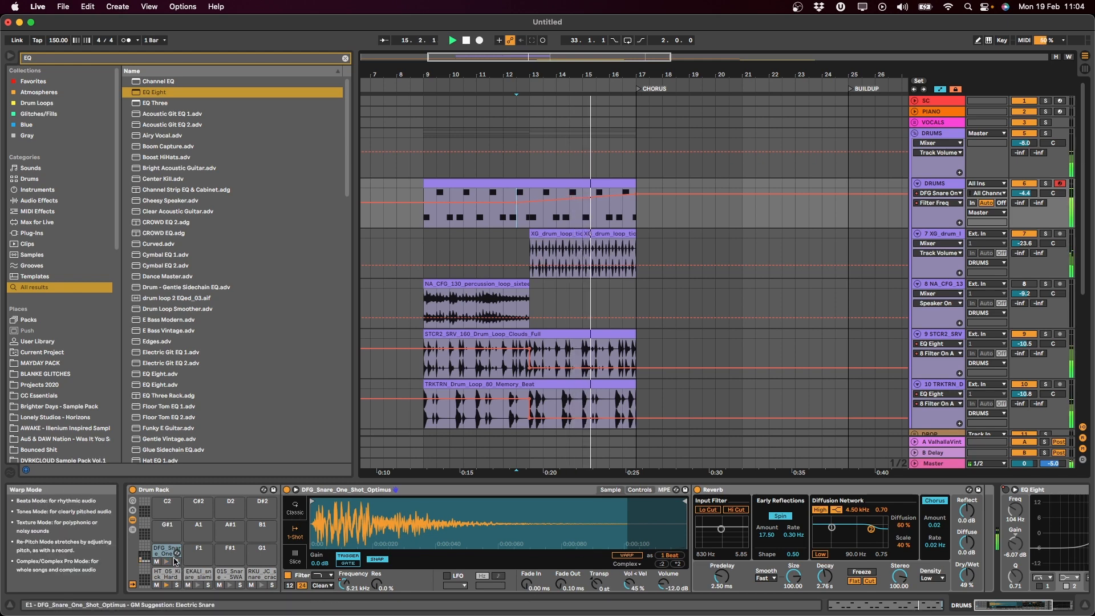
Lower the snare sample's volume to -15.0 dB and the end point of its filter automation to about 3.8 kHz.
{"action": "key", "text": "space"}
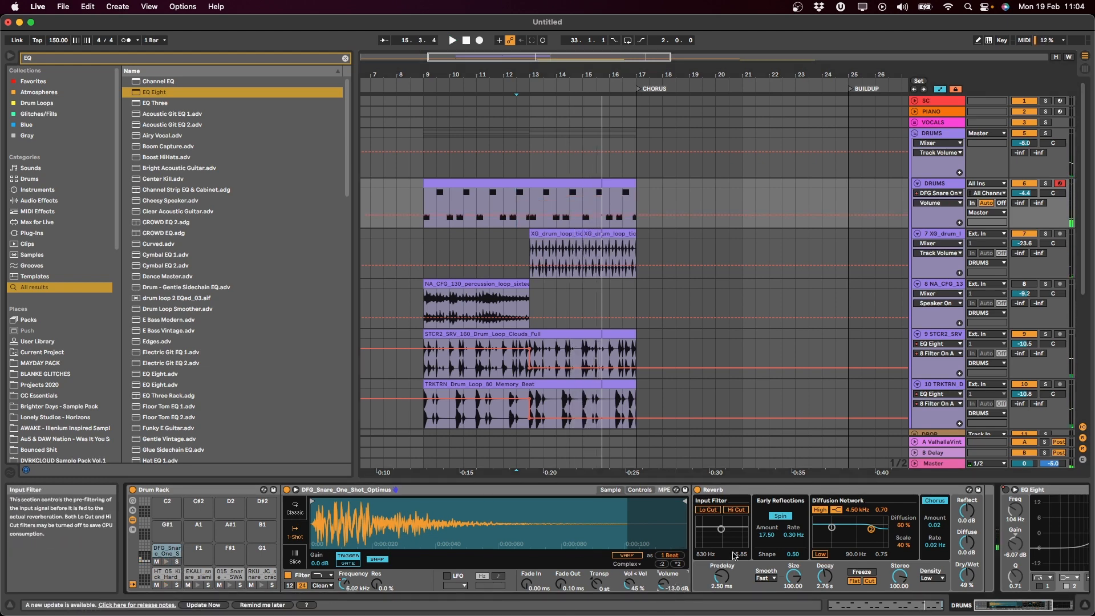
{"action": "key", "text": "space"}
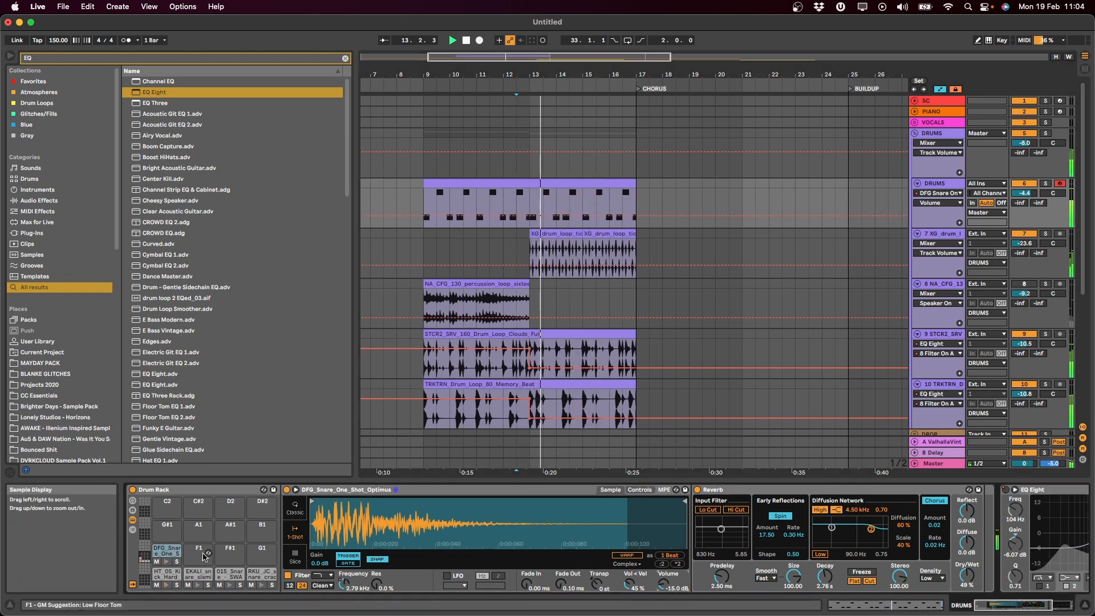
{"action": "left_click_drag", "start_coordinate": [342, 581], "coordinate": [342, 584]}
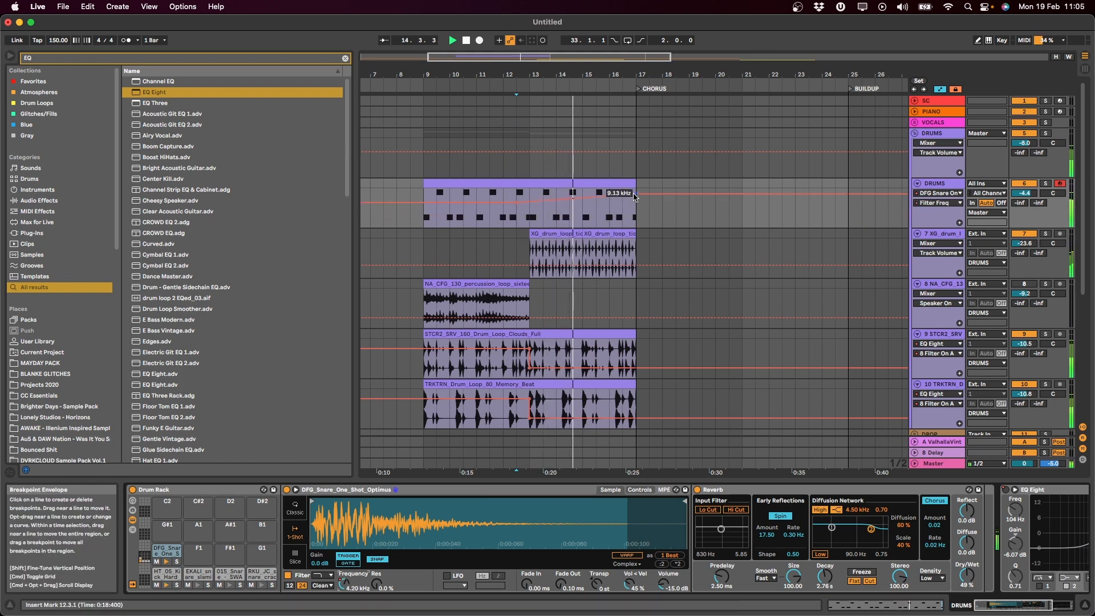
{"action": "key", "text": "a"}
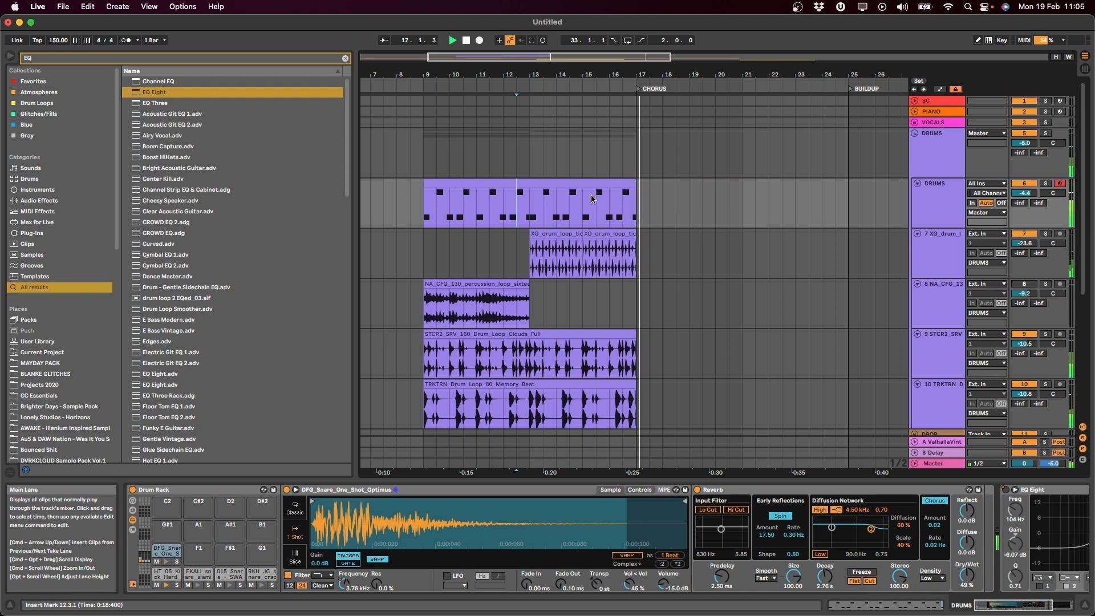
{"action": "key", "text": "space"}
Copy the opening kick of the DRUMS MIDI clip from bar 9 to bar 17 and play into the chorus.
{"action": "left_click", "coordinate": [471, 182]}
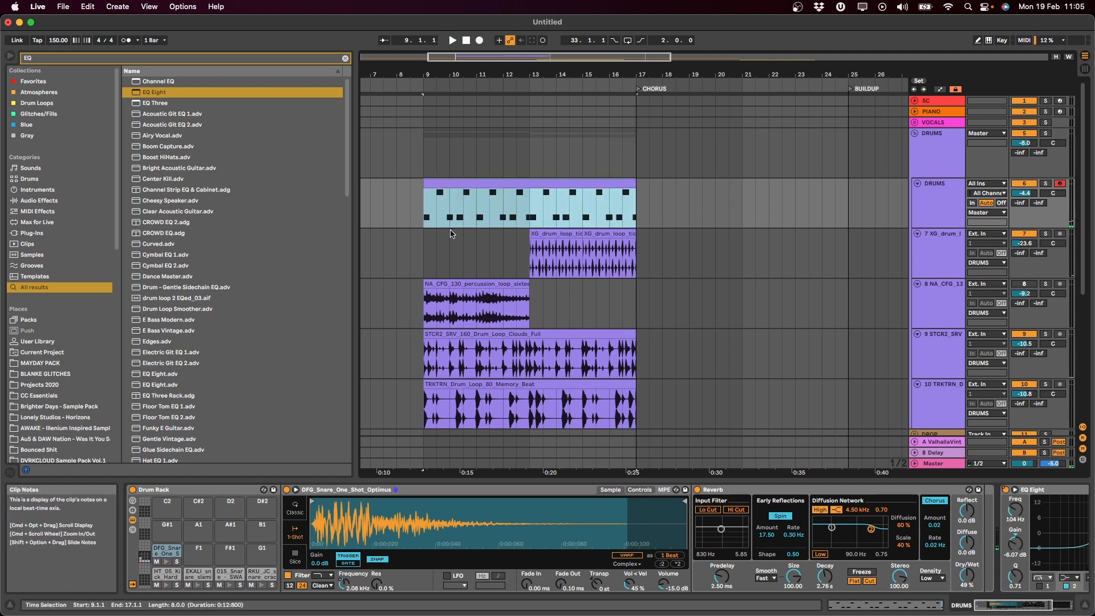
{"action": "left_click", "coordinate": [426, 221]}
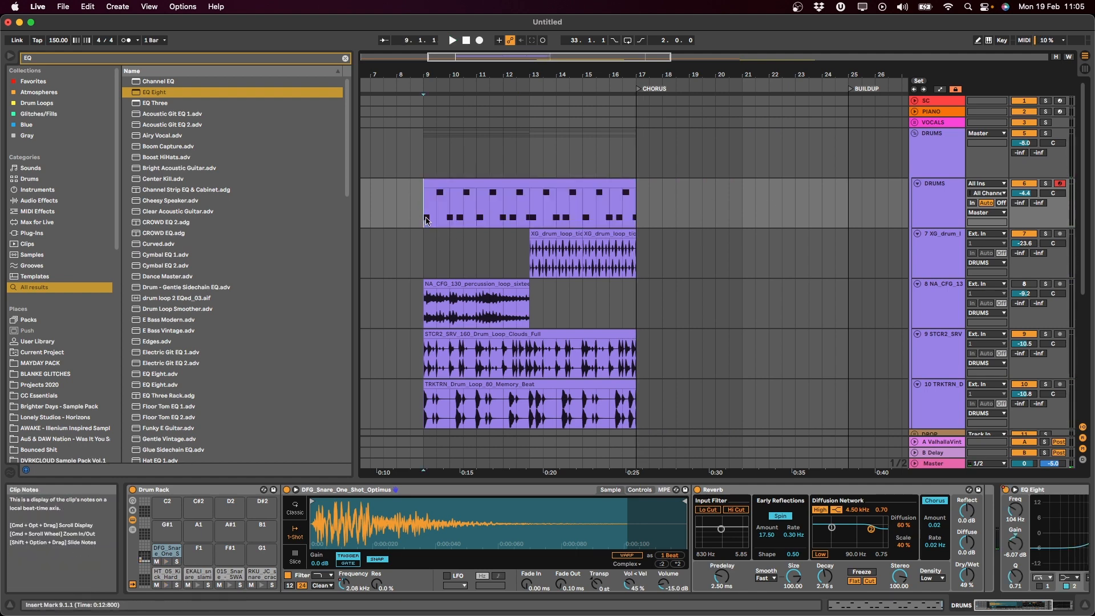
{"action": "left_click_drag", "start_coordinate": [434, 229], "coordinate": [640, 229]}
{"action": "left_click", "coordinate": [623, 218]}
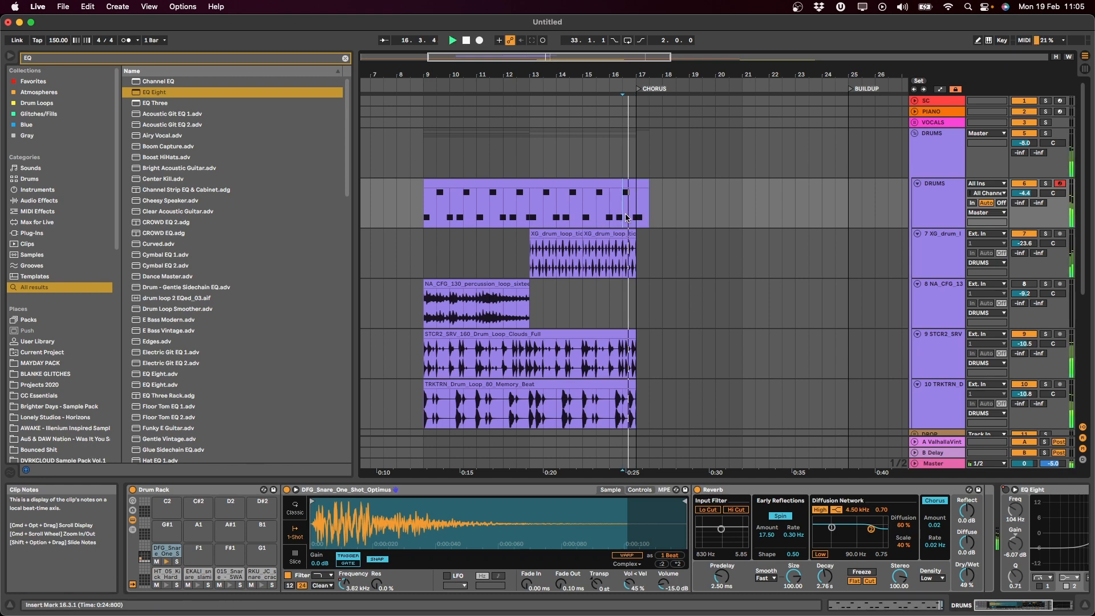
Fold the DRUMS group, unfold the FX group and move the TSP_SO_fx_cymbal_swell clip to start at bar 24.
{"action": "left_click", "coordinate": [916, 134]}
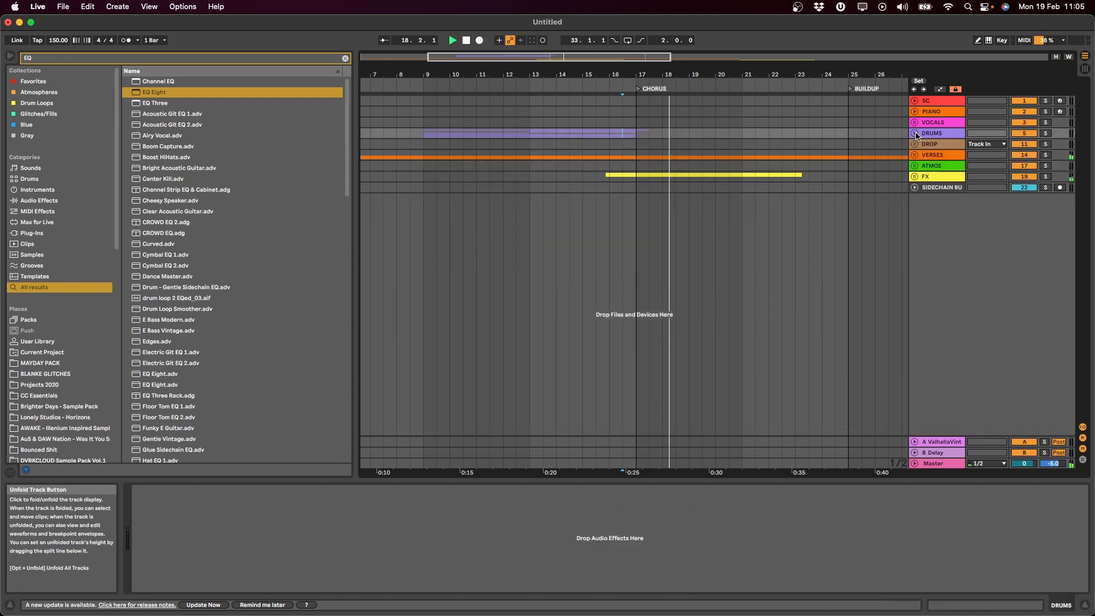
{"action": "left_click", "coordinate": [915, 176]}
{"action": "left_click", "coordinate": [844, 270]}
{"action": "key", "text": "minus"}
{"action": "key", "text": "minus"}
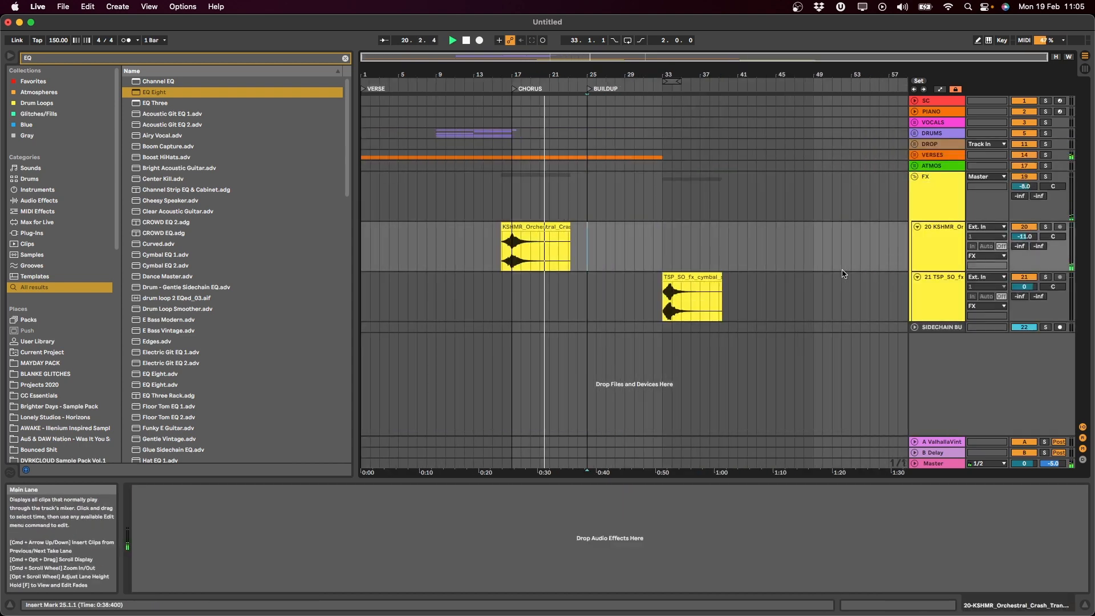
{"action": "left_click", "coordinate": [688, 277]}
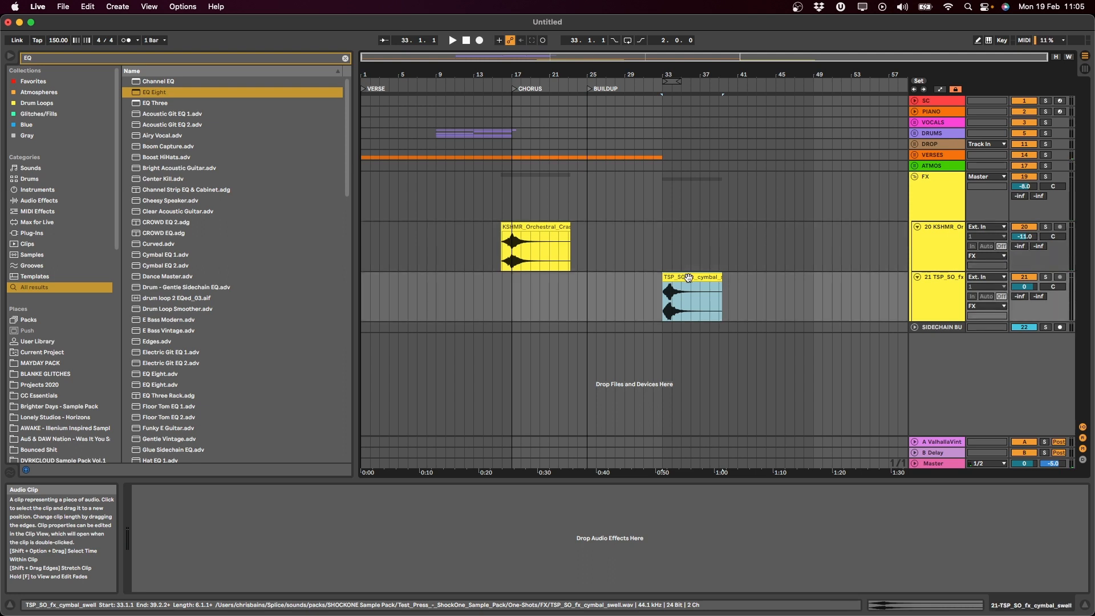
{"action": "left_click_drag", "start_coordinate": [693, 276], "coordinate": [608, 277]}
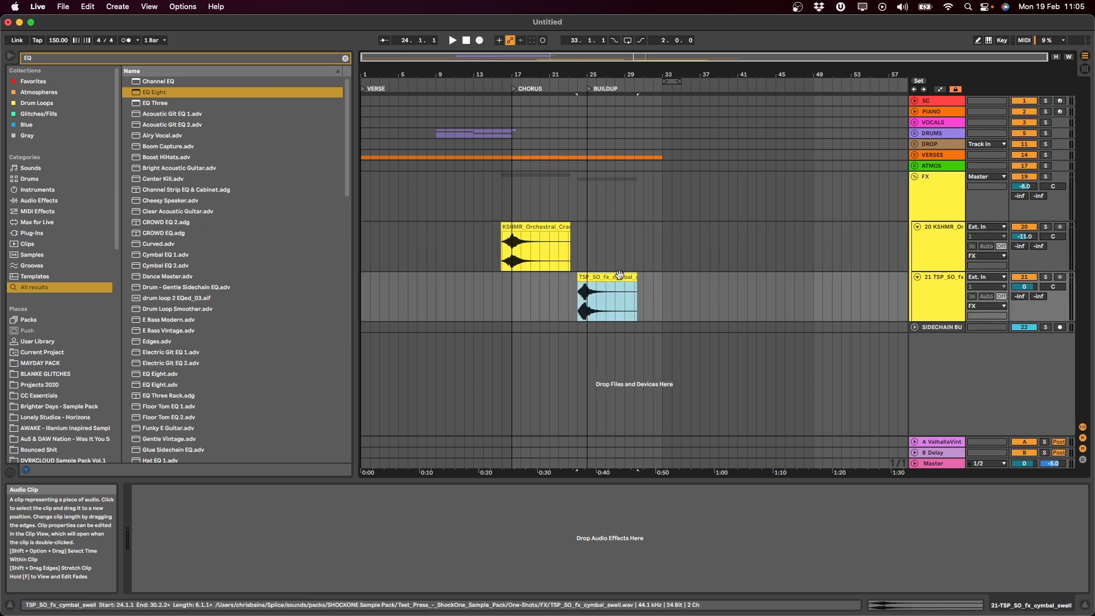
Play the cymbal swell into the buildup and lower its track volume to -12.4 dB.
{"action": "scroll", "coordinate": [619, 276], "scroll_direction": "up", "scroll_amount": 10}
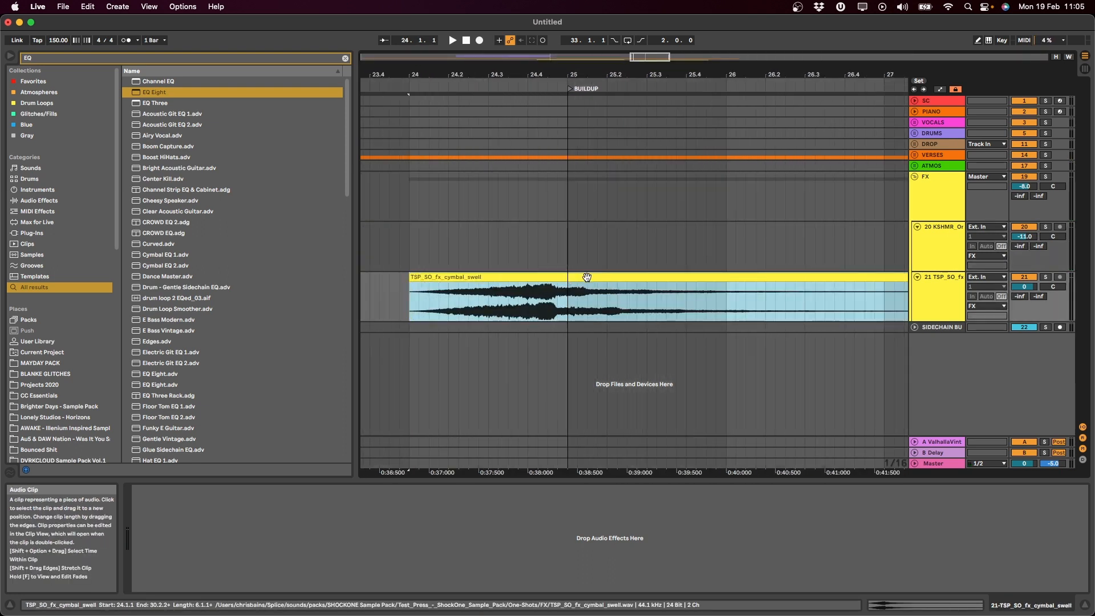
{"action": "key", "text": "space"}
{"action": "key", "text": "space"}
{"action": "left_click_drag", "start_coordinate": [1025, 287], "coordinate": [1025, 309]}
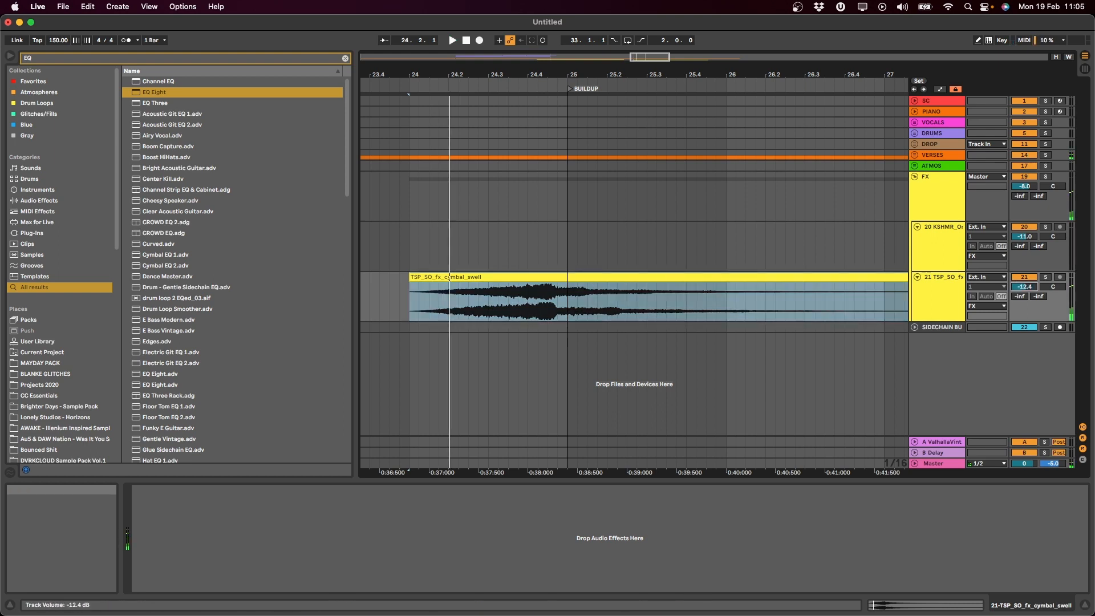
Solo the cymbal swell track and audition the clip from several points around its peak to locate the hit.
{"action": "left_click", "coordinate": [547, 312]}
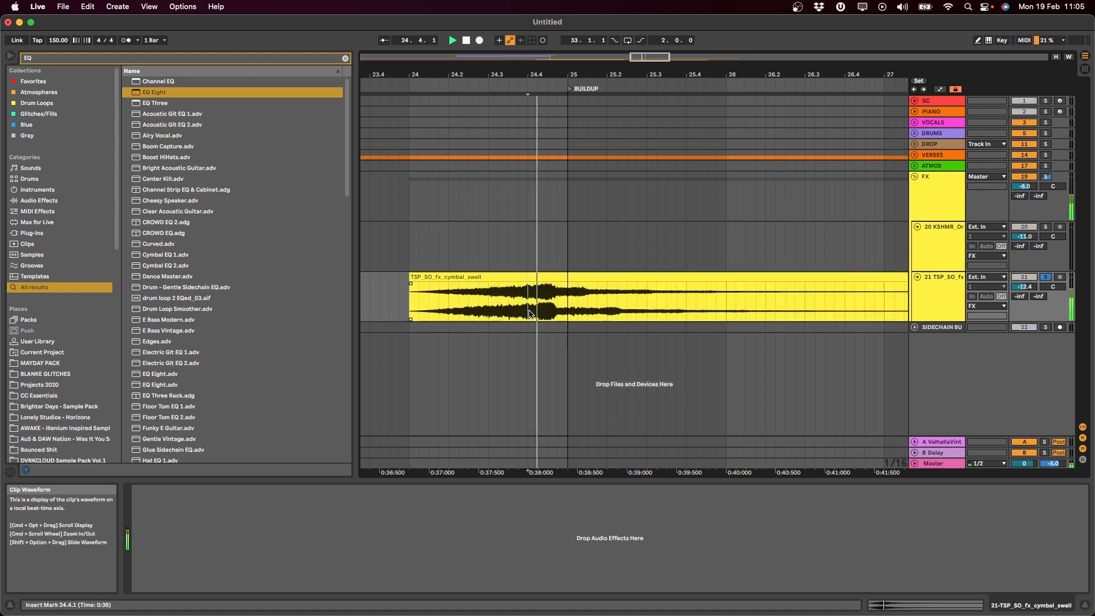
{"action": "key", "text": "space"}
{"action": "key", "text": "space"}
{"action": "key", "text": "space"}
{"action": "left_click", "coordinate": [532, 313]}
{"action": "key", "text": "space"}
{"action": "key", "text": "space"}
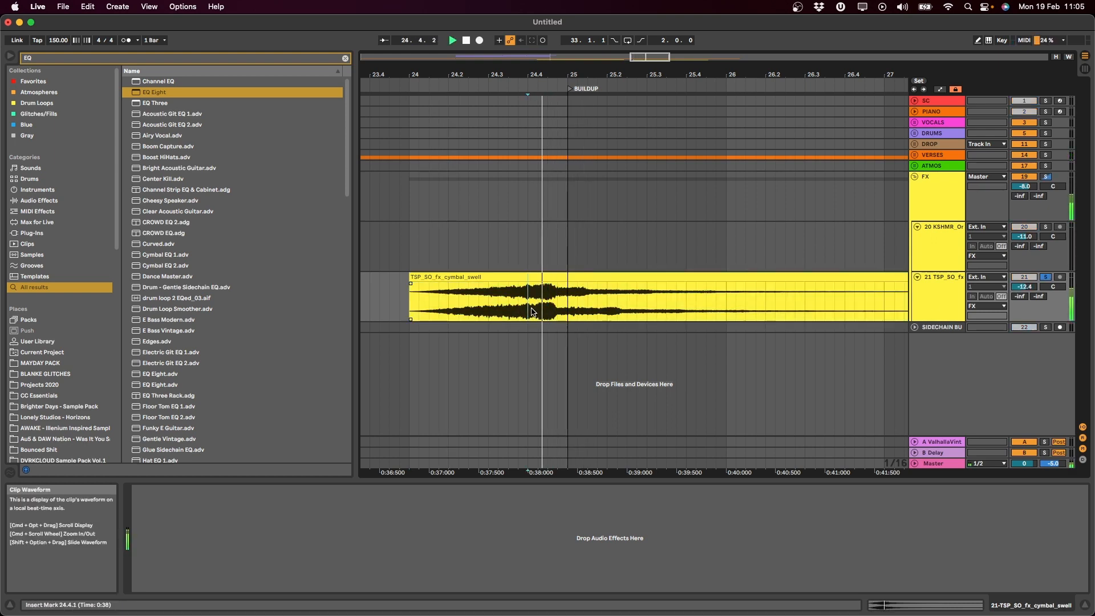
{"action": "key", "text": "space"}
{"action": "left_click", "coordinate": [549, 311]}
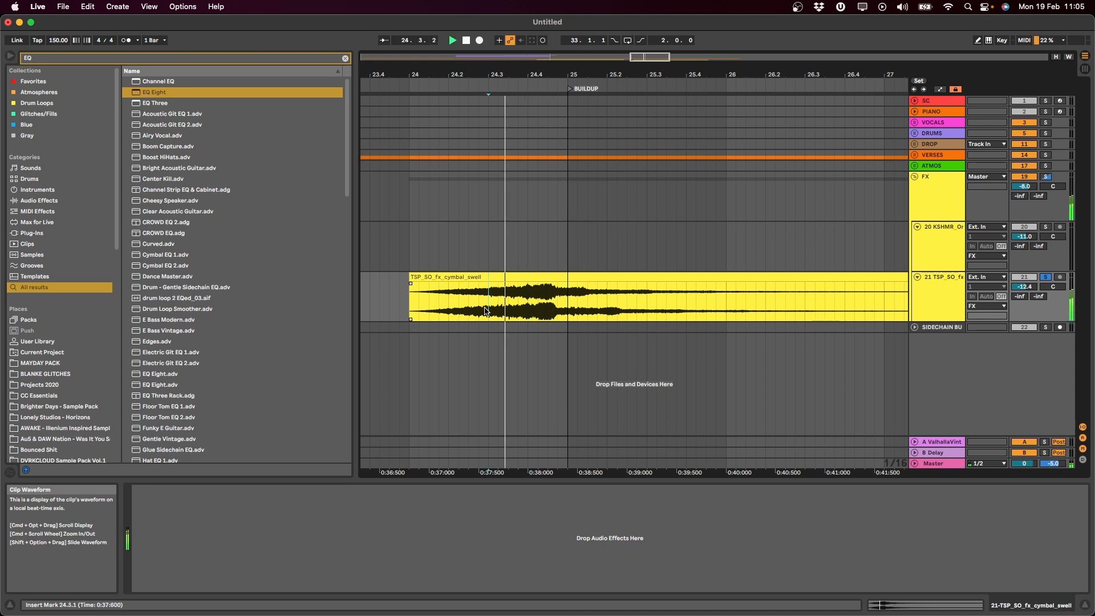
{"action": "key", "text": "space"}
{"action": "left_click", "coordinate": [530, 312]}
{"action": "key", "text": "space"}
{"action": "key", "text": "space"}
{"action": "left_click", "coordinate": [541, 312]}
{"action": "key", "text": "space"}
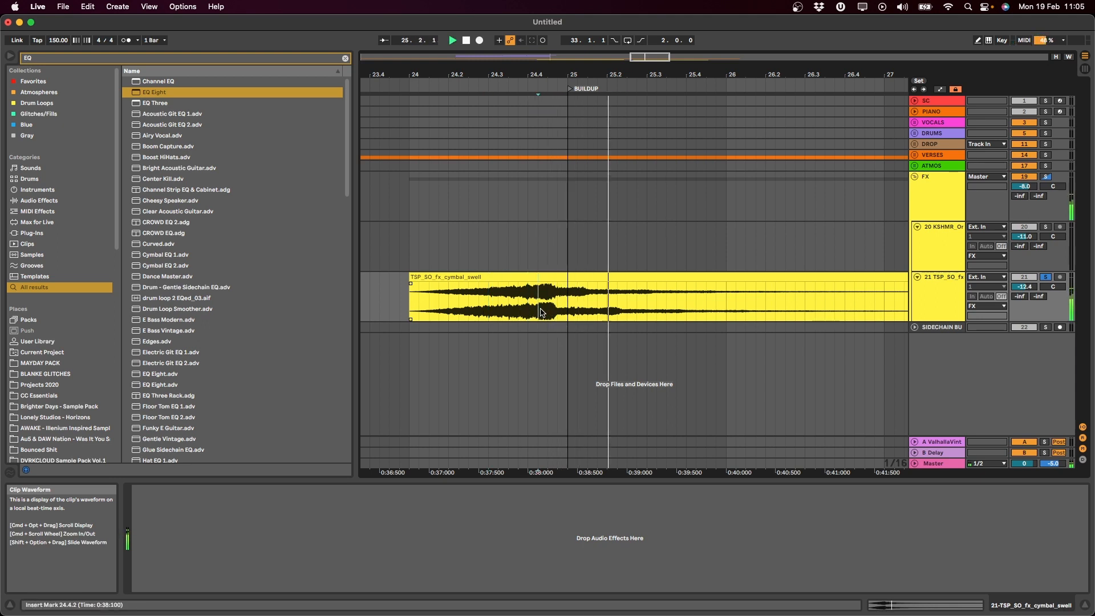
Shift the cymbal swell clip later to start at 24.1.4, aligning its hit with the BUILDUP marker, and play it unsoloed.
{"action": "key", "text": "super+e"}
{"action": "key", "text": "space"}
{"action": "left_click_drag", "start_coordinate": [559, 276], "coordinate": [364, 298]}
{"action": "left_click", "coordinate": [535, 276]}
{"action": "key", "text": "Delete"}
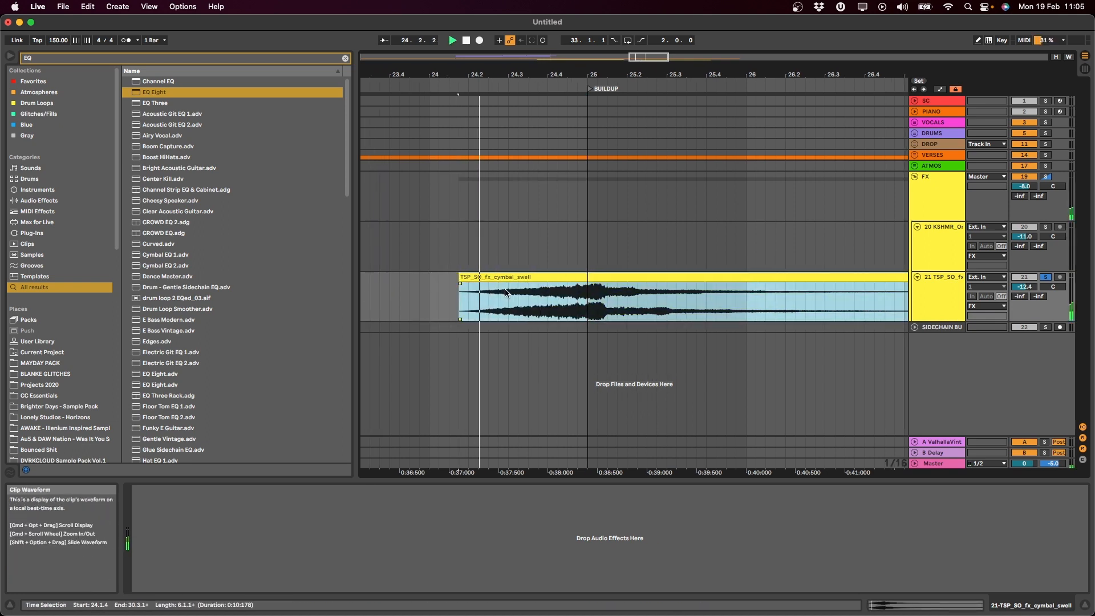
{"action": "key", "text": "space"}
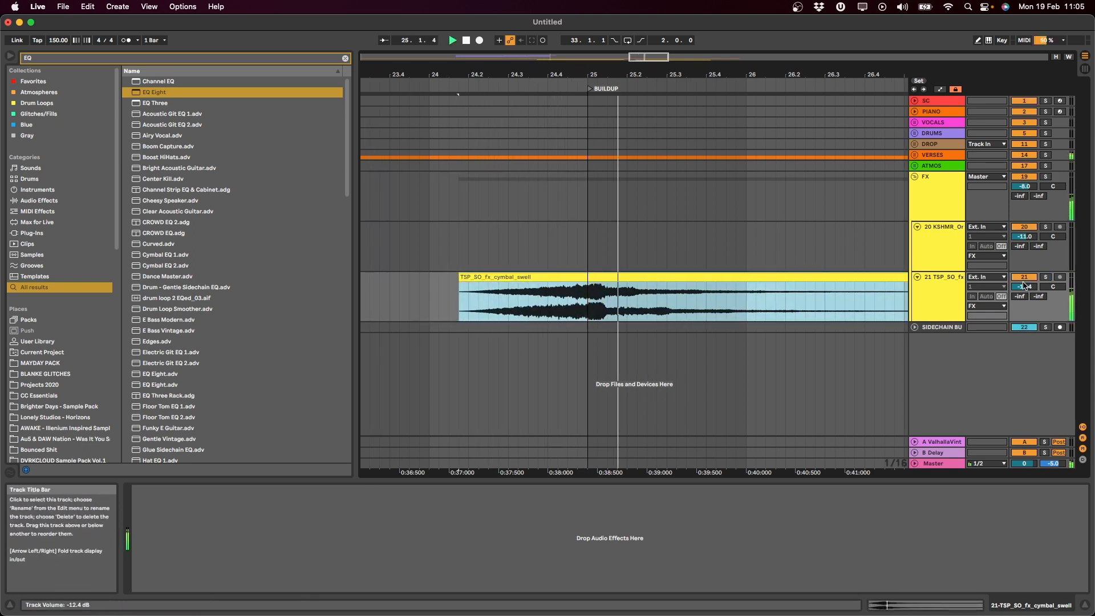
Lower the cymbal swell track's volume to -18.6 dB during playback.
{"action": "left_click_drag", "start_coordinate": [1025, 287], "coordinate": [1025, 317]}
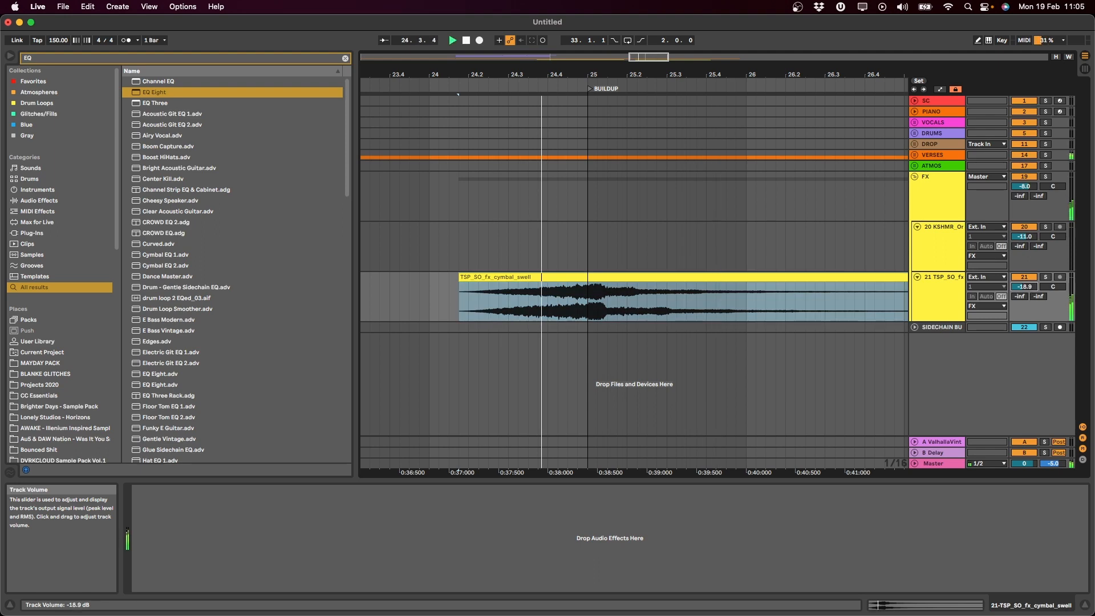
{"action": "left_click", "coordinate": [704, 290]}
{"action": "scroll", "coordinate": [703, 286], "scroll_direction": "down", "scroll_amount": 5}
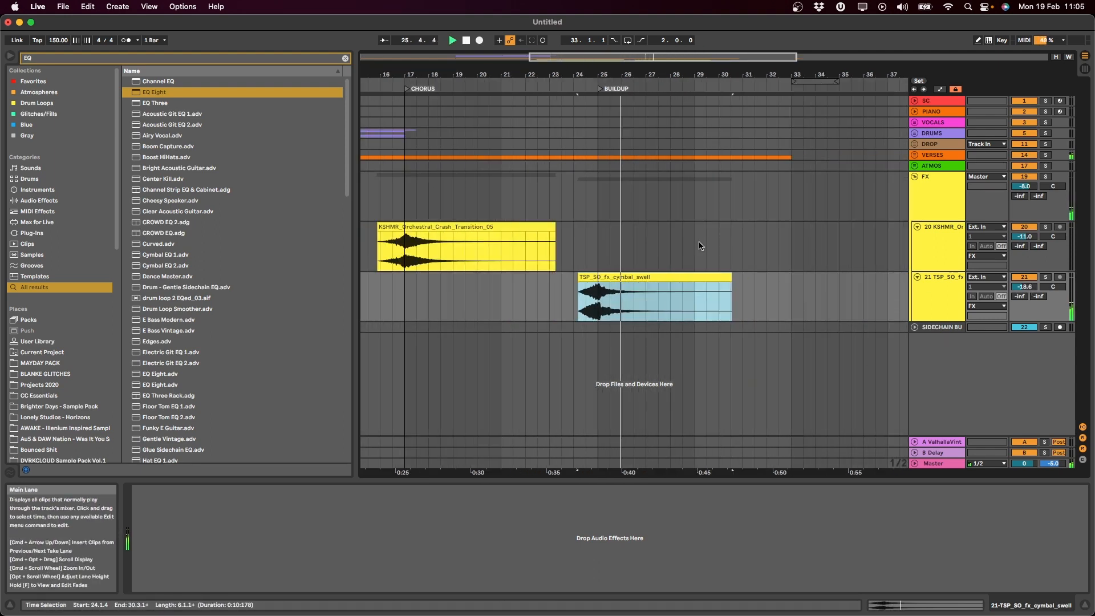
{"action": "scroll", "coordinate": [748, 306], "scroll_direction": "left", "scroll_amount": 5}
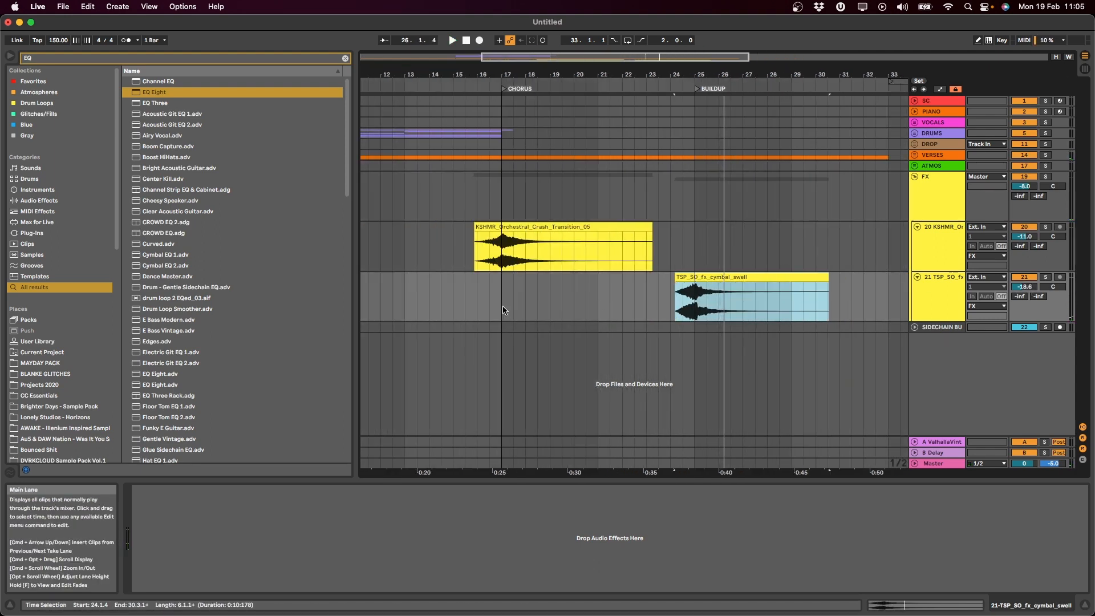
Add an audio track below the cymbal swell and place DontLeave_Sweep_FX.wav from Splice's Sounds library on it at bar 25.
{"action": "left_click", "coordinate": [599, 294]}
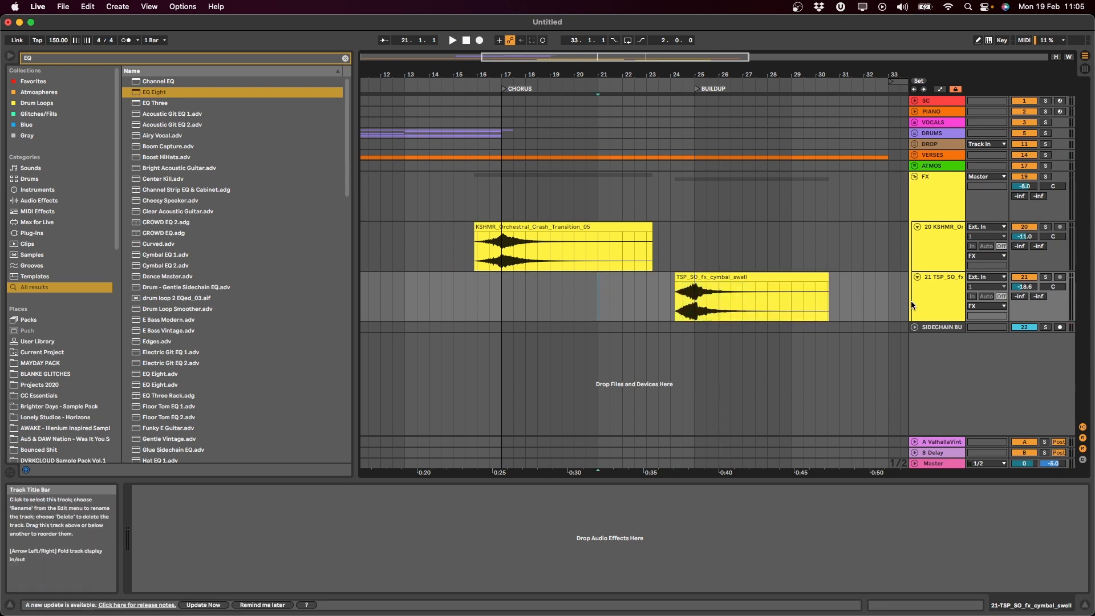
{"action": "key", "text": "super+t"}
{"action": "mouse_move", "coordinate": [571, 613]}
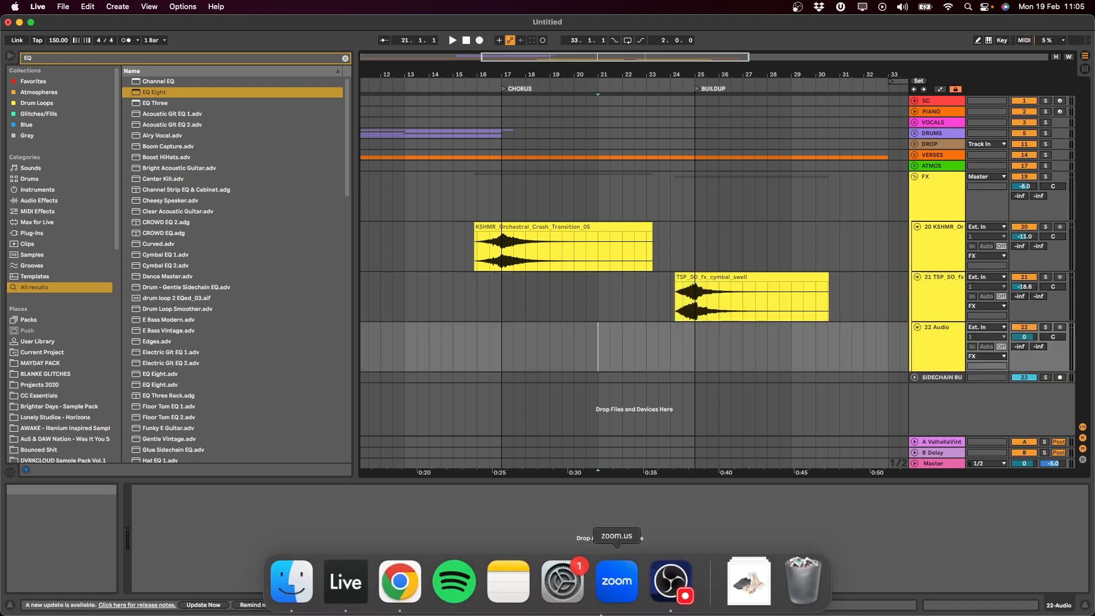
{"action": "left_click", "coordinate": [203, 134]}
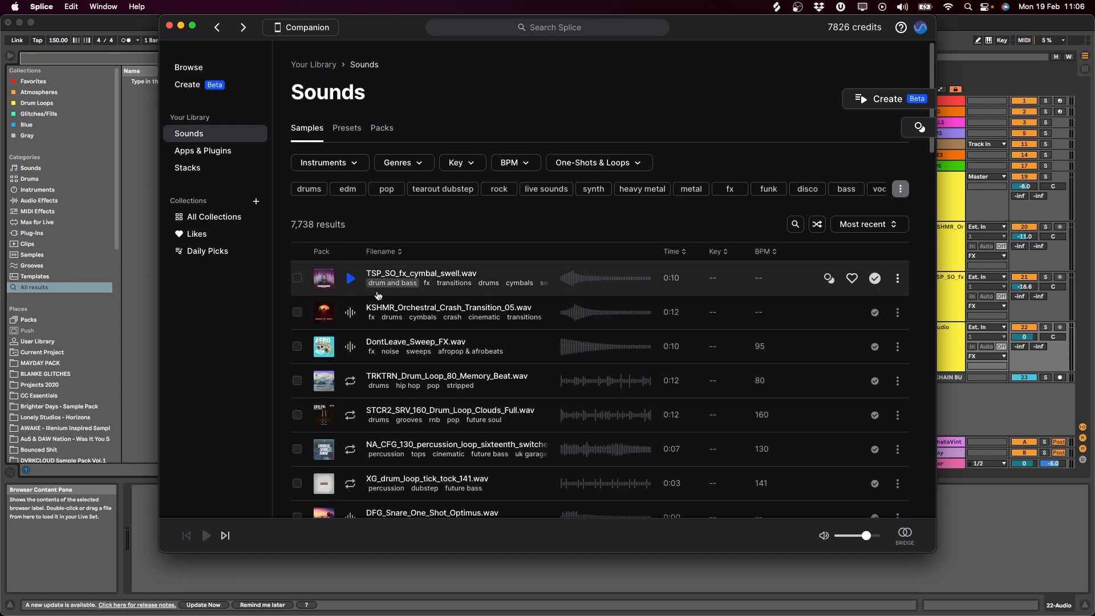
{"action": "left_click", "coordinate": [350, 349]}
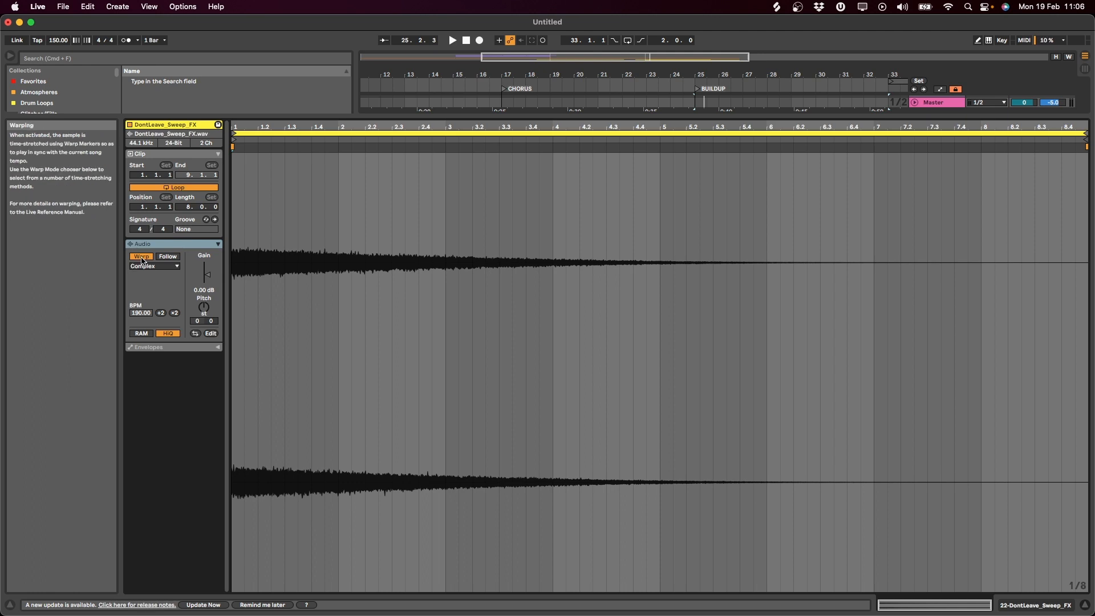
Turn off warping for the DontLeave_Sweep_FX clip and reverse it.
{"action": "left_click", "coordinate": [142, 256]}
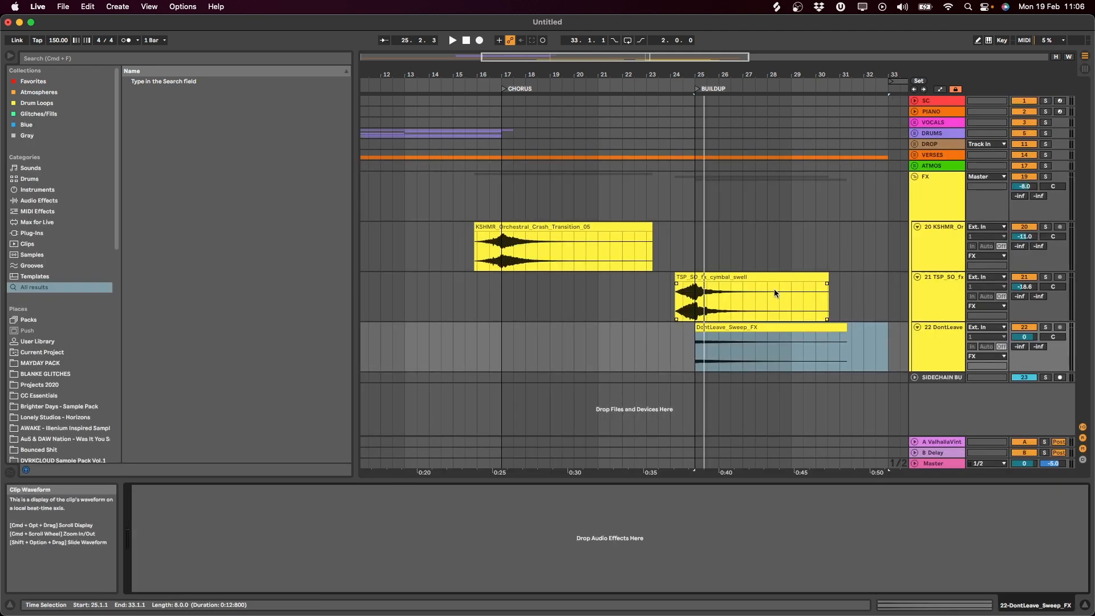
{"action": "left_click", "coordinate": [741, 326]}
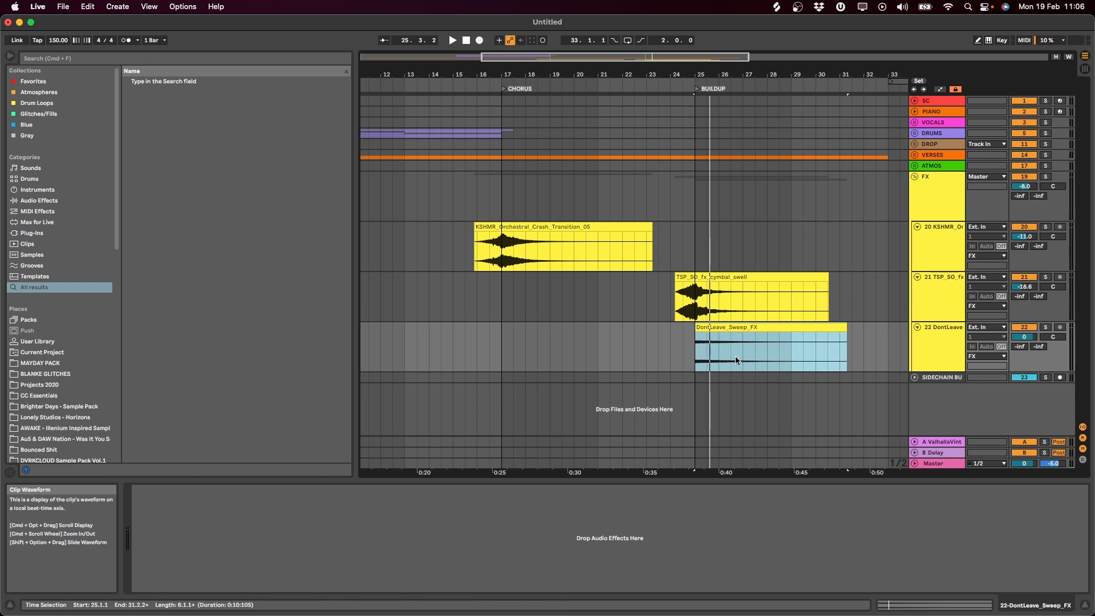
{"action": "left_click", "coordinate": [740, 376]}
{"action": "left_click", "coordinate": [745, 326]}
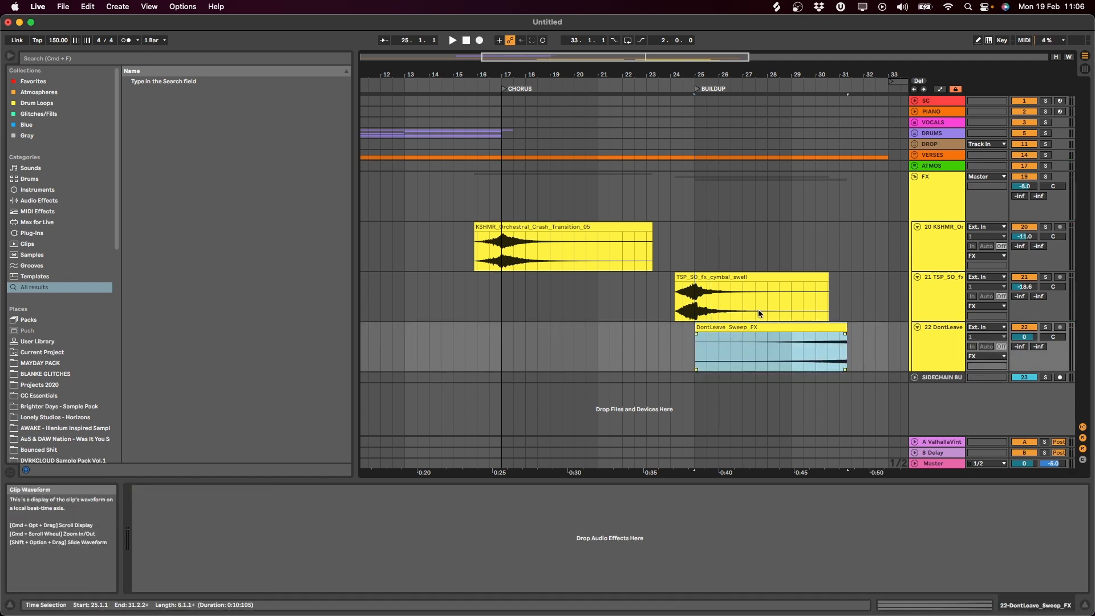
Move the reversed sweep clip later in the buildup and trim its end to bar 32.
{"action": "scroll", "coordinate": [781, 360], "scroll_direction": "right", "scroll_amount": 4}
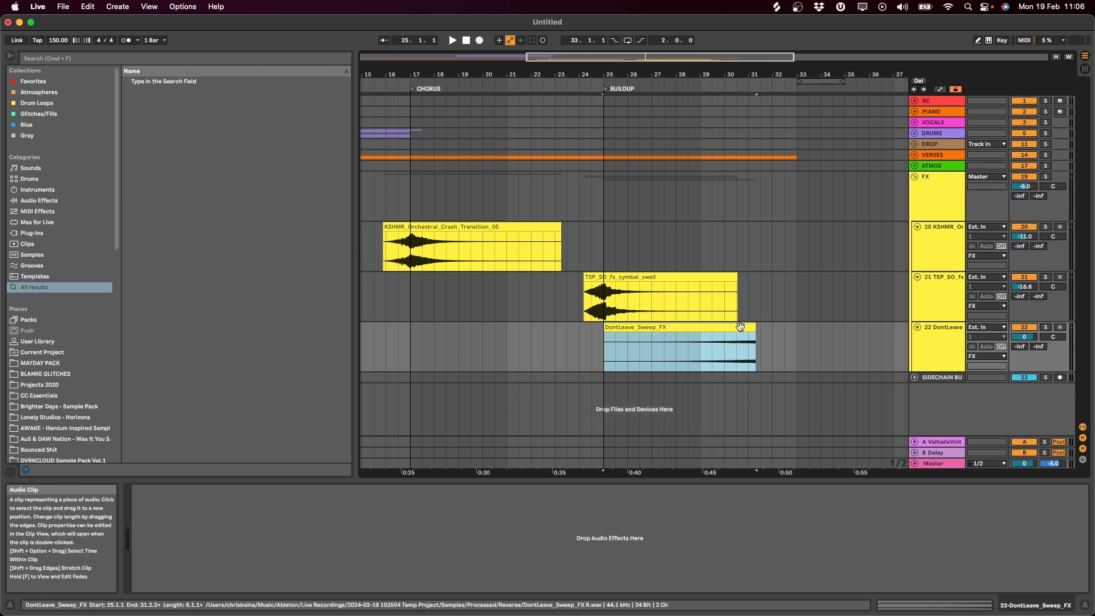
{"action": "mouse_move", "coordinate": [745, 341]}
{"action": "left_mouse_down"}
{"action": "mouse_move", "coordinate": [764, 341]}
{"action": "mouse_move", "coordinate": [758, 336]}
{"action": "left_mouse_up"}
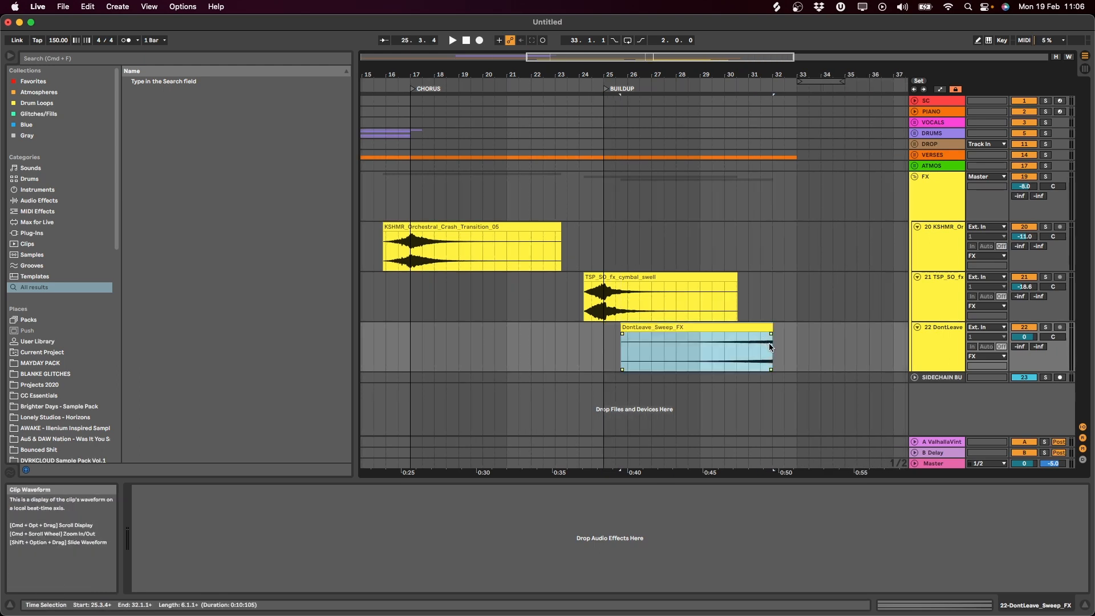
{"action": "key", "text": "super+z"}
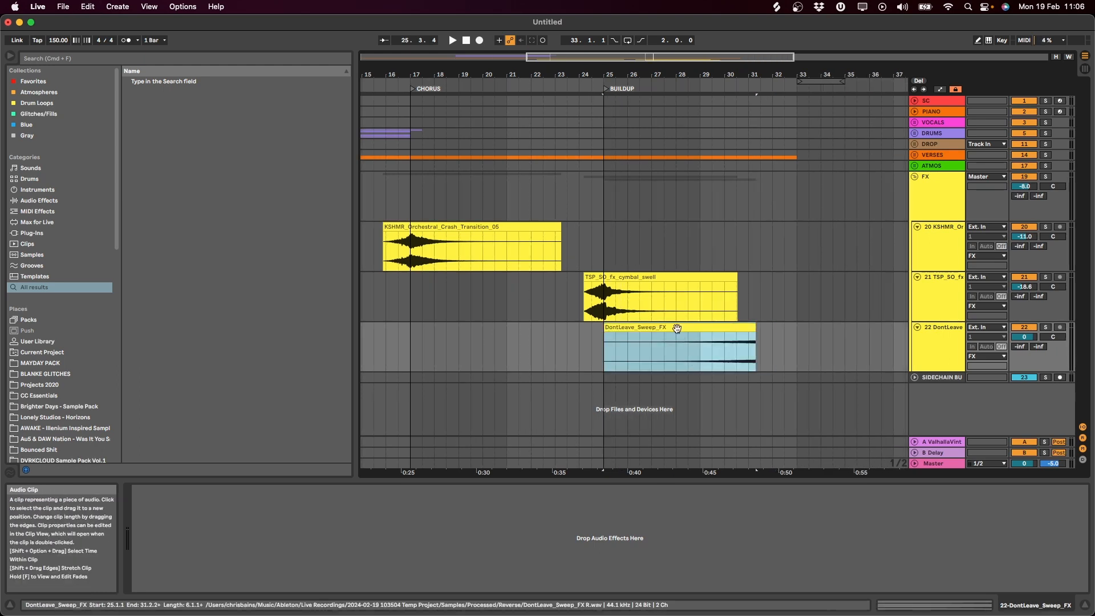
{"action": "left_click_drag", "start_coordinate": [677, 329], "coordinate": [706, 338]}
{"action": "left_click", "coordinate": [770, 352]}
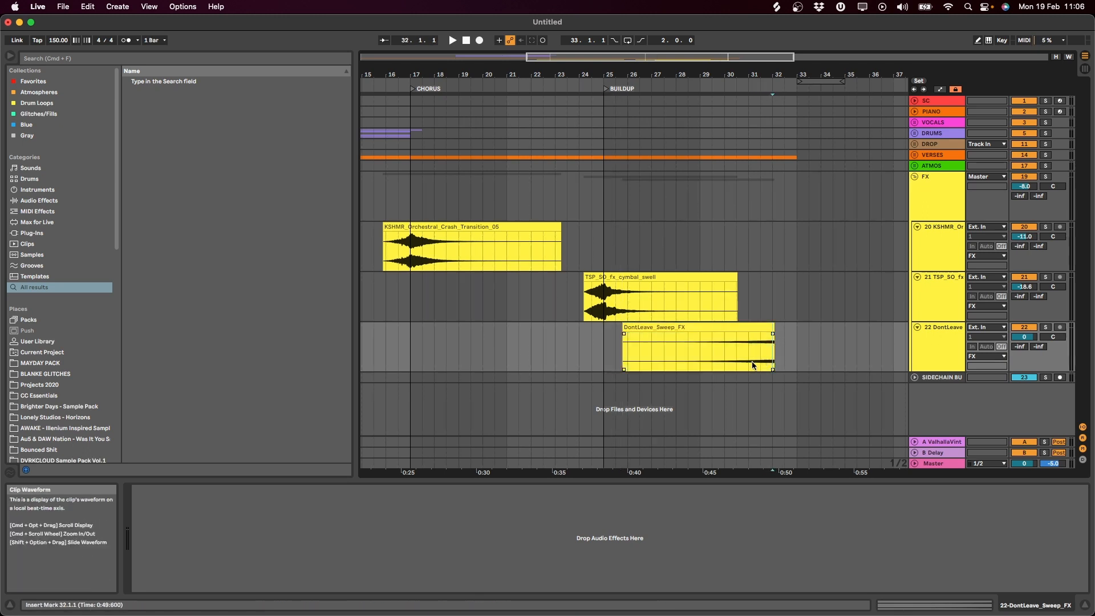
{"action": "left_click_drag", "start_coordinate": [775, 354], "coordinate": [907, 354]}
{"action": "left_click", "coordinate": [791, 354]}
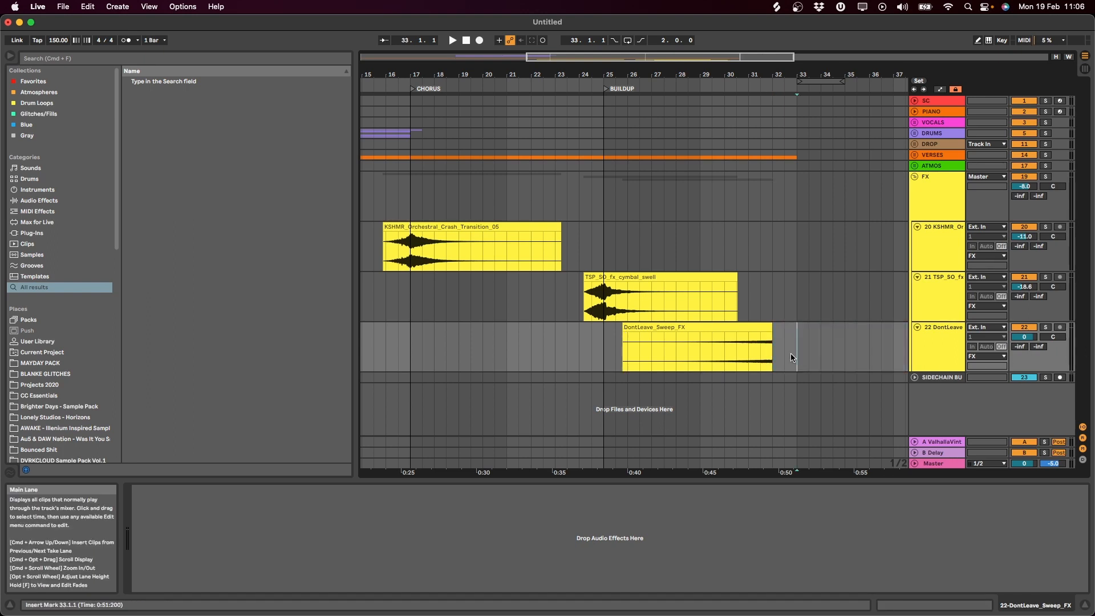
Play the end of the reversed sweep and remove the VERSES audio between bars 32 and 33.
{"action": "left_click", "coordinate": [759, 356]}
{"action": "key", "text": "space"}
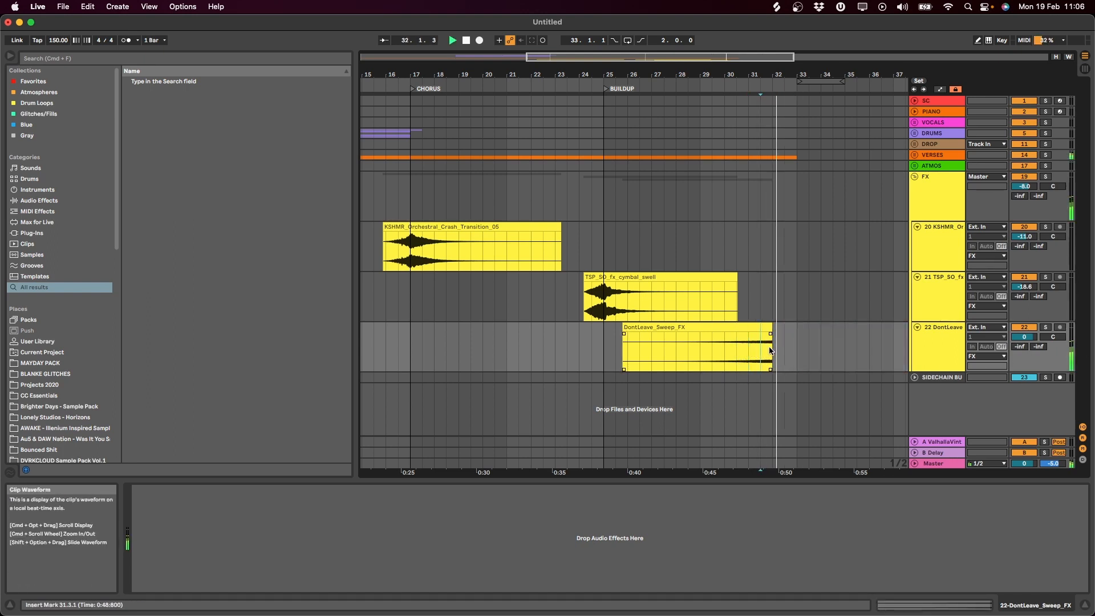
{"action": "left_click_drag", "start_coordinate": [775, 157], "coordinate": [794, 158]}
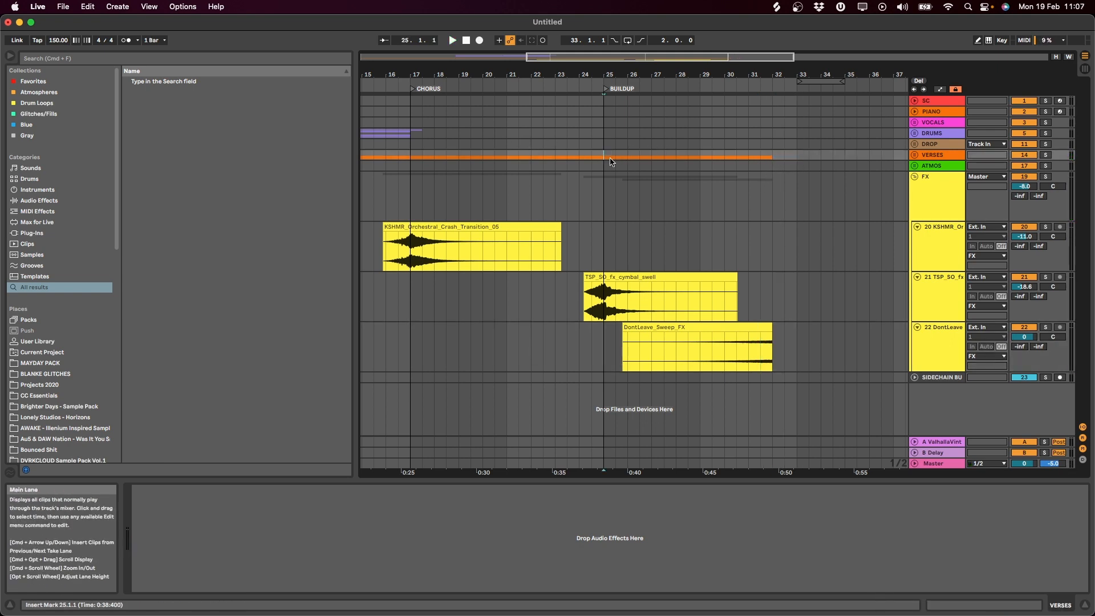
{"action": "left_click_drag", "start_coordinate": [595, 158], "coordinate": [792, 284]}
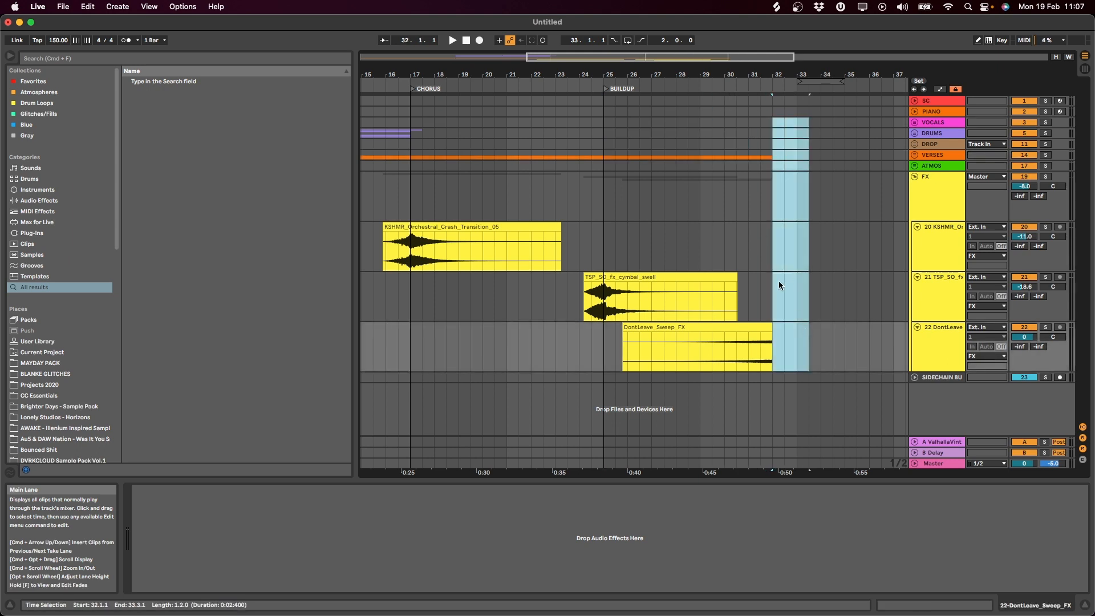
{"action": "left_click", "coordinate": [785, 144]}
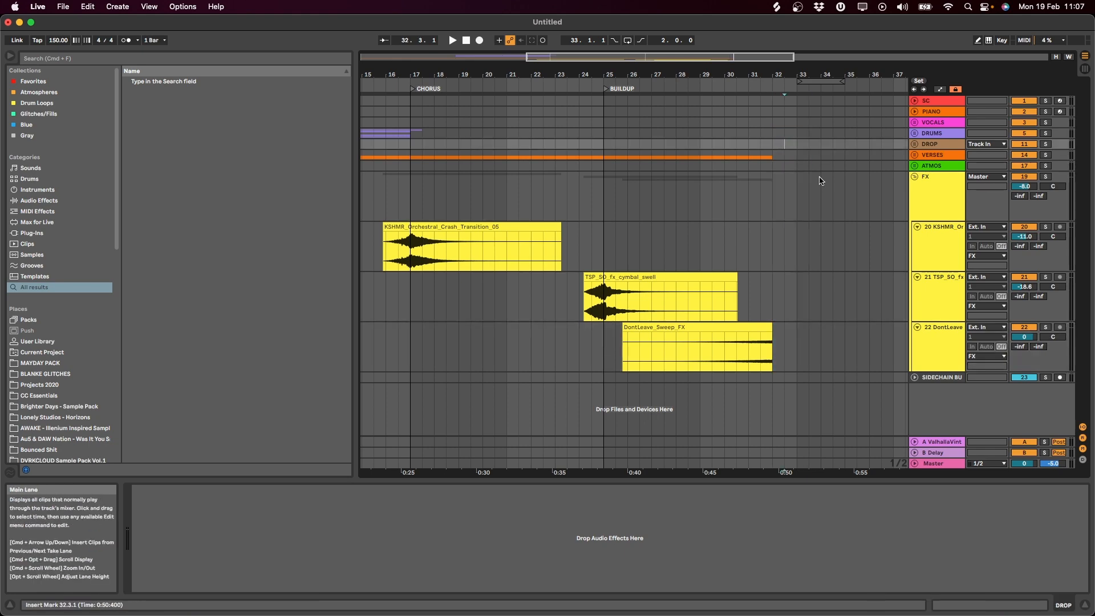
Unfold the DRUMS group and insert an empty MIDI clip on its DRUMS rack track from bar 25 to bar 33.
{"action": "left_click", "coordinate": [915, 133]}
{"action": "scroll", "coordinate": [666, 254], "scroll_direction": "left", "scroll_amount": 5}
{"action": "scroll", "coordinate": [543, 325], "scroll_direction": "down", "scroll_amount": 5}
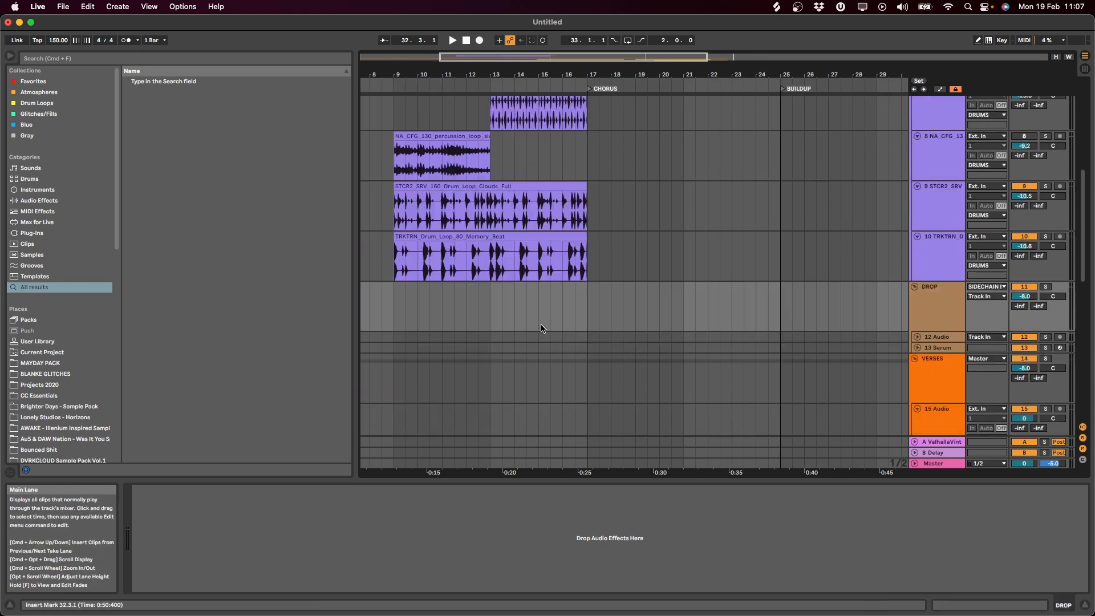
{"action": "scroll", "coordinate": [539, 320], "scroll_direction": "up", "scroll_amount": 3}
{"action": "scroll", "coordinate": [539, 320], "scroll_direction": "up", "scroll_amount": 3}
{"action": "left_click", "coordinate": [465, 282]}
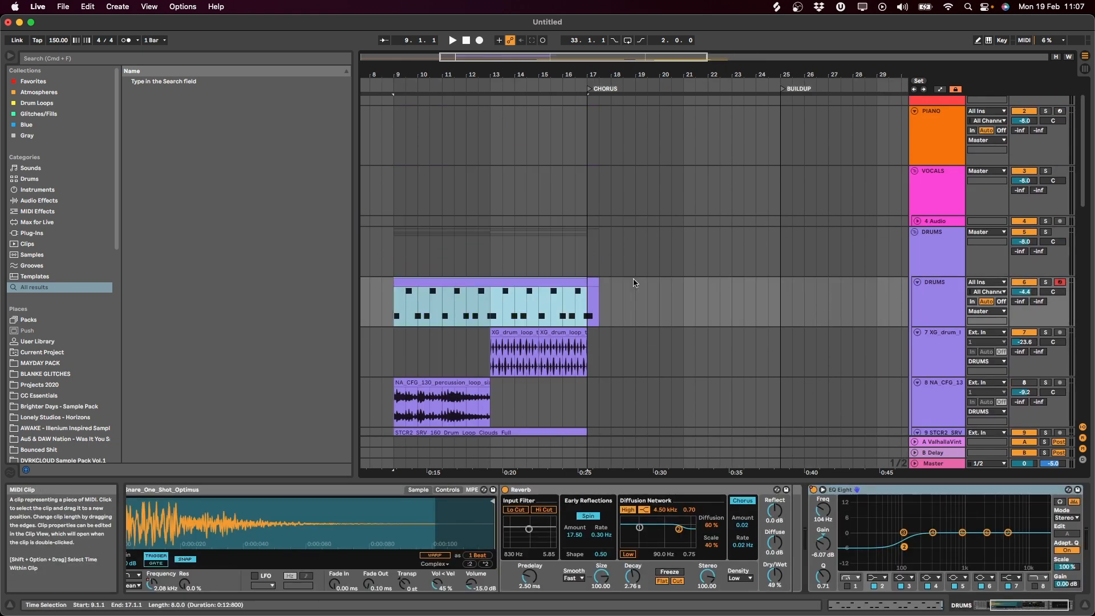
{"action": "scroll", "coordinate": [732, 273], "scroll_direction": "down", "scroll_amount": 2}
{"action": "scroll", "coordinate": [820, 215], "scroll_direction": "right", "scroll_amount": 5}
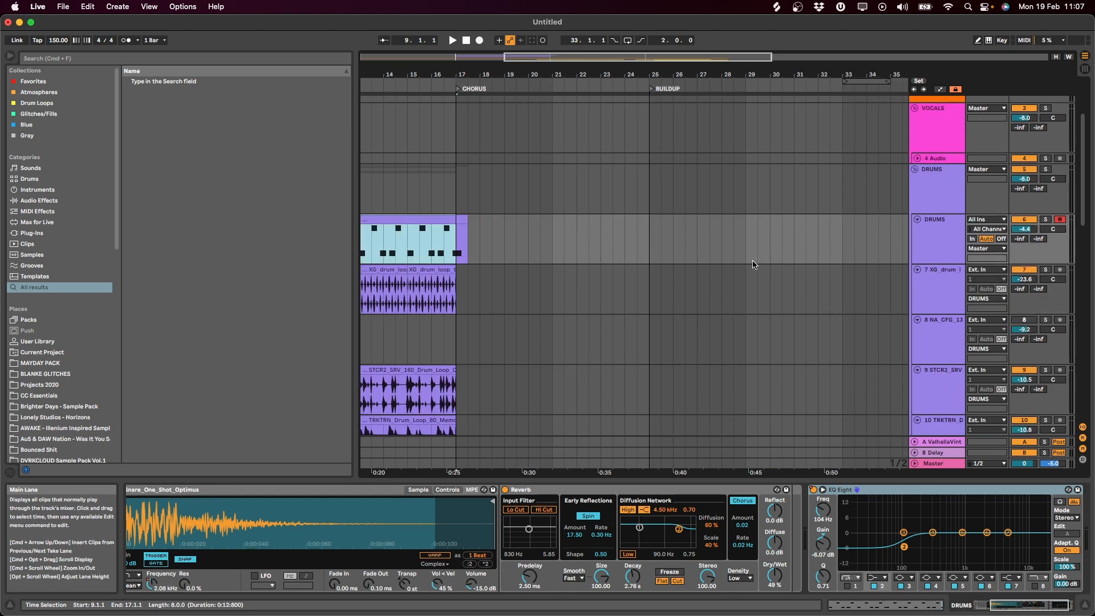
{"action": "left_click_drag", "start_coordinate": [589, 238], "coordinate": [777, 245]}
{"action": "right_click", "coordinate": [706, 242]}
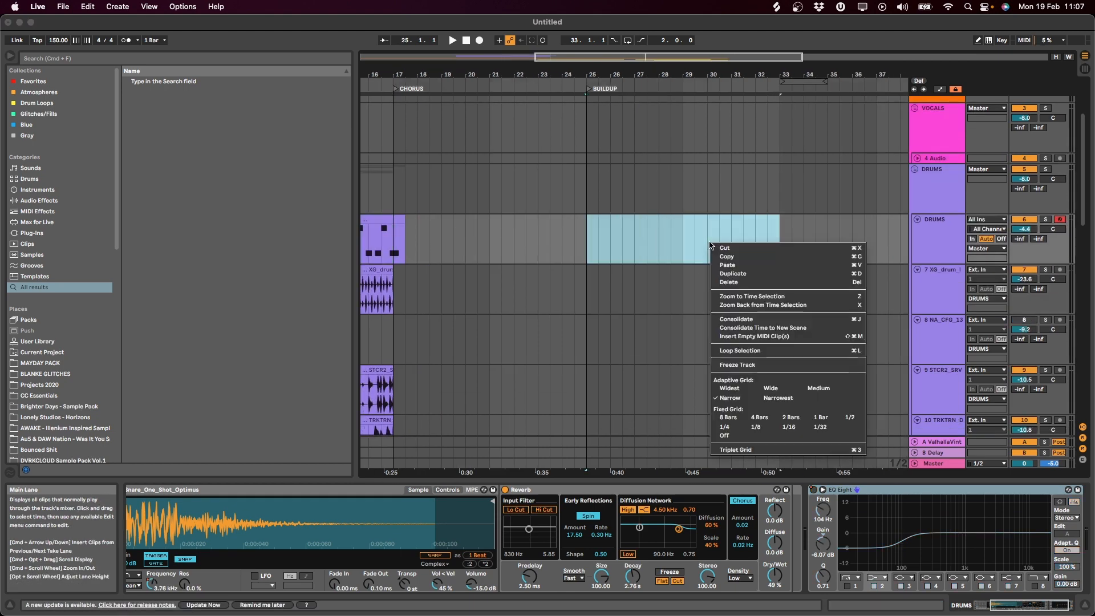
{"action": "left_click", "coordinate": [756, 342]}
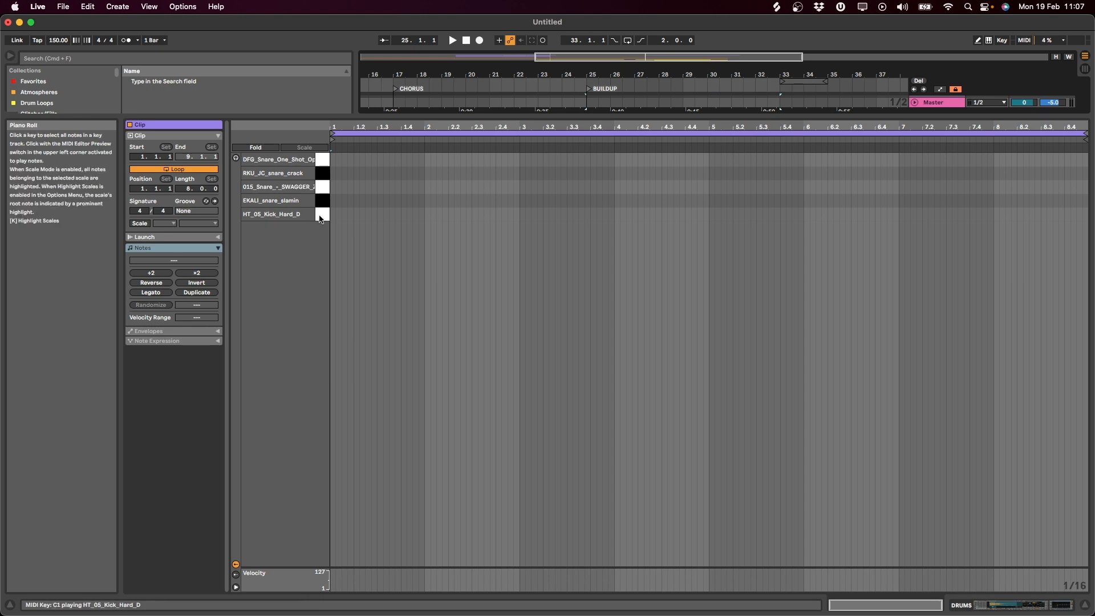
Turn on note preview for the new clip, audition HT_05_Kick_Hard_D and check the DFG snare's filter on/off automation.
{"action": "left_click", "coordinate": [237, 159]}
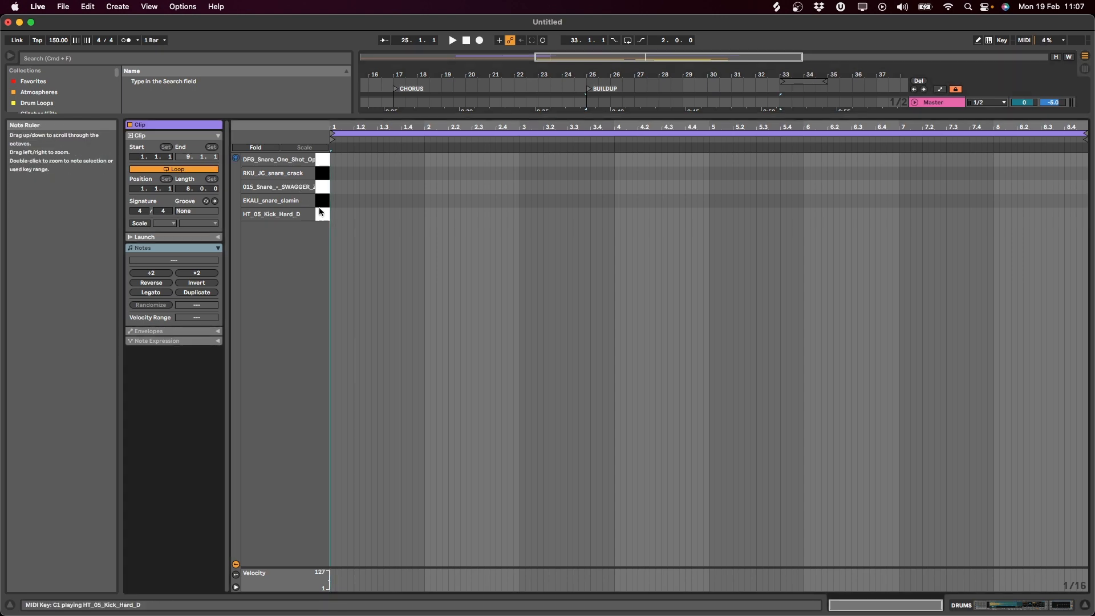
{"action": "left_click", "coordinate": [322, 215]}
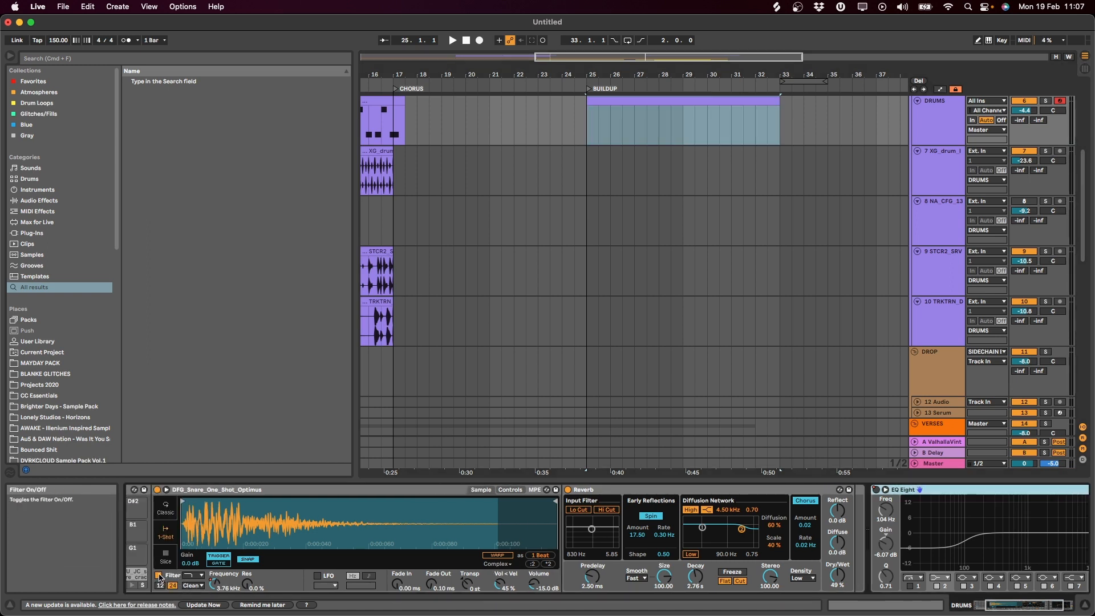
{"action": "left_click", "coordinate": [159, 578]}
{"action": "key", "text": "a"}
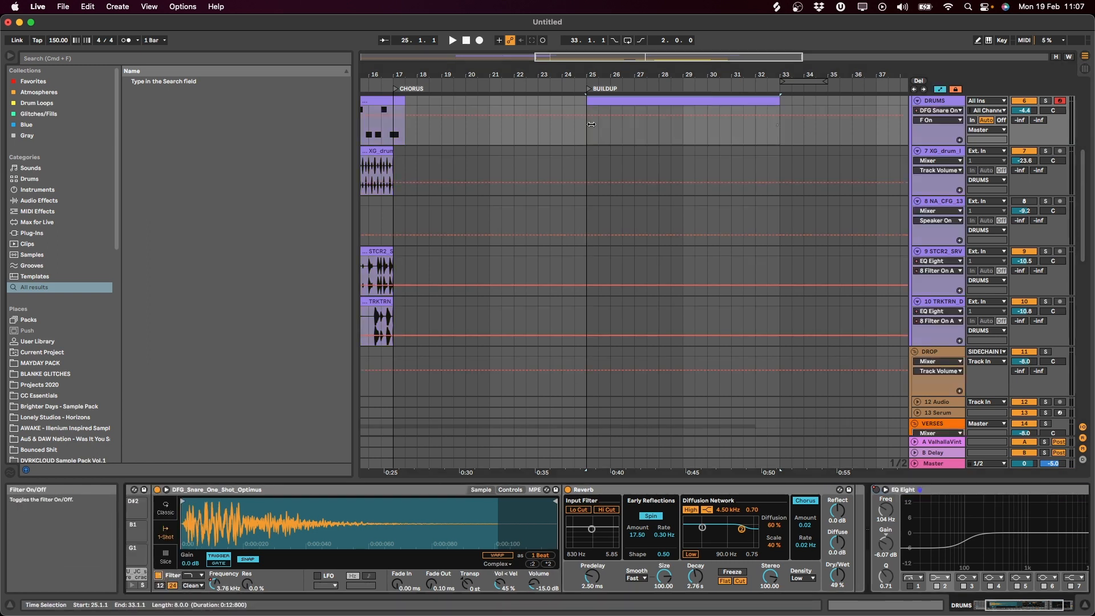
{"action": "left_click", "coordinate": [599, 116]}
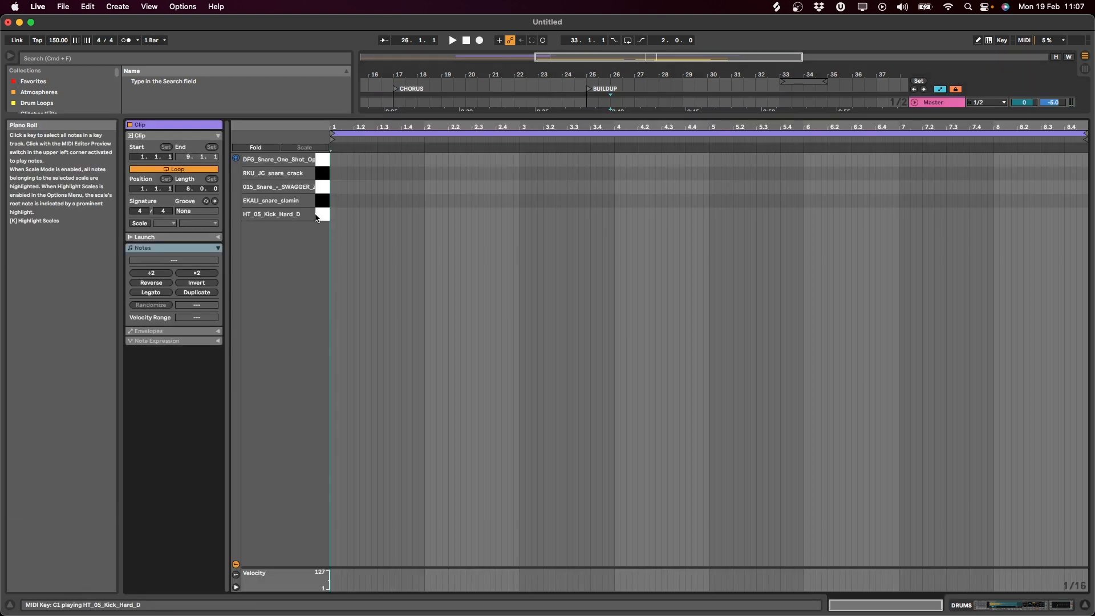
{"action": "left_click", "coordinate": [321, 215]}
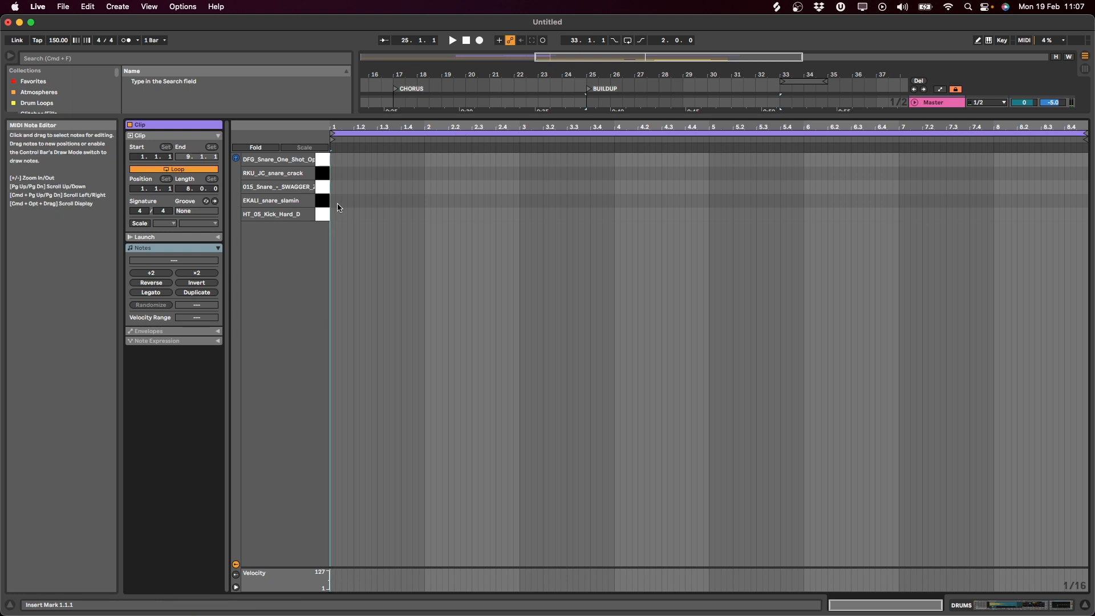
Place a HT_05_Kick_Hard_D note at the clip's start, set its velocity to 127, and lengthen it to two beats.
{"action": "double_click", "coordinate": [343, 215]}
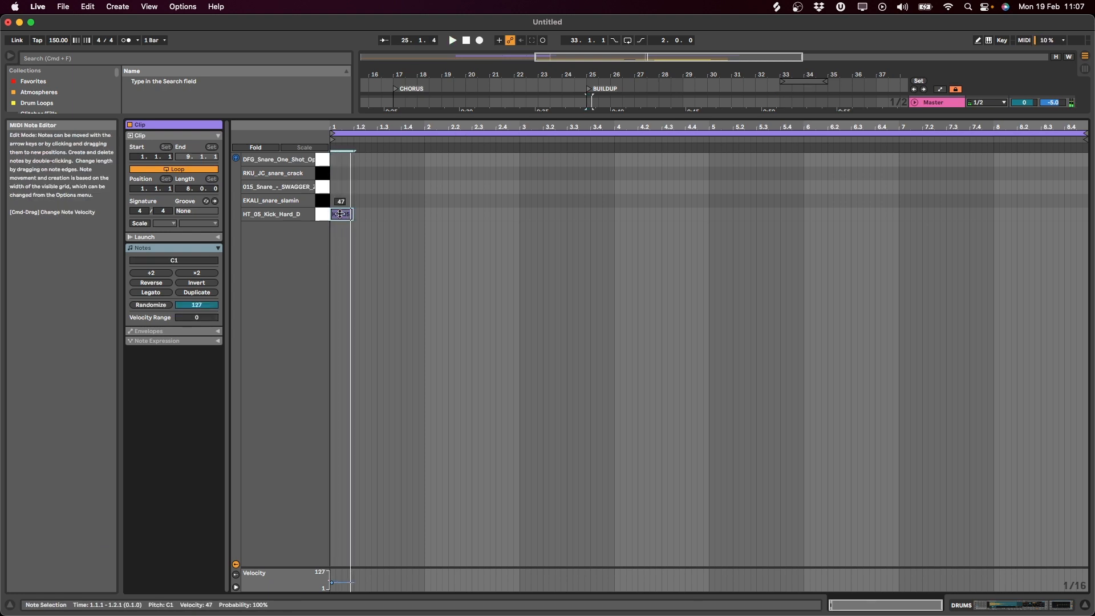
{"action": "left_click_drag", "start_coordinate": [340, 214], "coordinate": [341, 197]}
{"action": "key", "text": "space"}
{"action": "key", "text": "space"}
{"action": "key", "text": "space"}
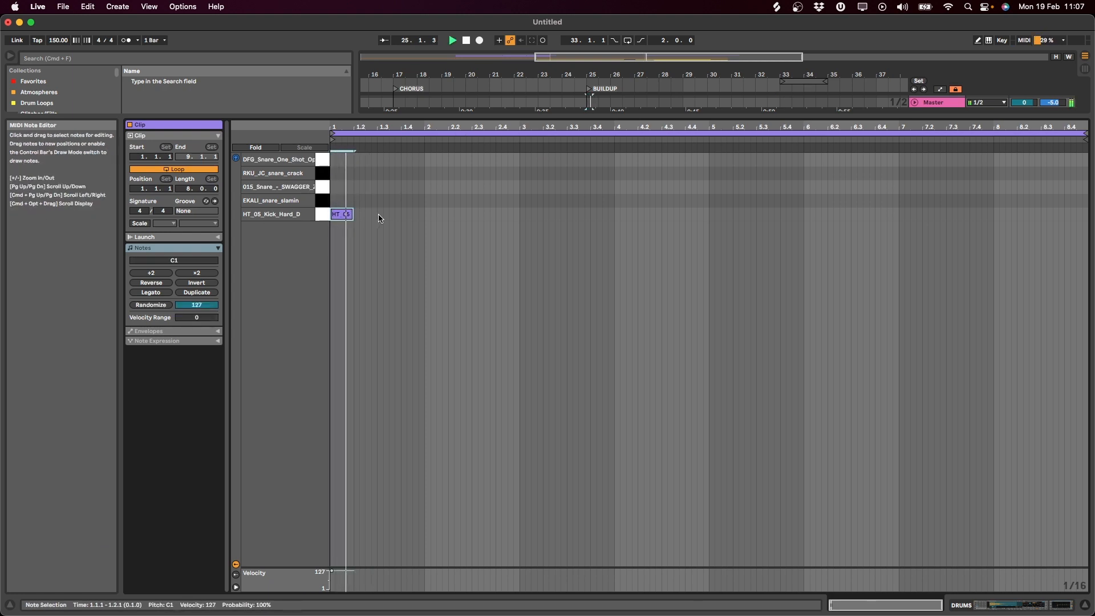
{"action": "key", "text": "space"}
{"action": "left_click", "coordinate": [375, 222]}
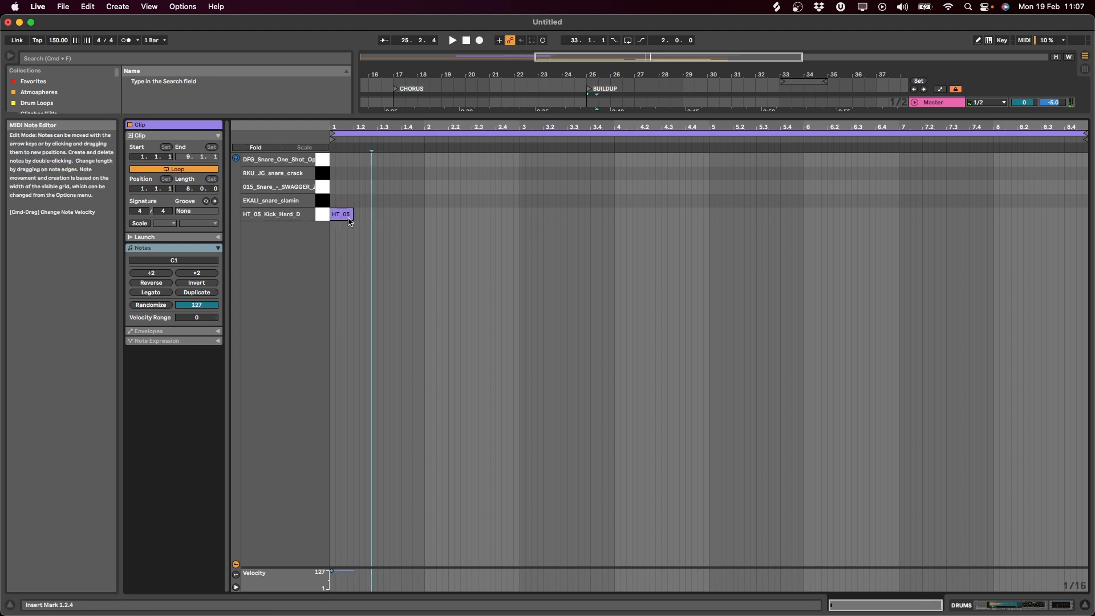
{"action": "left_click_drag", "start_coordinate": [351, 216], "coordinate": [376, 223]}
{"action": "key", "text": "space"}
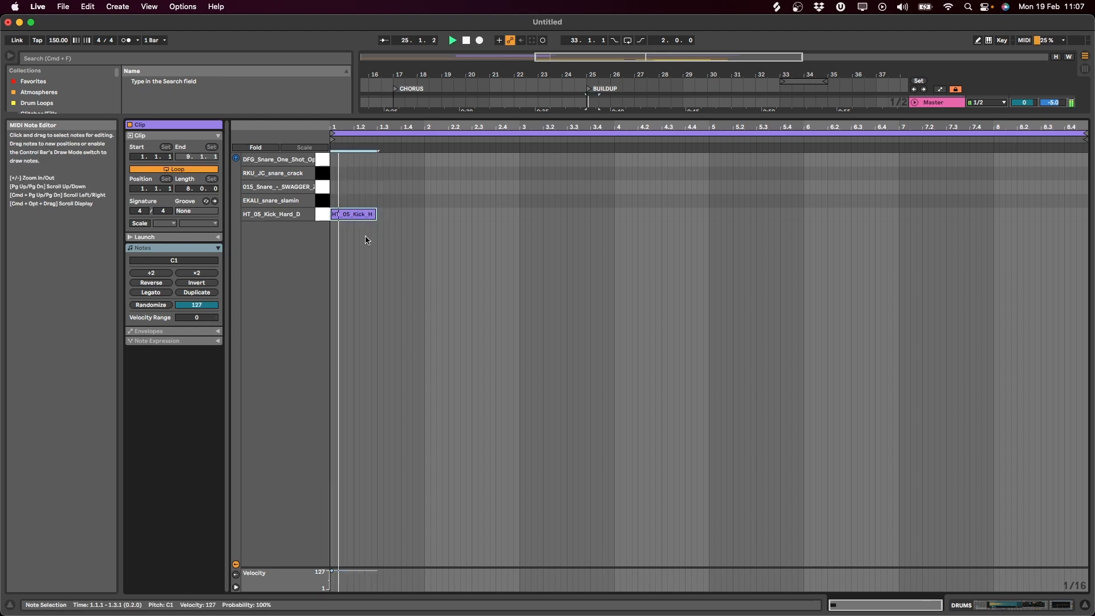
Repeat the two-beat kick note through the end of the clip's bar 6.
{"action": "key", "text": "super+d"}
{"action": "key", "text": "super+d"}
{"action": "key", "text": "super+d"}
{"action": "key", "text": "super+d"}
{"action": "key", "text": "super+d"}
{"action": "key", "text": "super+d"}
{"action": "key", "text": "super+d"}
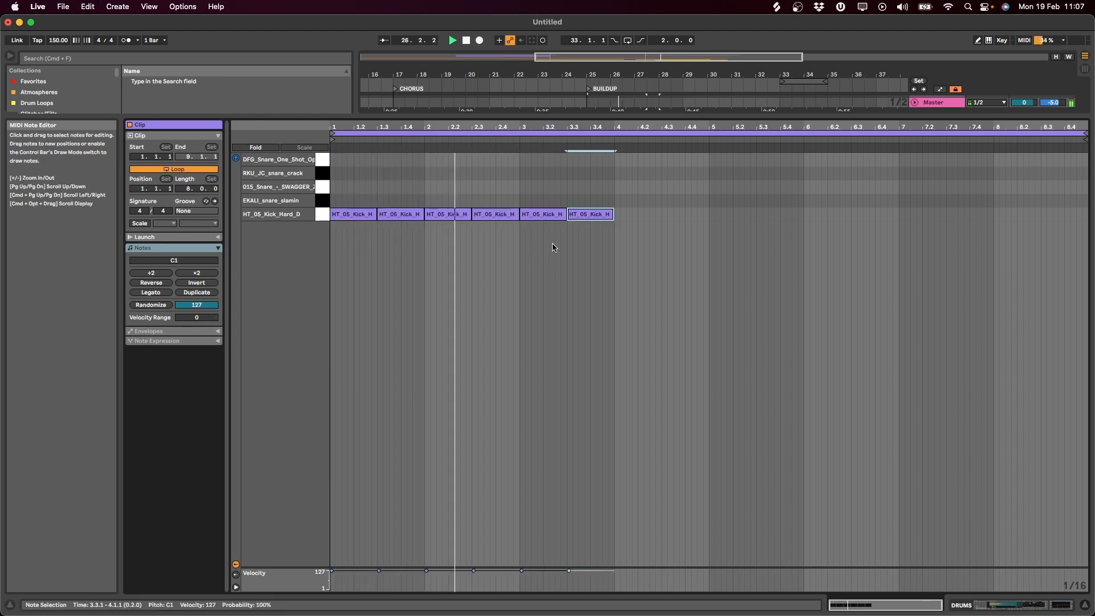
{"action": "left_click_drag", "start_coordinate": [665, 239], "coordinate": [516, 209]}
{"action": "key", "text": "super+d"}
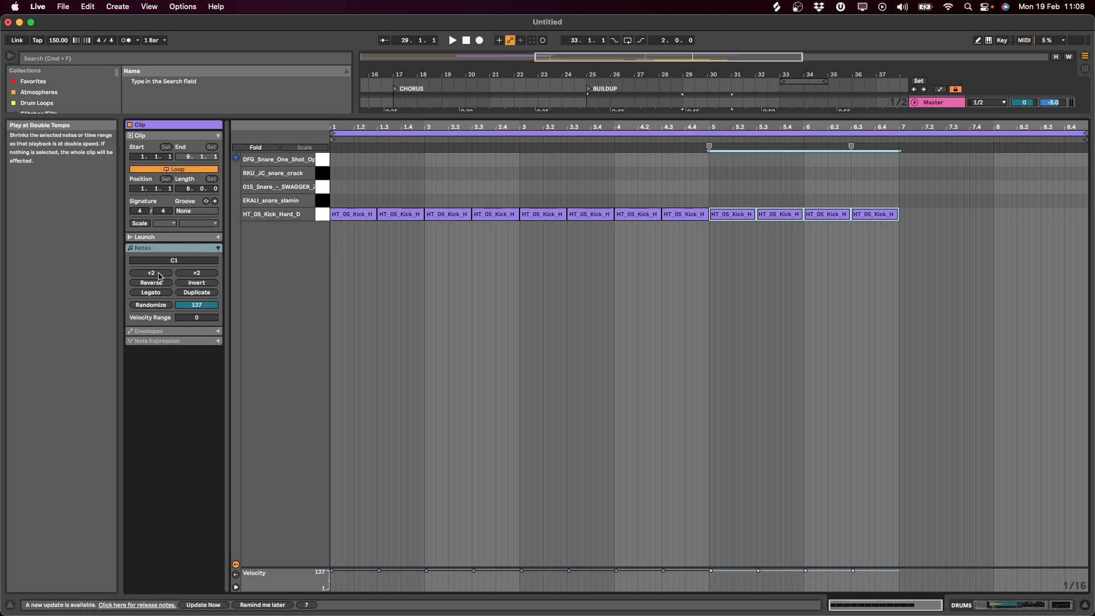
Double the kick rate to one-beat notes in bars 5 and 6 and half-beat notes in bar 7, and play it back.
{"action": "left_click", "coordinate": [152, 273]}
{"action": "key", "text": "super+d"}
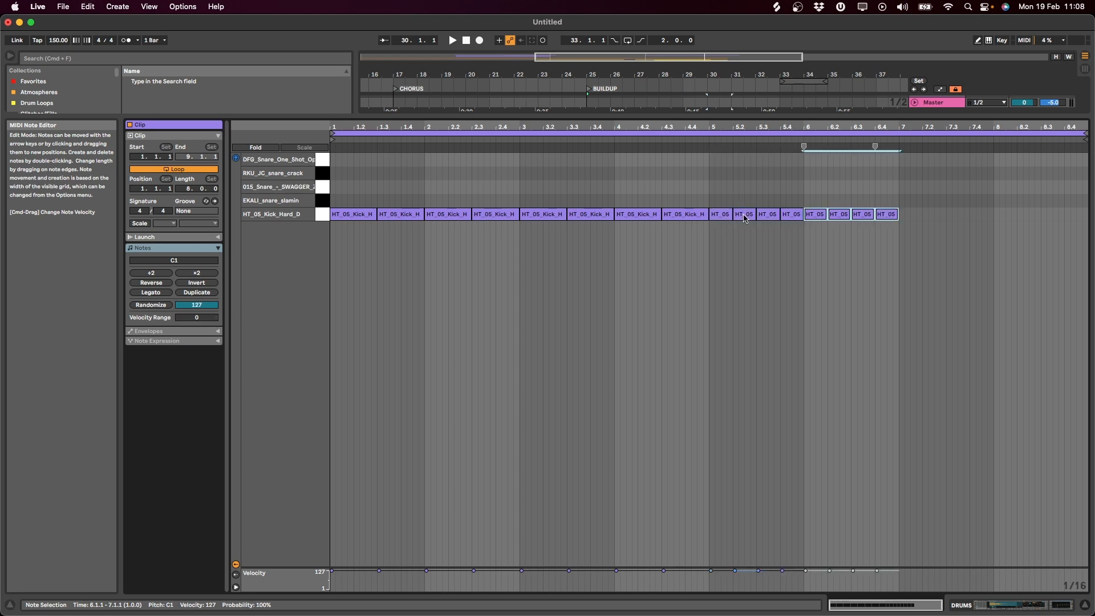
{"action": "key", "text": "super+d"}
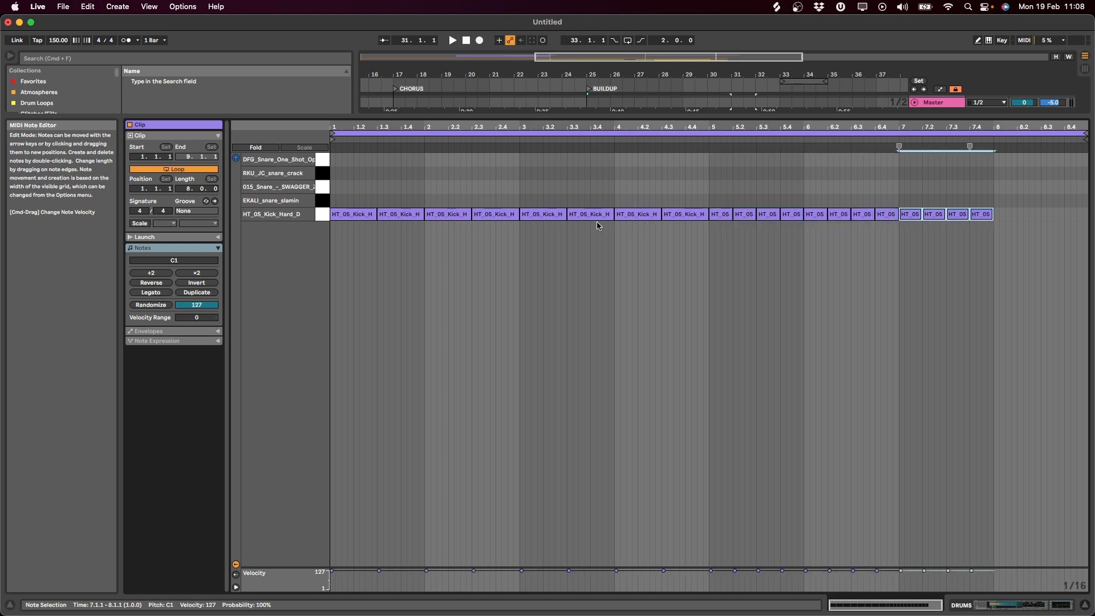
{"action": "left_click", "coordinate": [156, 276]}
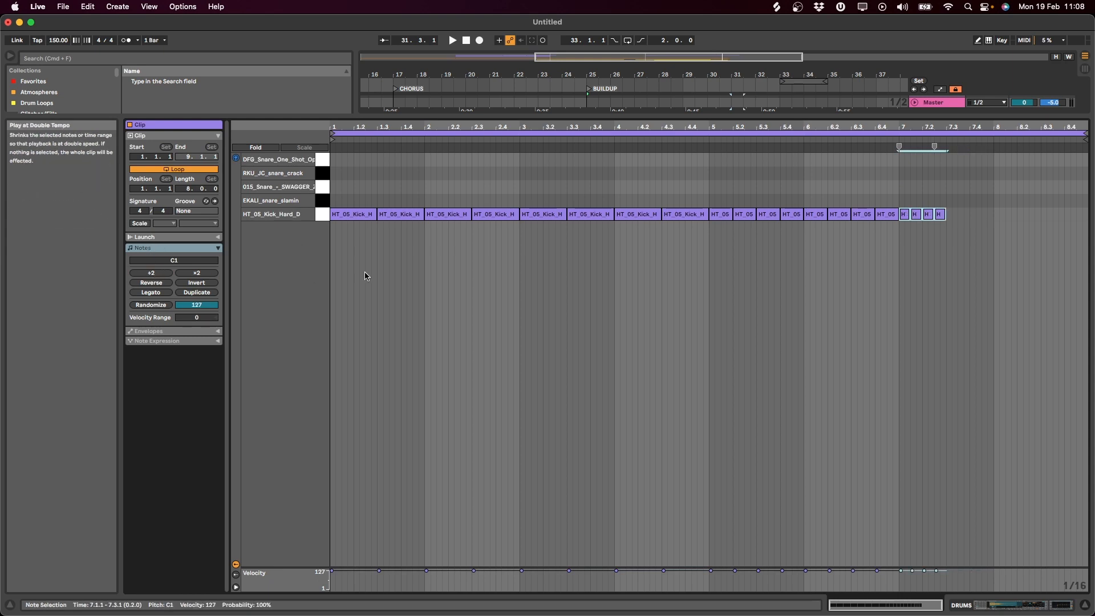
{"action": "key", "text": "super+d"}
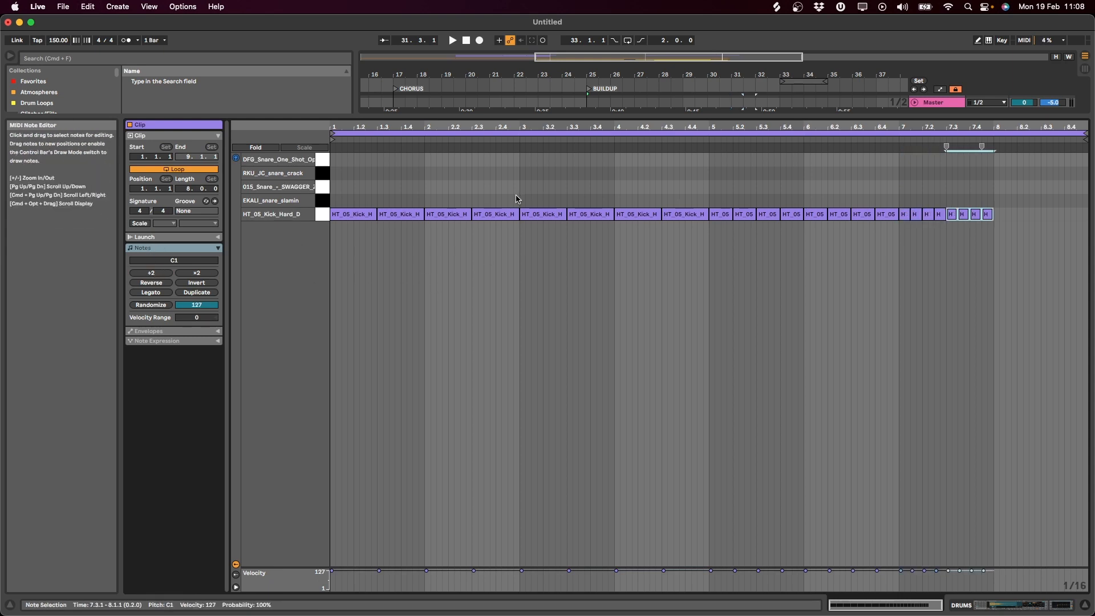
{"action": "key", "text": "space"}
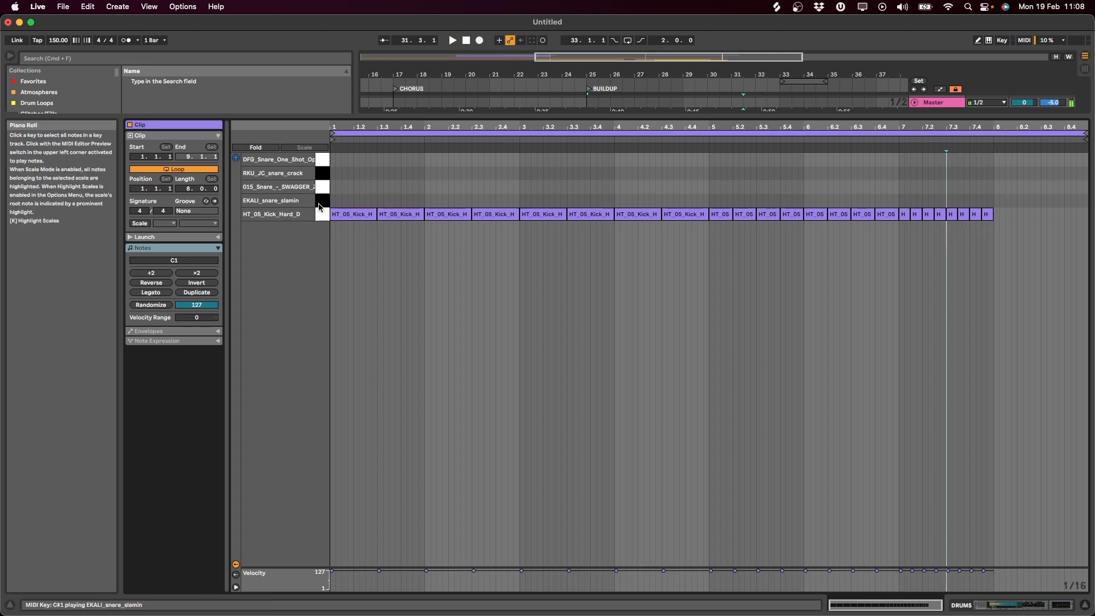
Add EKALI_snare_slamin notes on every beat from bar 1 through bar 5 of the clip.
{"action": "double_click", "coordinate": [348, 200]}
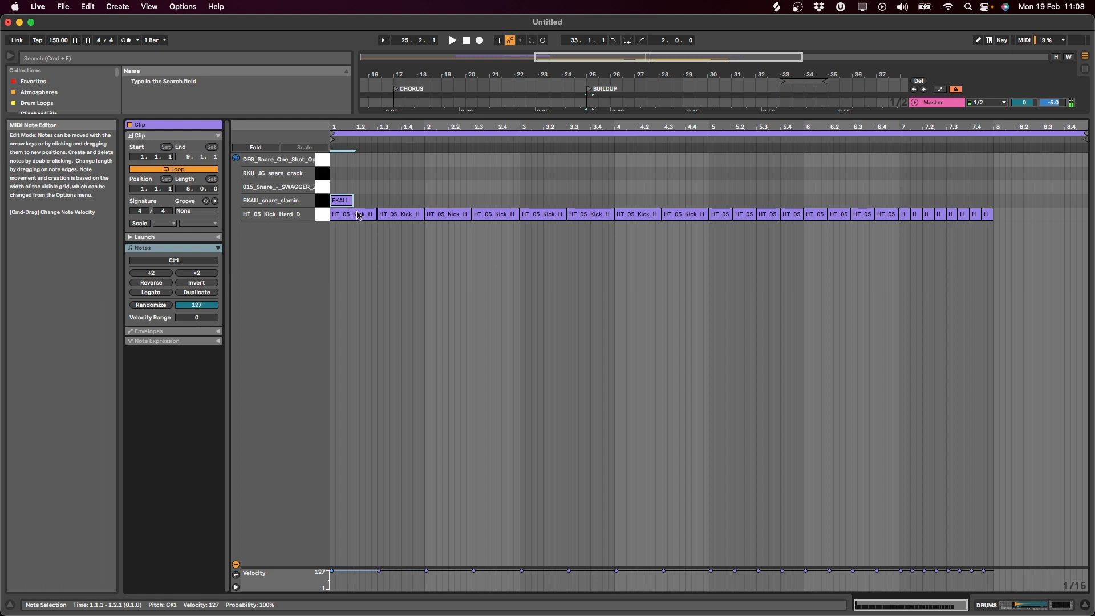
{"action": "key", "text": "super+d"}
{"action": "key", "text": "super+d"}
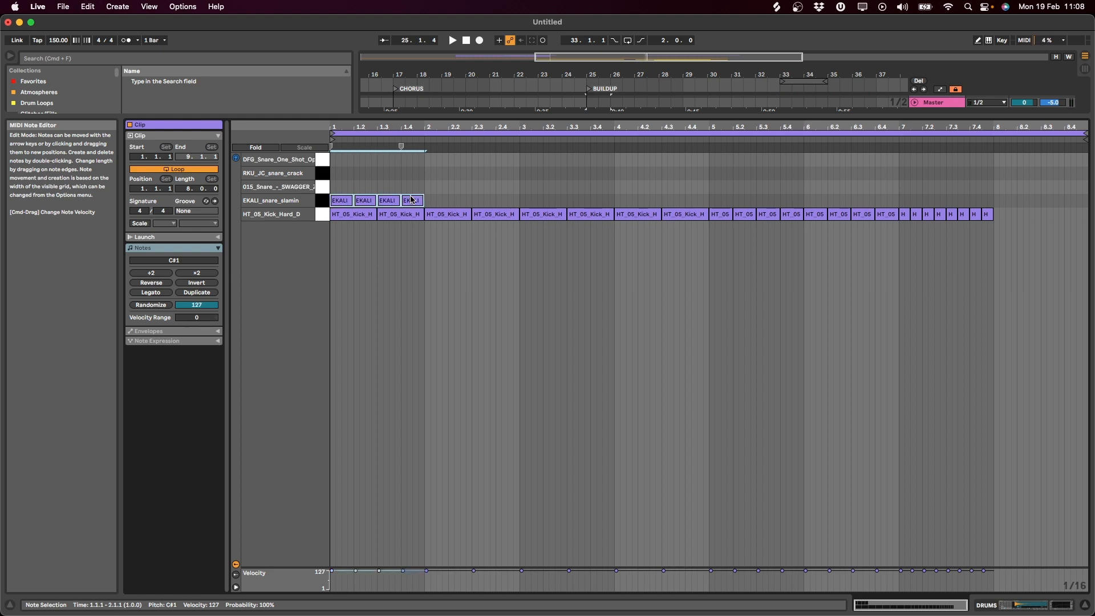
{"action": "key", "text": "super+d"}
{"action": "key", "text": "super+d"}
{"action": "key", "text": "super+d"}
{"action": "key", "text": "super+d"}
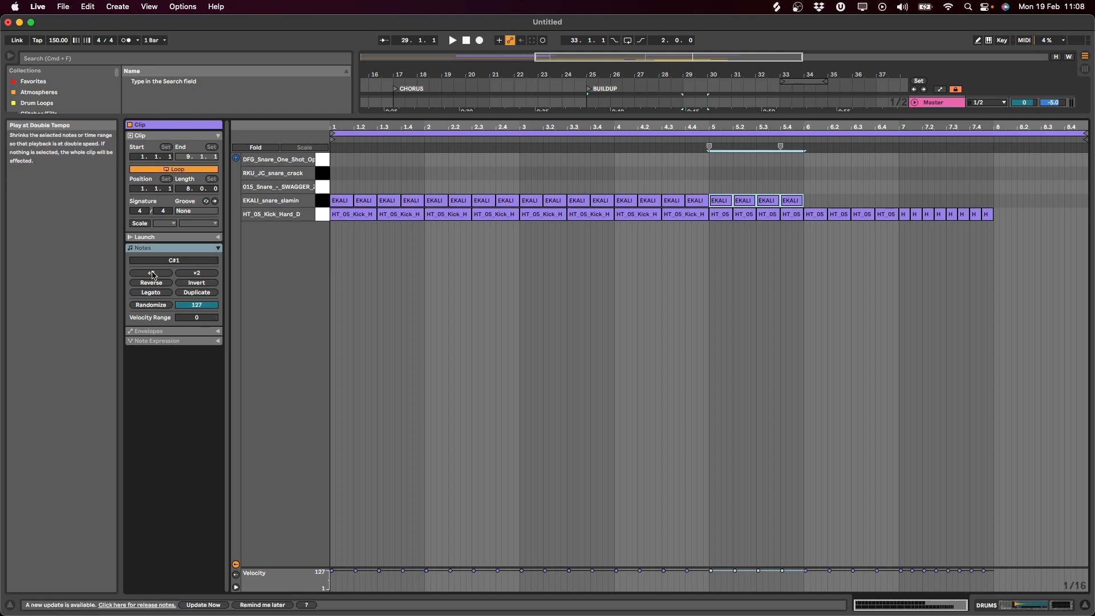
Speed up the EKALI snare to half-beat notes in bars 5 and 6 and quarter-beat notes in bar 7, and play it back.
{"action": "key", "text": "super+d"}
{"action": "key", "text": "super+d"}
{"action": "key", "text": "super+d"}
{"action": "key", "text": "super+d"}
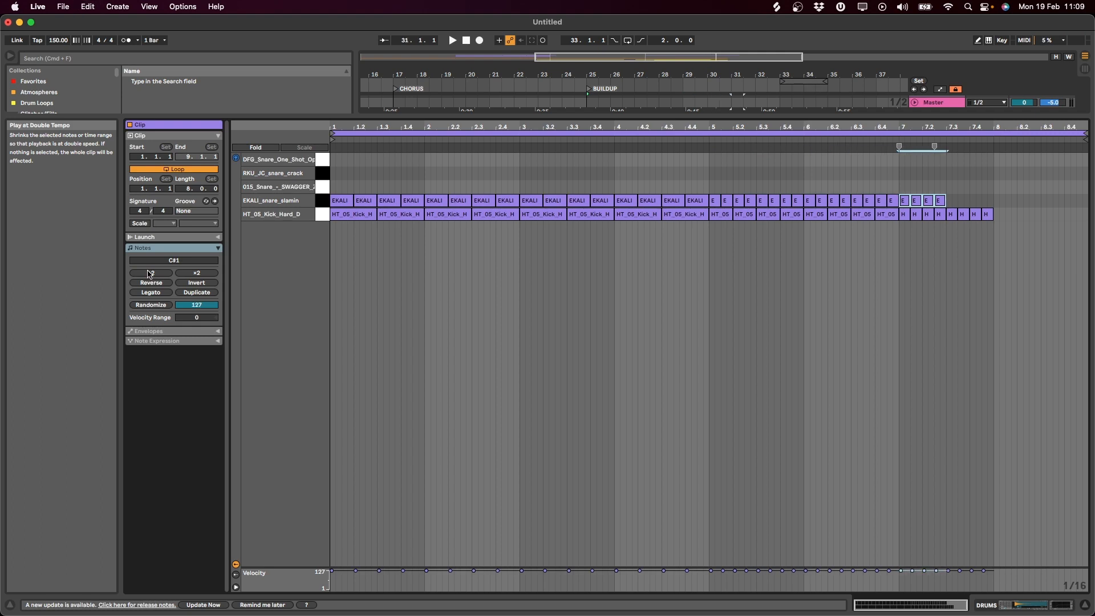
{"action": "left_click", "coordinate": [149, 275]}
{"action": "key", "text": "super+d"}
{"action": "key", "text": "super+d"}
{"action": "key", "text": "super+d"}
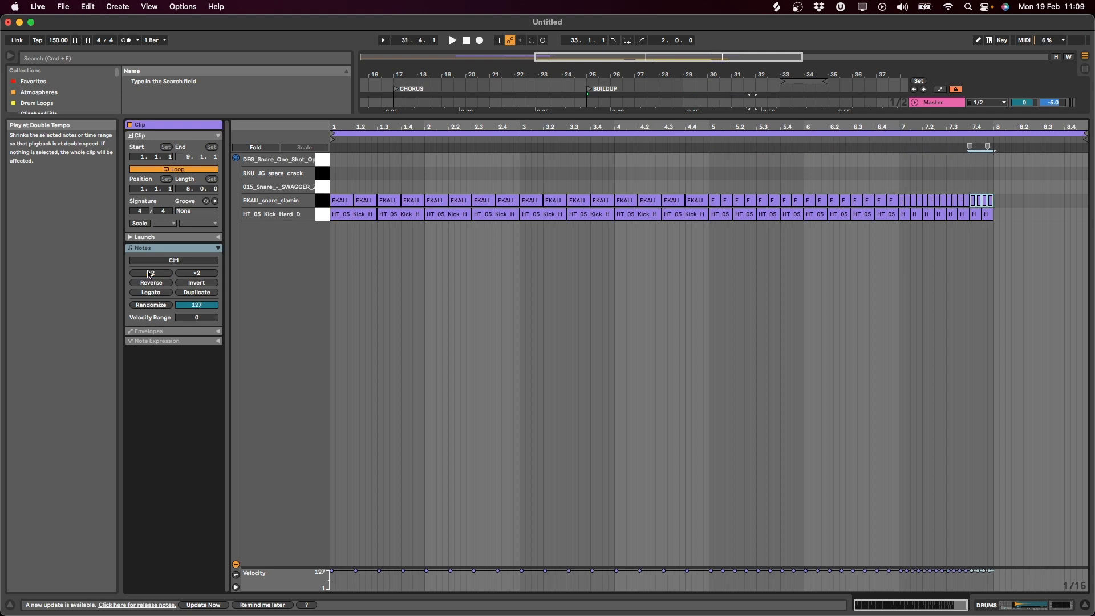
{"action": "key", "text": "space"}
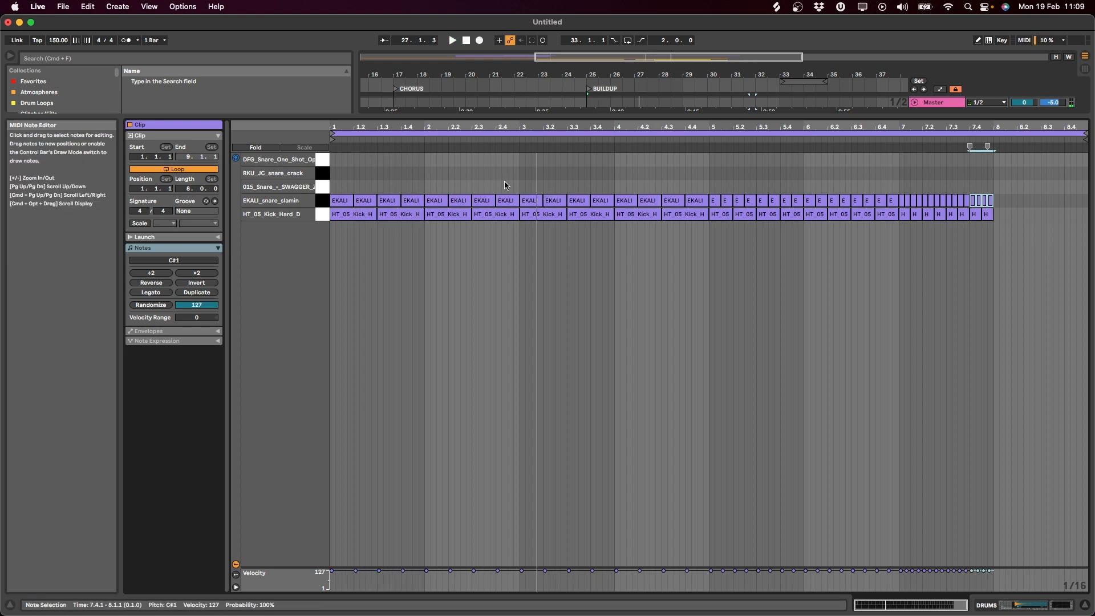
Enable the filter on the EKALI_snare_slamin pad and lower its cutoff frequency to 856 Hz while listening.
{"action": "left_click", "coordinate": [509, 195]}
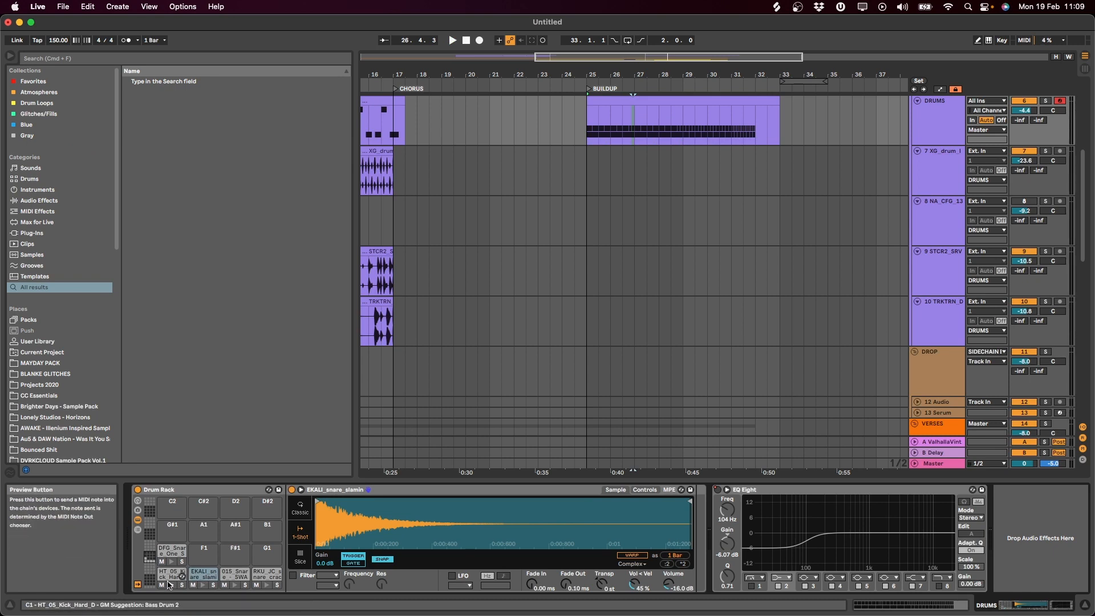
{"action": "left_click", "coordinate": [293, 575]}
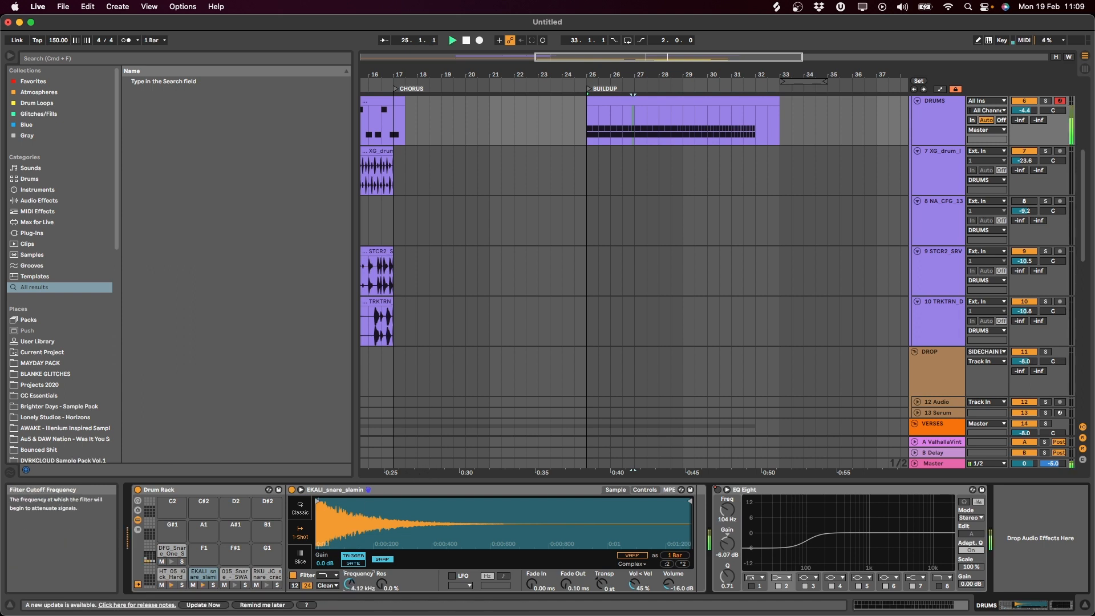
{"action": "left_click_drag", "start_coordinate": [350, 583], "coordinate": [349, 600]}
{"action": "key", "text": "space"}
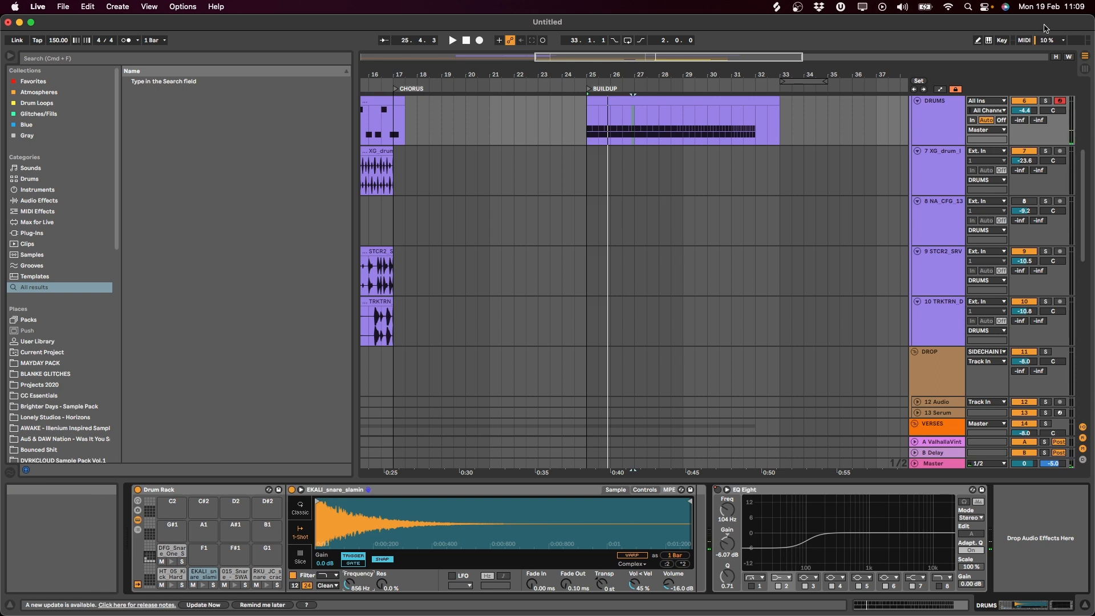
Automate the EKALI snare's filter frequency in a curved rise from 856 Hz at bar 25 to 22.0 kHz at bar 32, and audition it.
{"action": "key", "text": "a"}
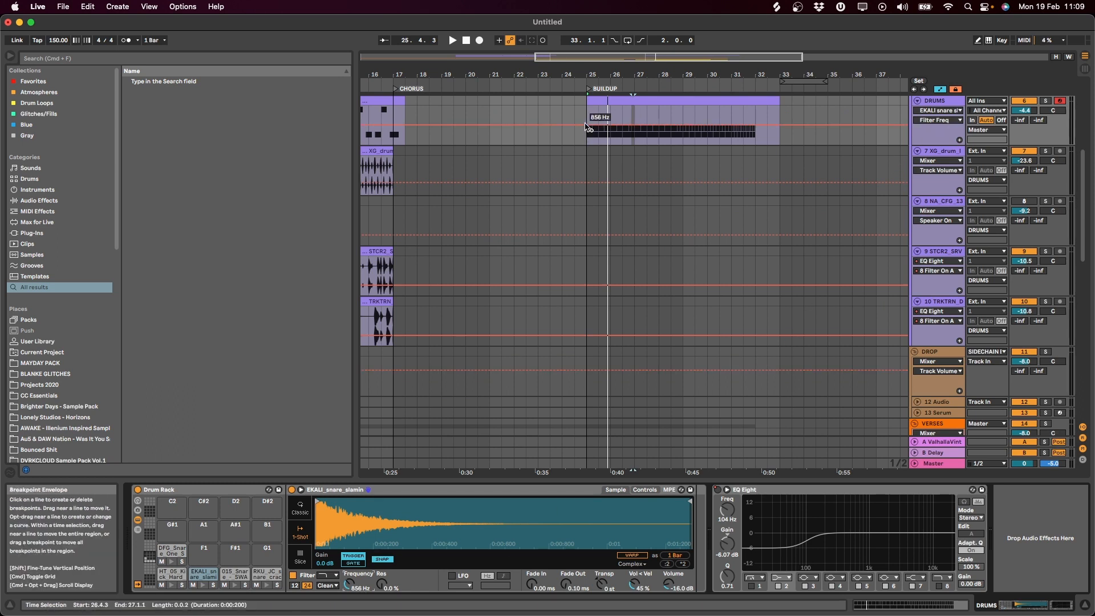
{"action": "key", "text": "space"}
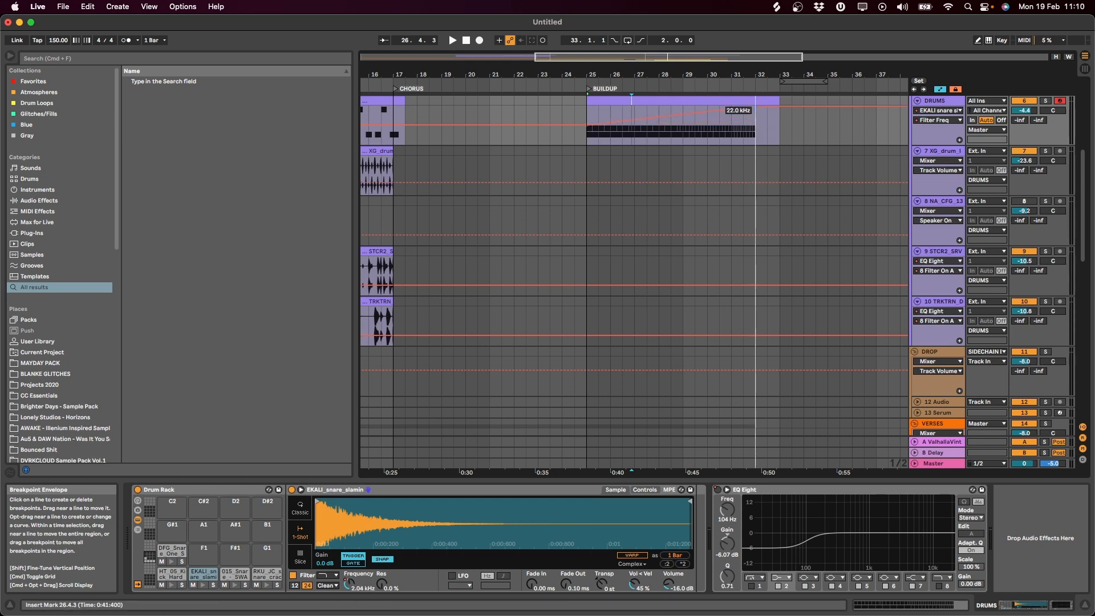
{"action": "key", "text": "space"}
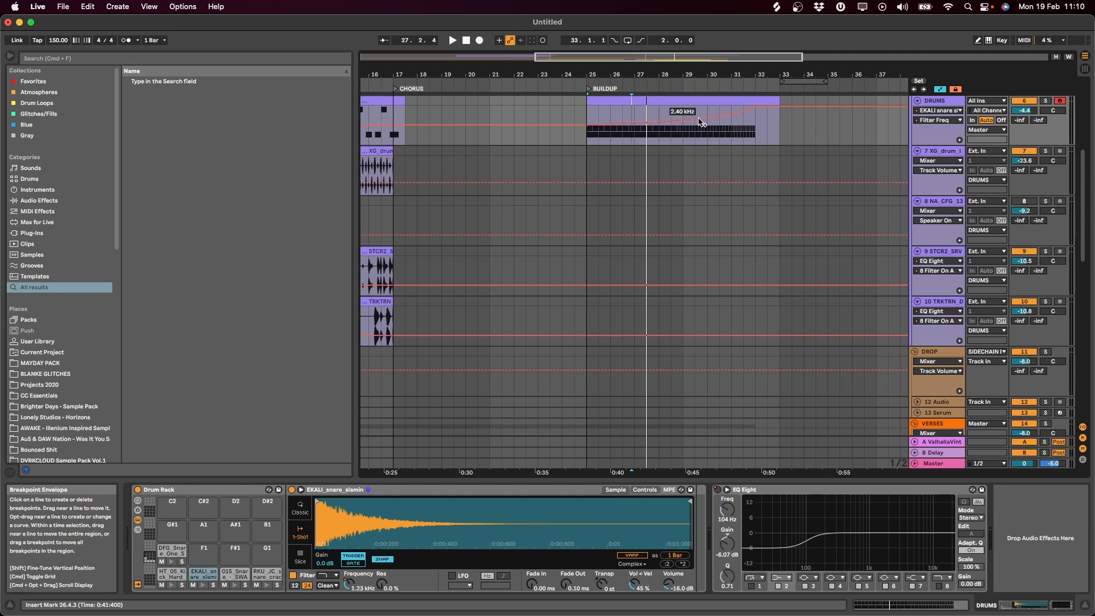
{"action": "key", "text": "space"}
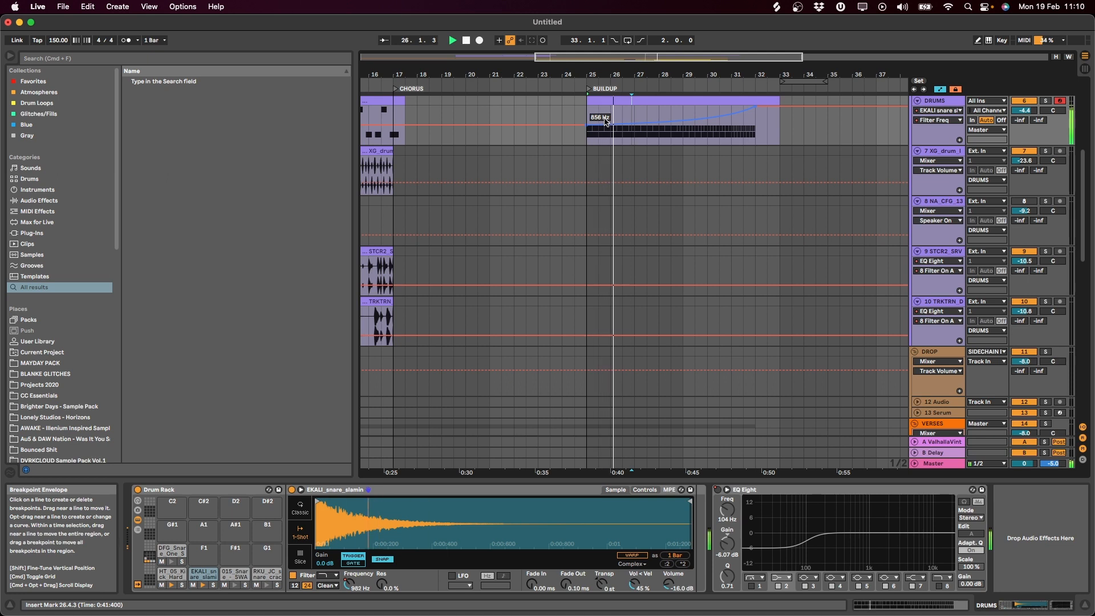